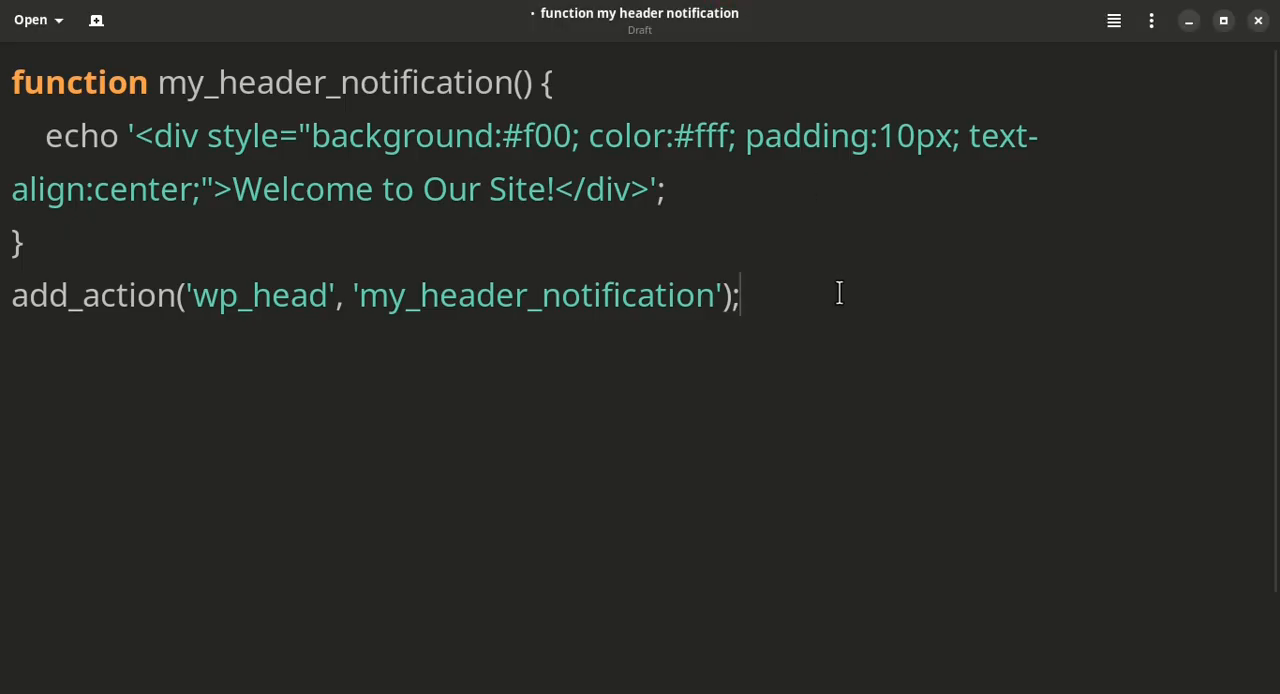
# Confirm Astra is the active theme under Appearance > Themes, then switch to cPanel File Manager
pyautogui.moveTo(688, 320); pyautogui.dragTo(2, 82)
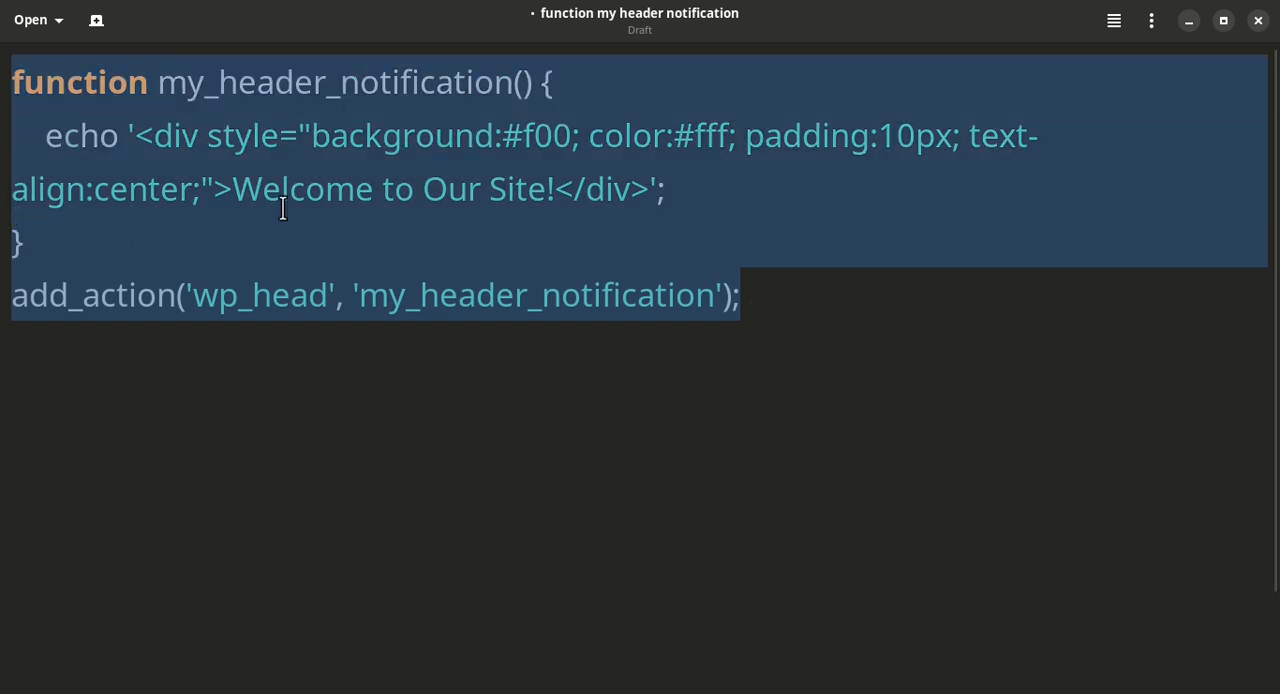
pyautogui.click(847, 376)
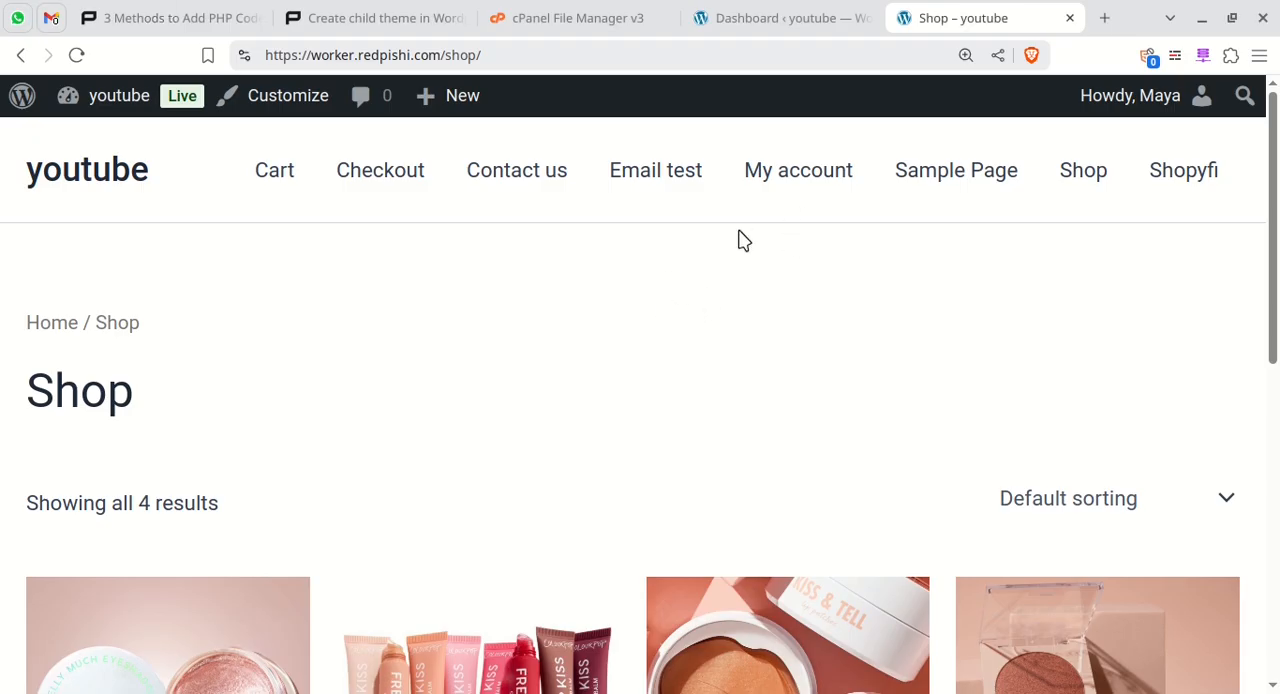
pyautogui.hotkey('ctrl', 'shift', 'Tab')
pyautogui.scroll(-3, 1017, 426)
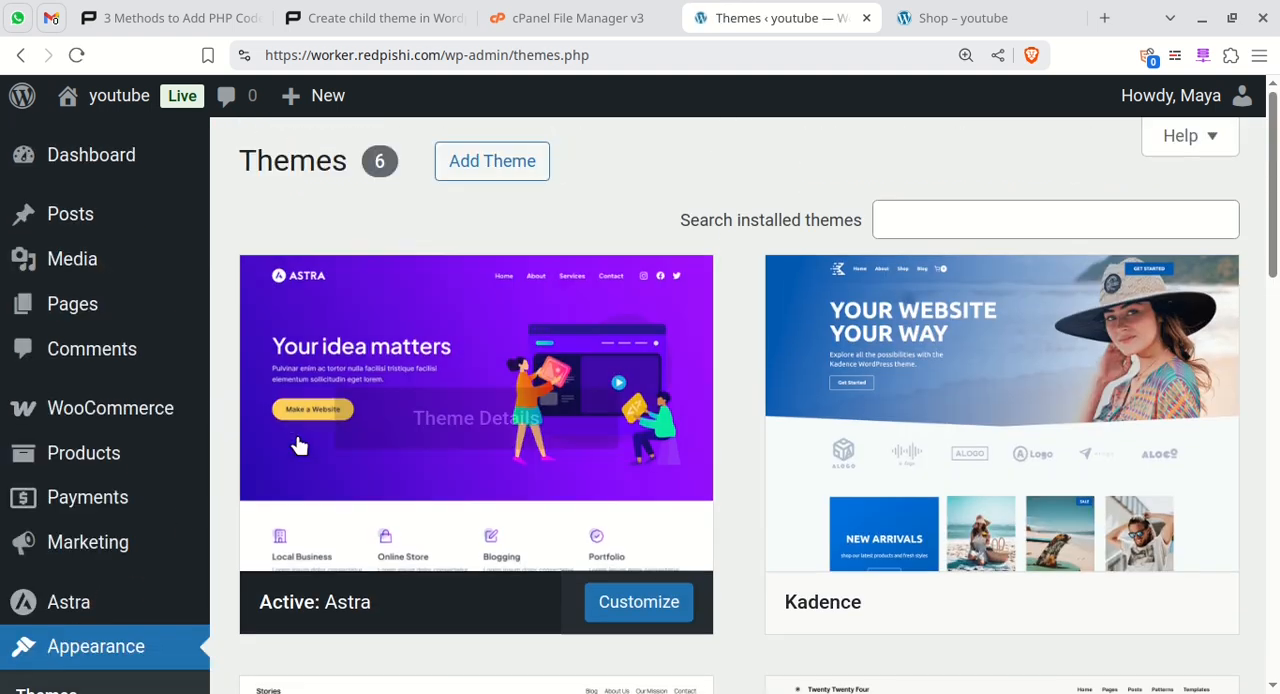
pyautogui.scroll(-3, 300, 445)
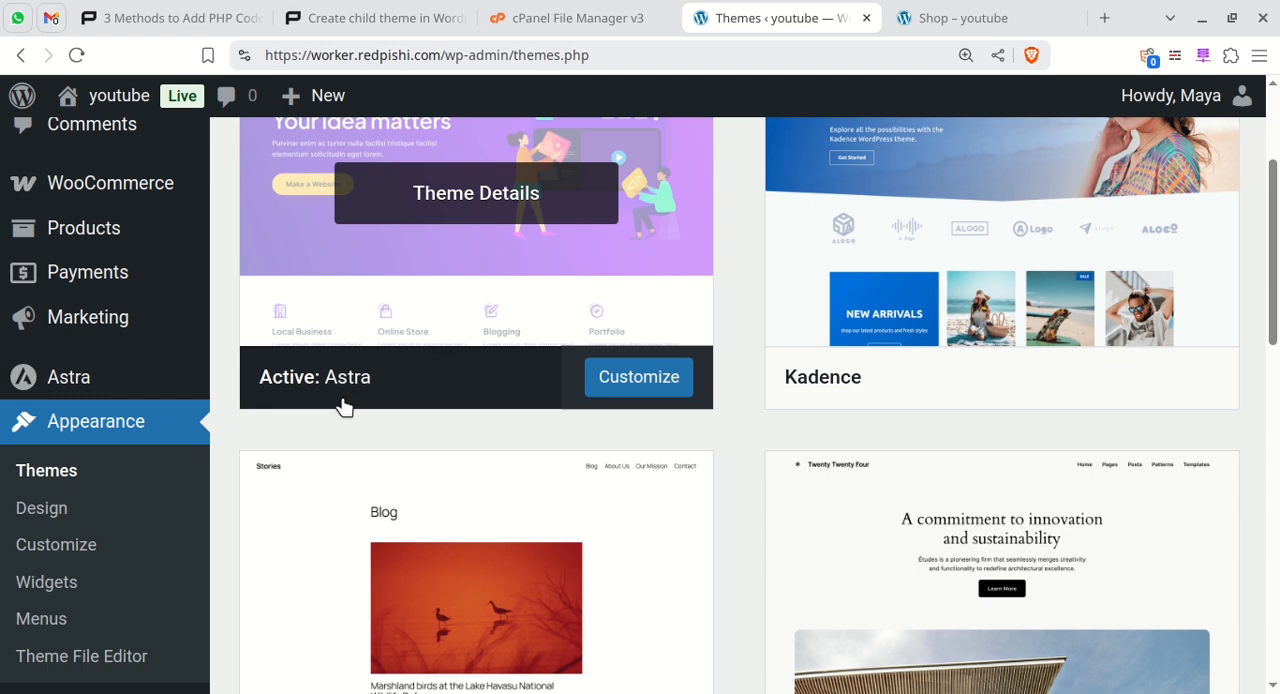
pyautogui.scroll(3, 343, 405)
pyautogui.scroll(-1, 400, 490)
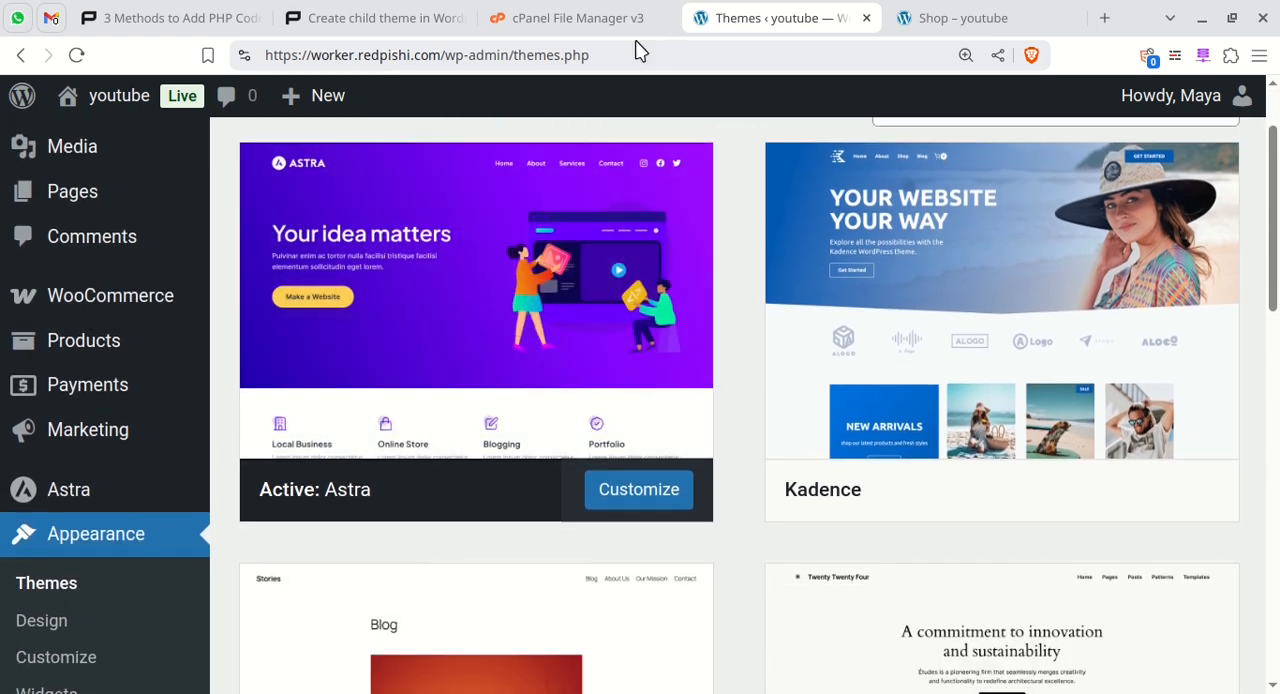
pyautogui.click(578, 18)
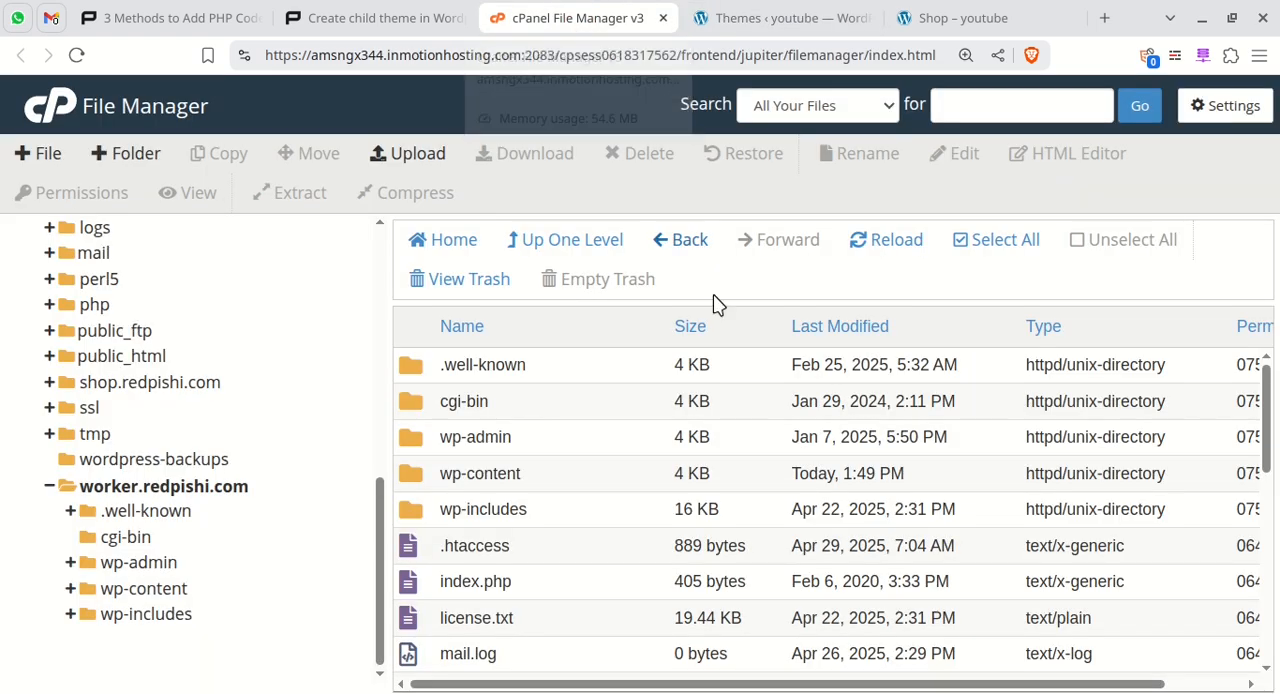
# Inside wp-content/themes, create a new folder named astra-child and enter it
pyautogui.doubleClick(586, 484)
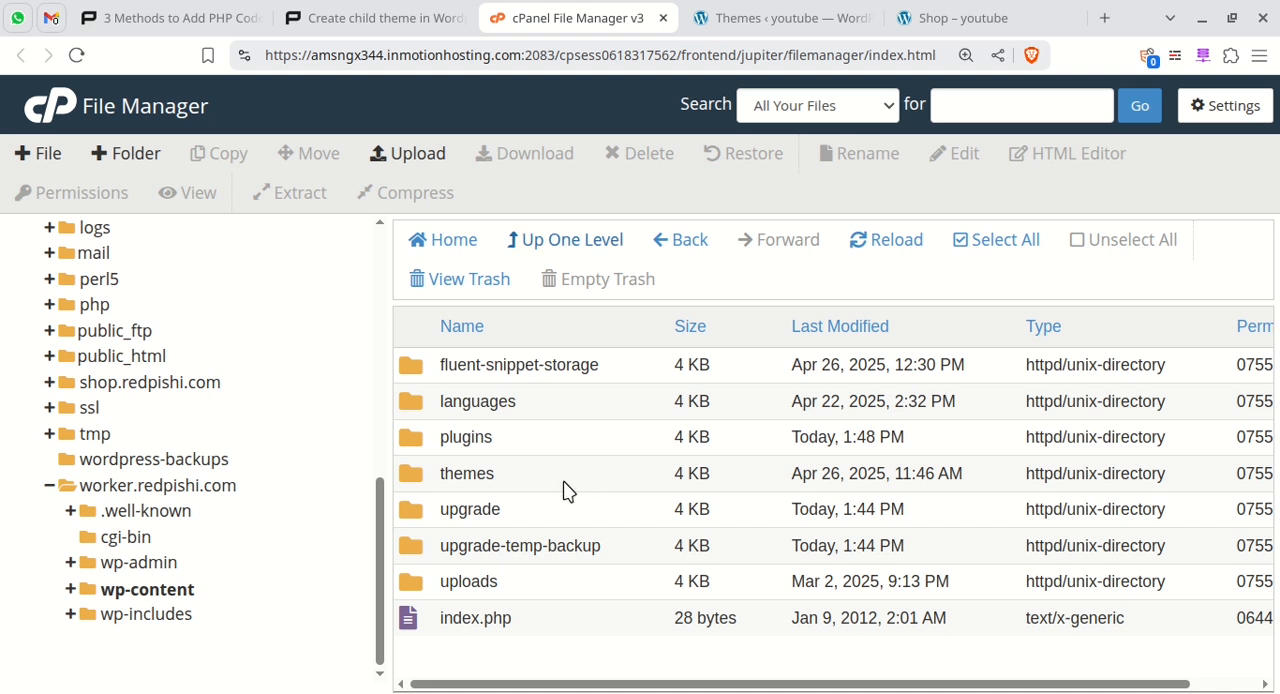
pyautogui.doubleClick(526, 478)
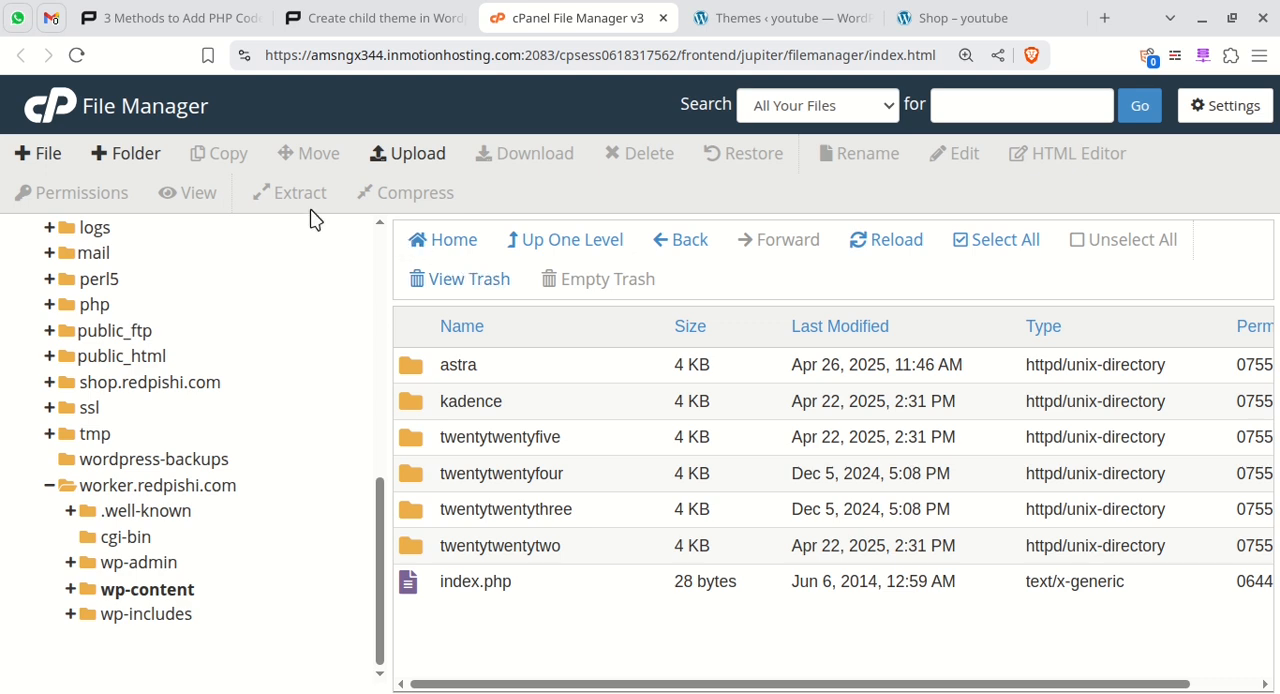
pyautogui.click(135, 153)
pyautogui.write('astra-child')
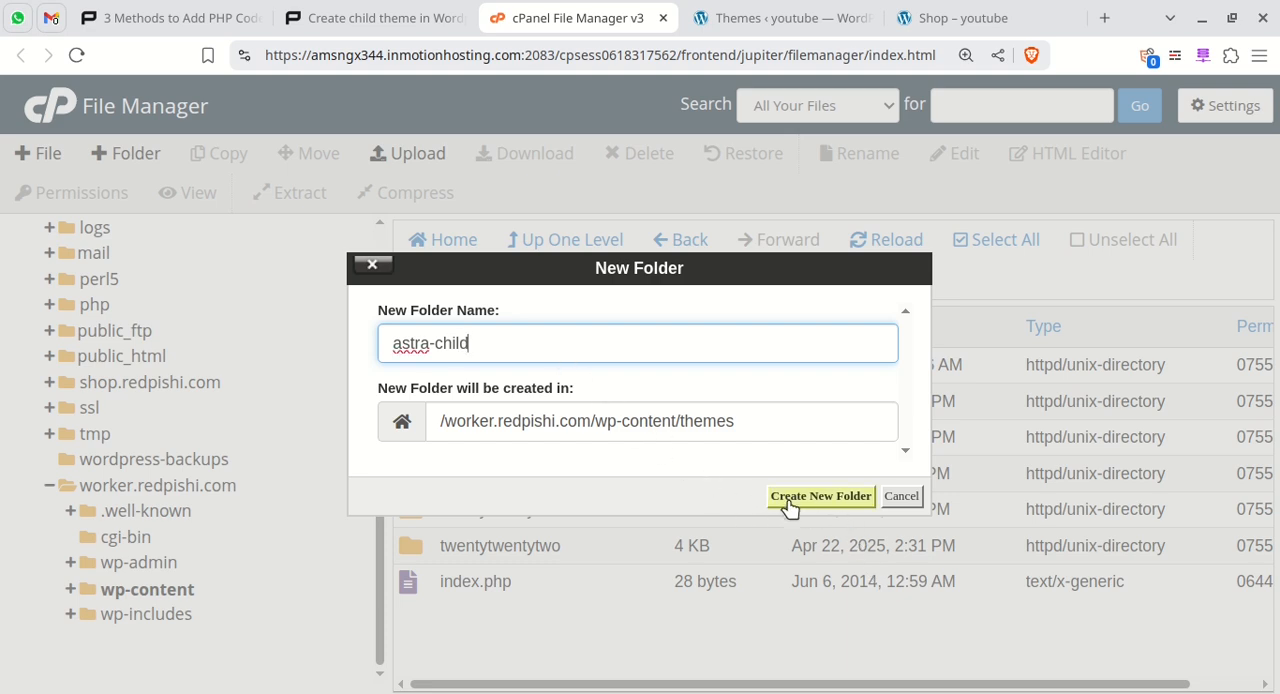
pyautogui.click(820, 496)
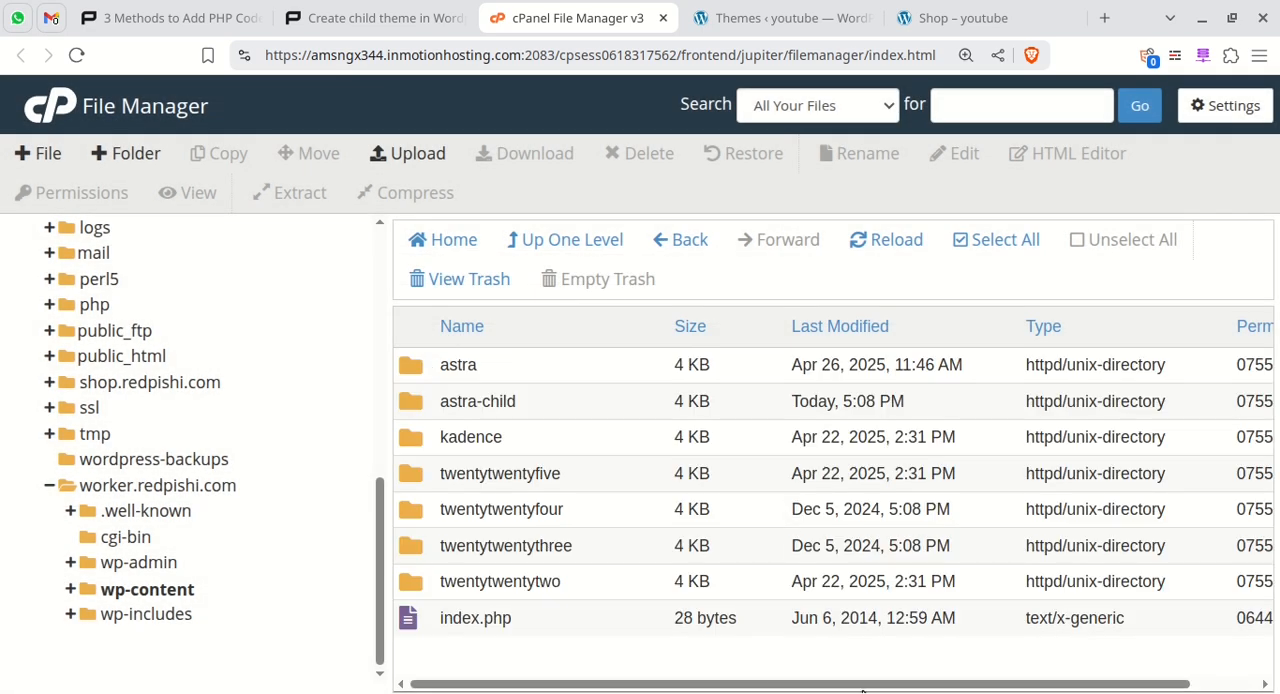
pyautogui.doubleClick(575, 401)
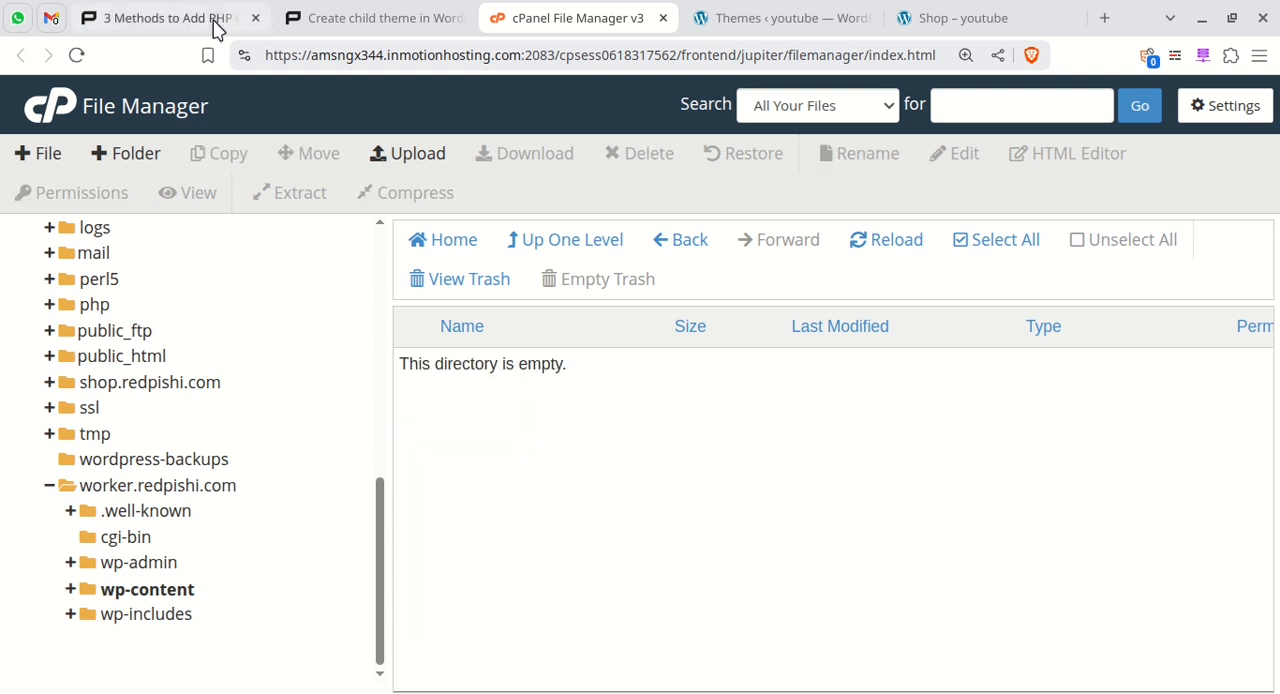
# Create an empty functions.php in astra-child, using the file name copied from the tutorial
pyautogui.click(370, 18)
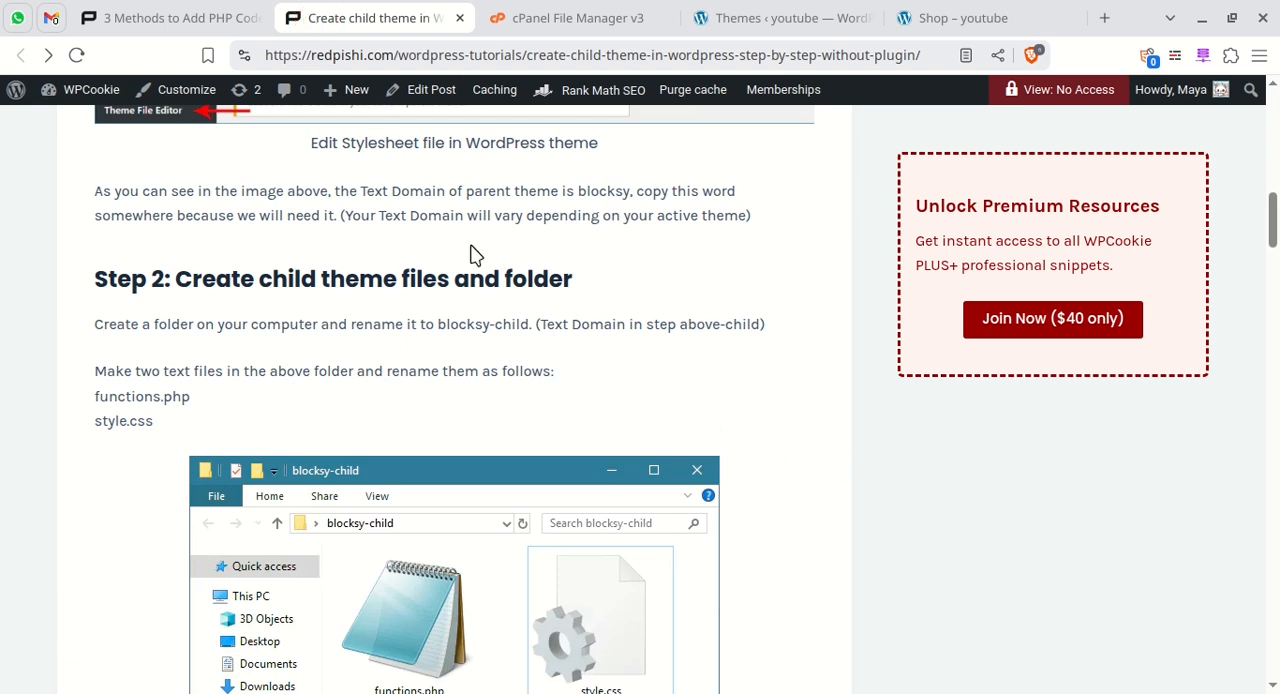
pyautogui.click(94, 424)
pyautogui.moveTo(92, 396); pyautogui.dragTo(189, 398)
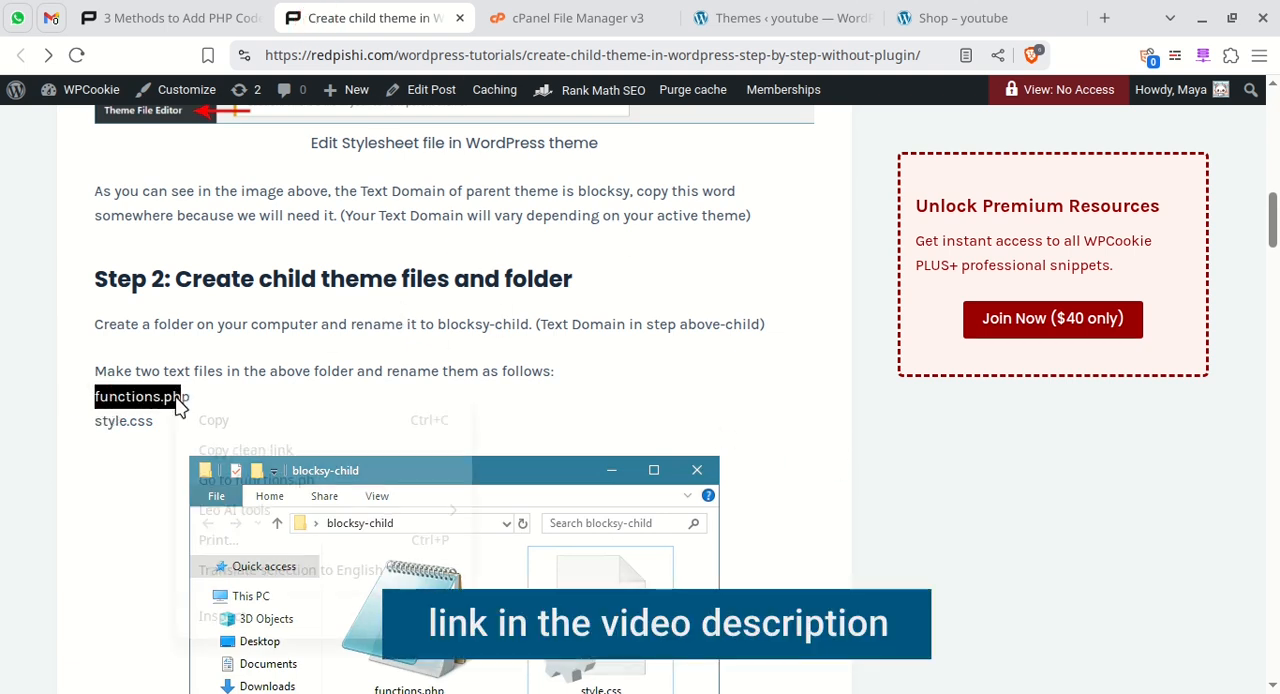
pyautogui.hotkey('ctrl', 'c')
pyautogui.click(570, 18)
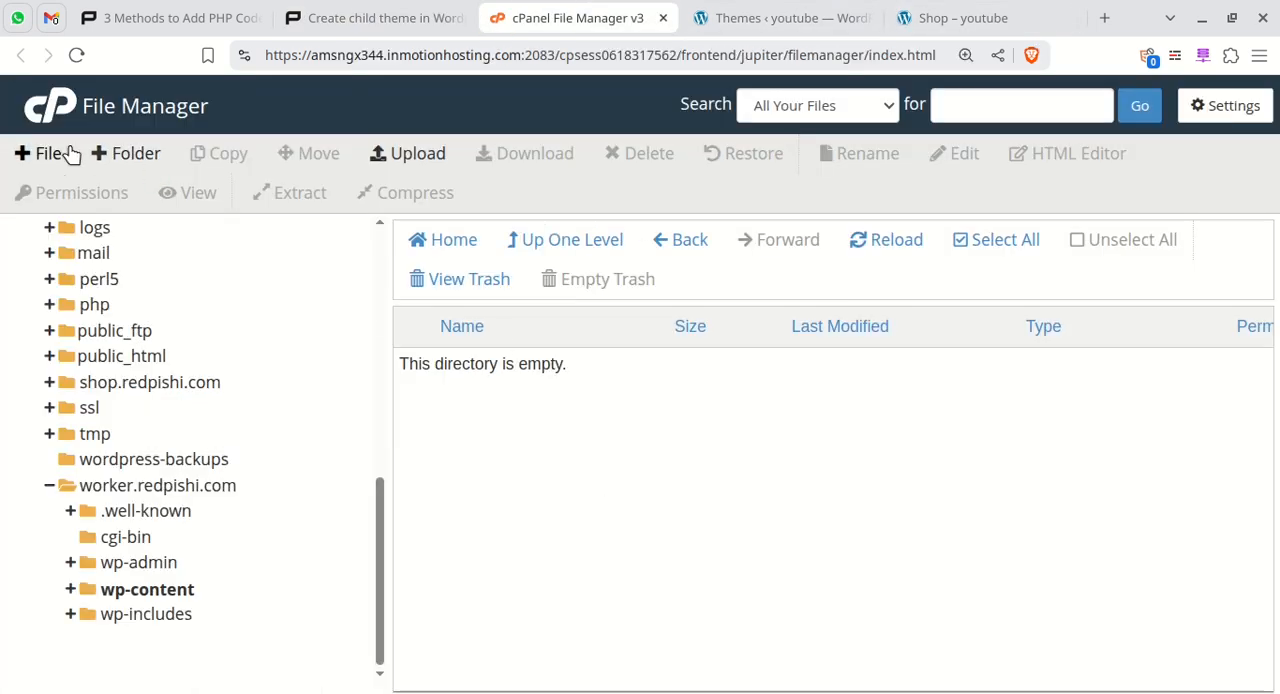
pyautogui.click(37, 153)
pyautogui.hotkey('ctrl', 'v')
pyautogui.click(826, 507)
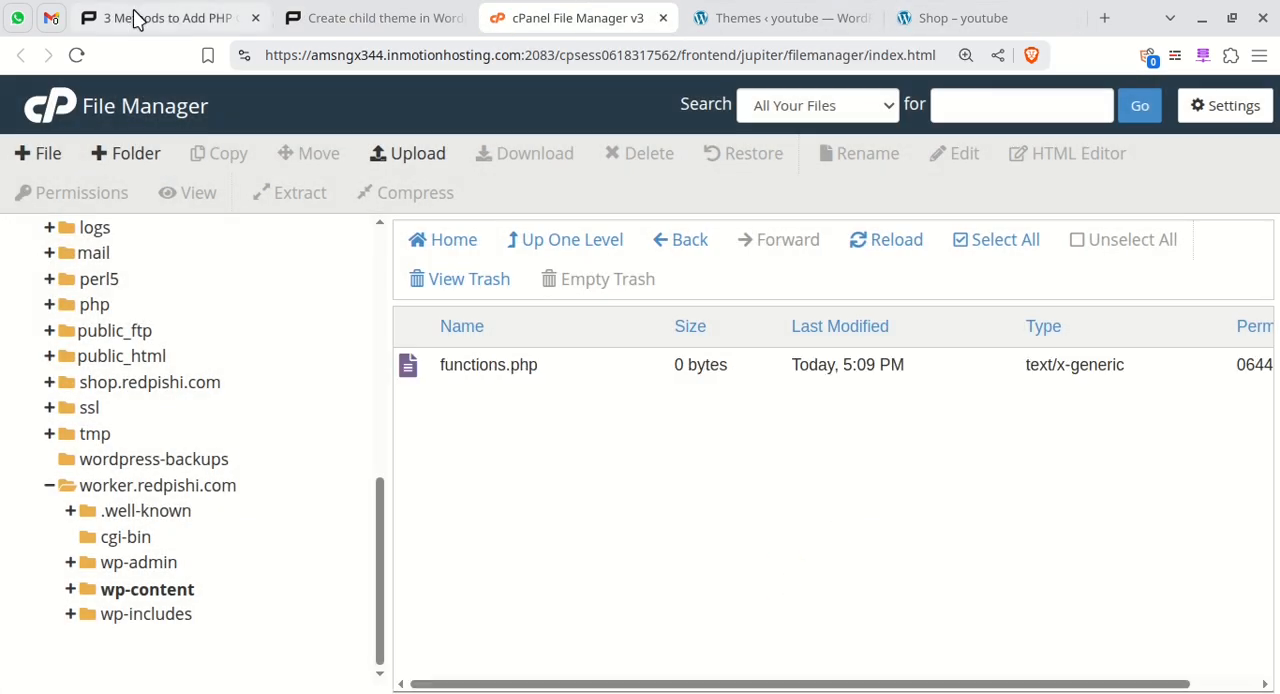
# Create an empty style.css in astra-child the same way
pyautogui.click(300, 18)
pyautogui.doubleClick(122, 420)
pyautogui.hotkey('ctrl', 'c')
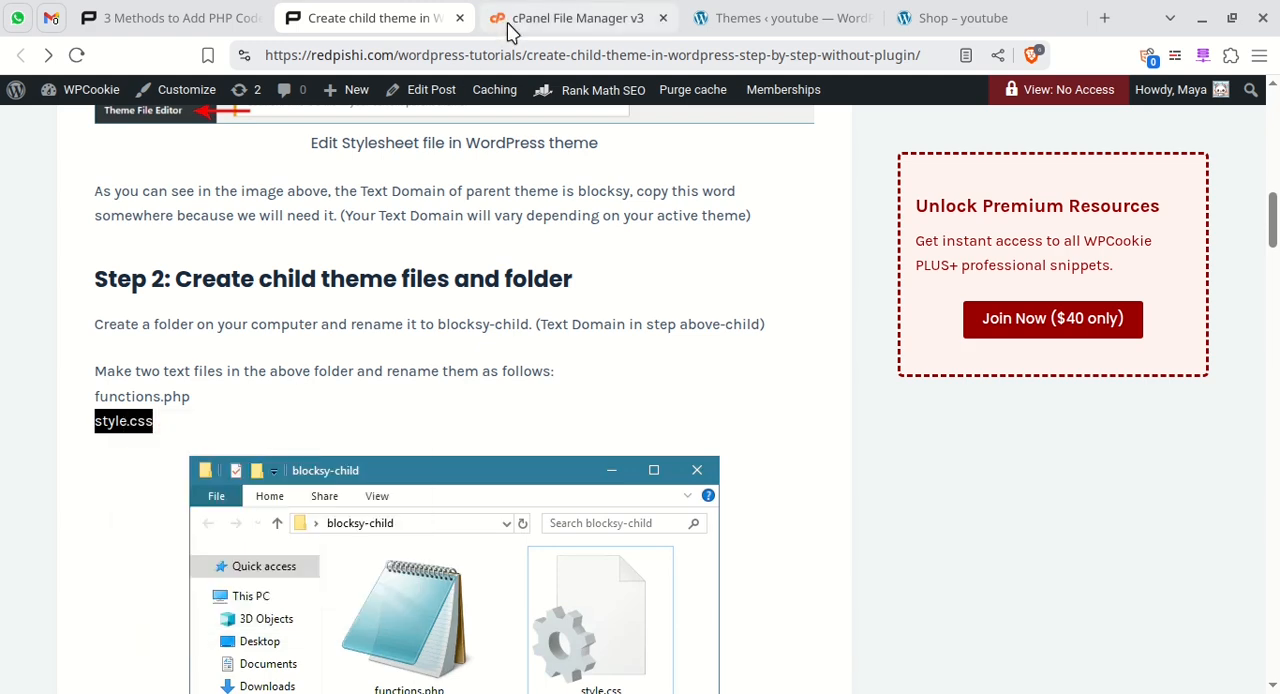
pyautogui.click(570, 18)
pyautogui.click(37, 153)
pyautogui.rightClick(572, 423)
pyautogui.click(547, 429)
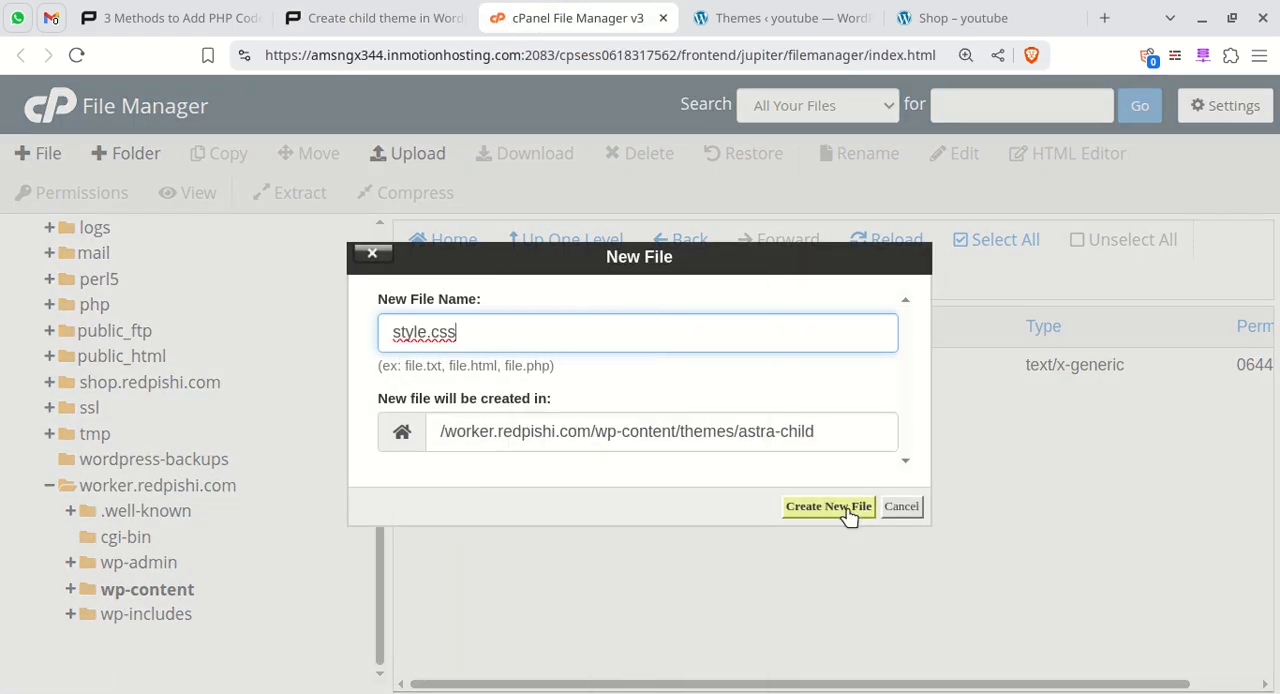
pyautogui.click(828, 506)
# Open functions.php in the cPanel code editor
pyautogui.click(560, 364)
pyautogui.rightClick(565, 368)
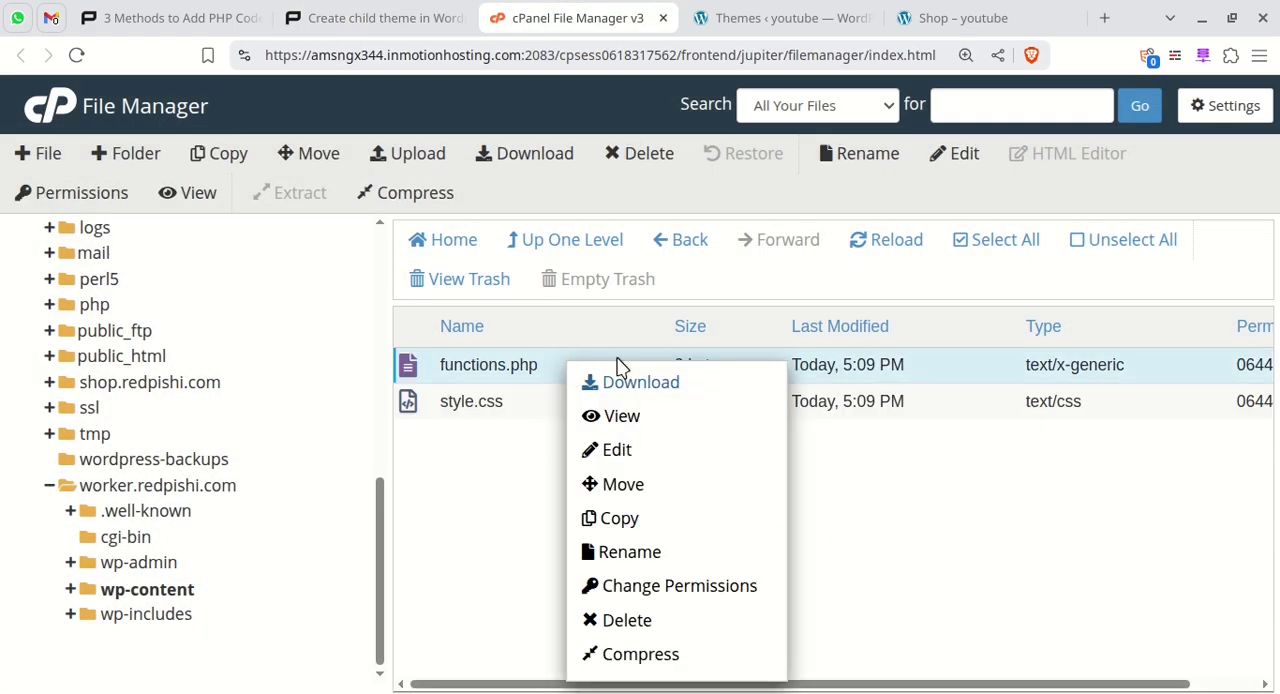
pyautogui.click(640, 449)
pyautogui.click(860, 564)
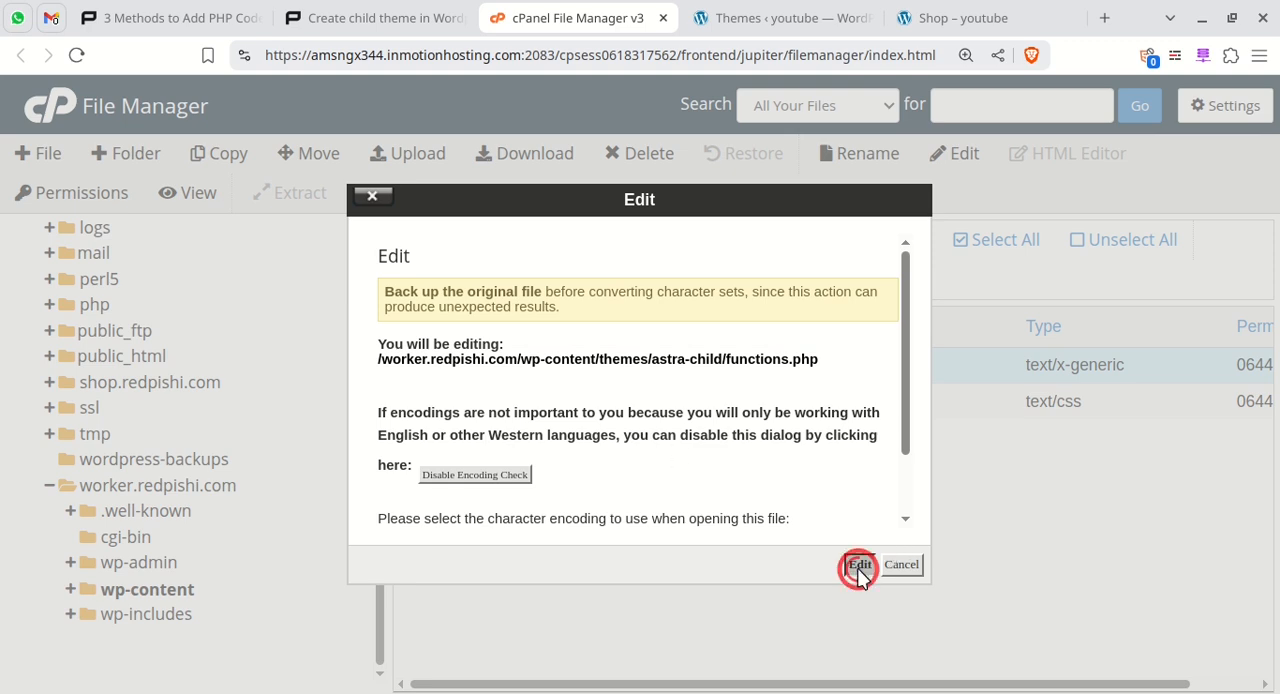
# Paste the tutorial's parent-stylesheet enqueue code into functions.php, save it and return to the file list
pyautogui.click(320, 18)
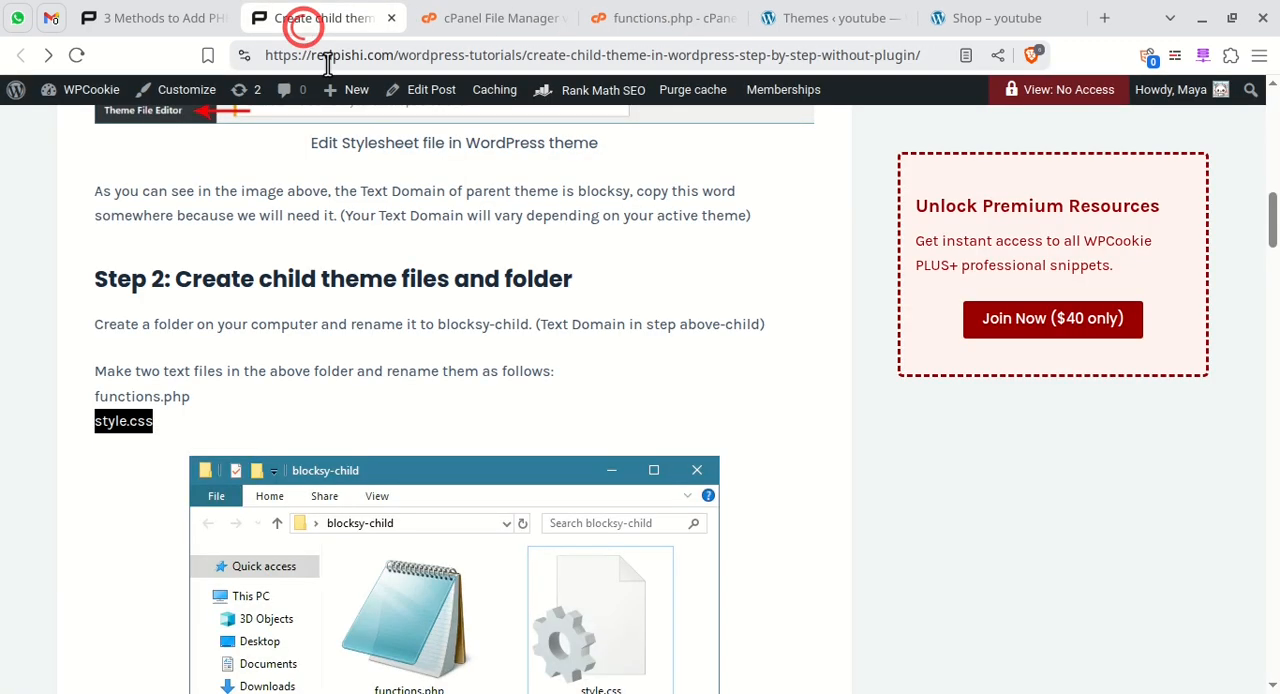
pyautogui.scroll(-5, 735, 460)
pyautogui.scroll(-3, 613, 392)
pyautogui.moveTo(454, 265)
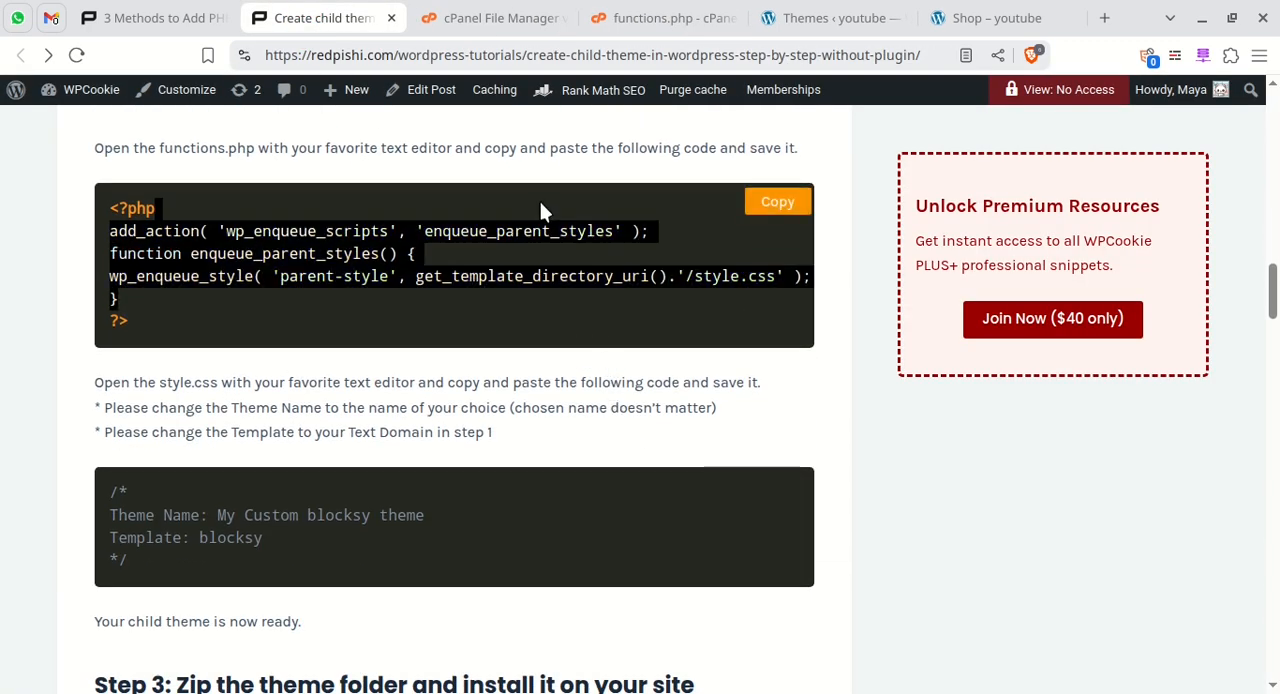
pyautogui.click(772, 203)
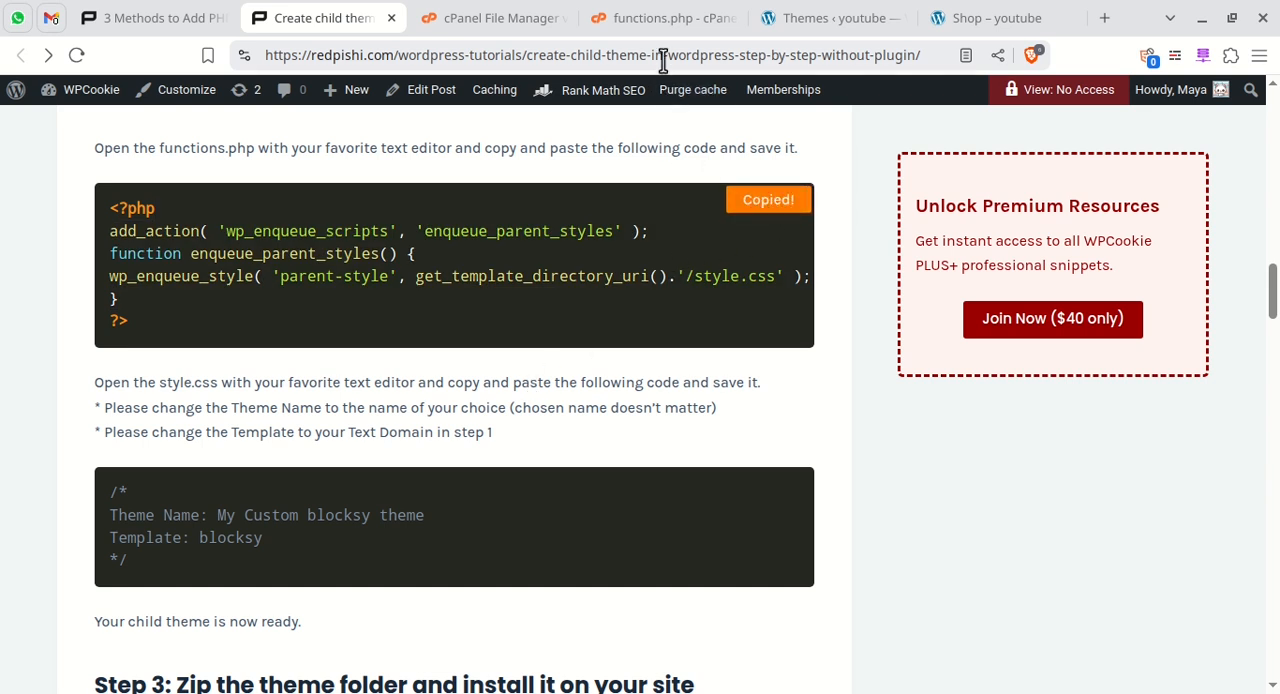
pyautogui.click(660, 18)
pyautogui.rightClick(350, 287)
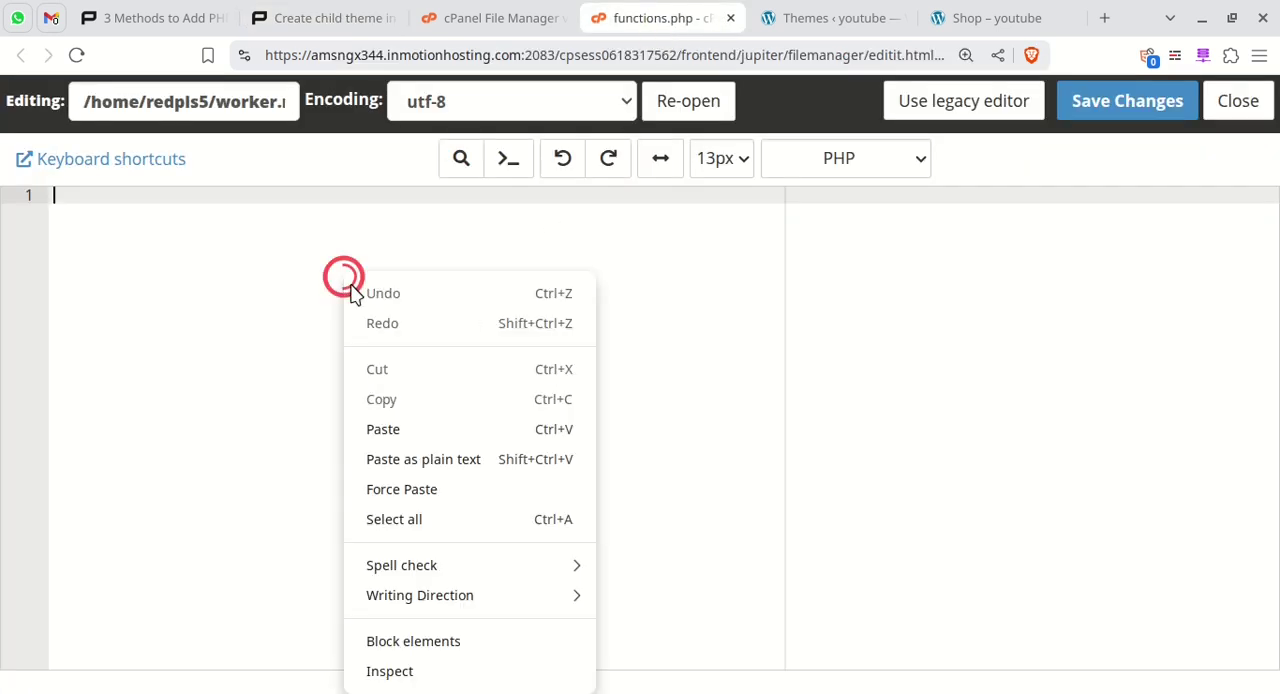
pyautogui.click(390, 430)
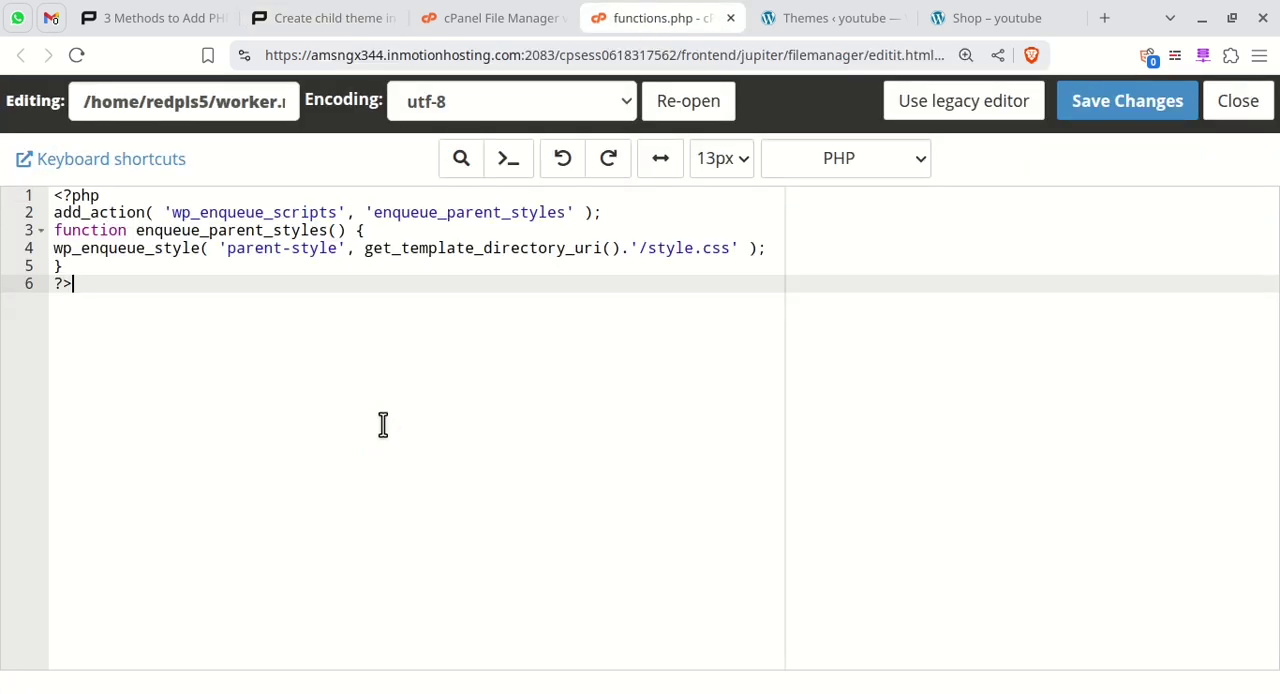
pyautogui.click(1127, 101)
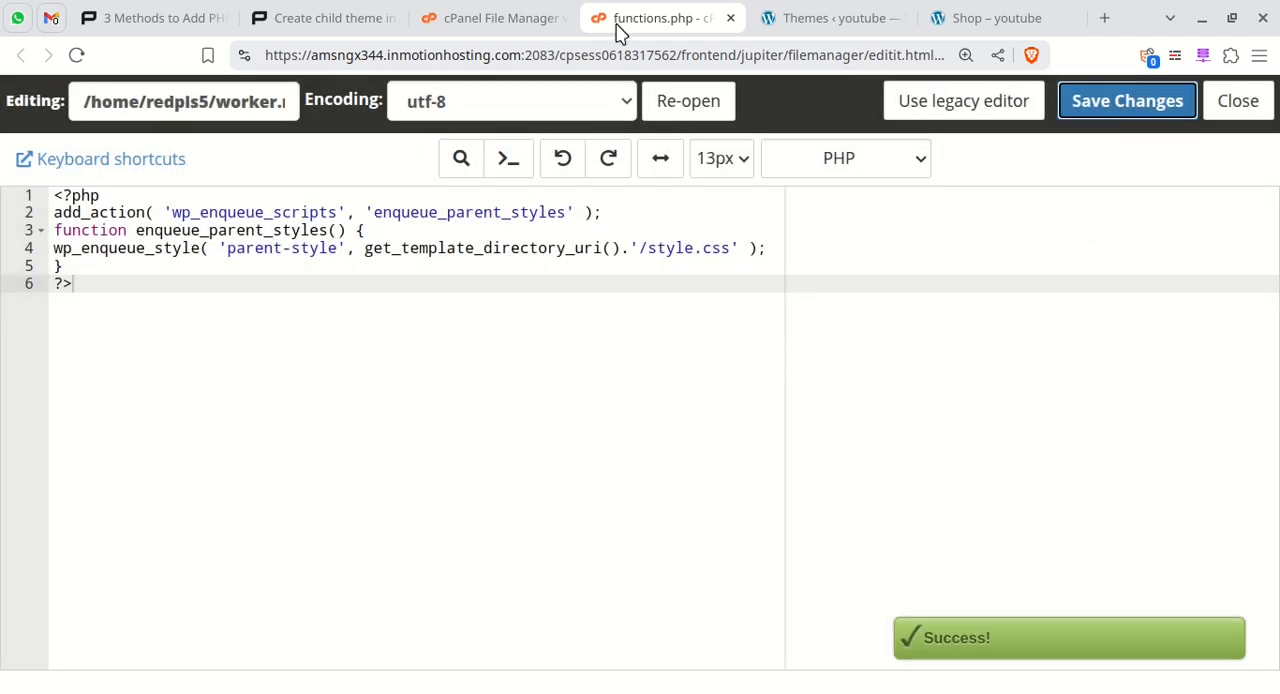
pyautogui.middleClick(620, 18)
pyautogui.click(490, 18)
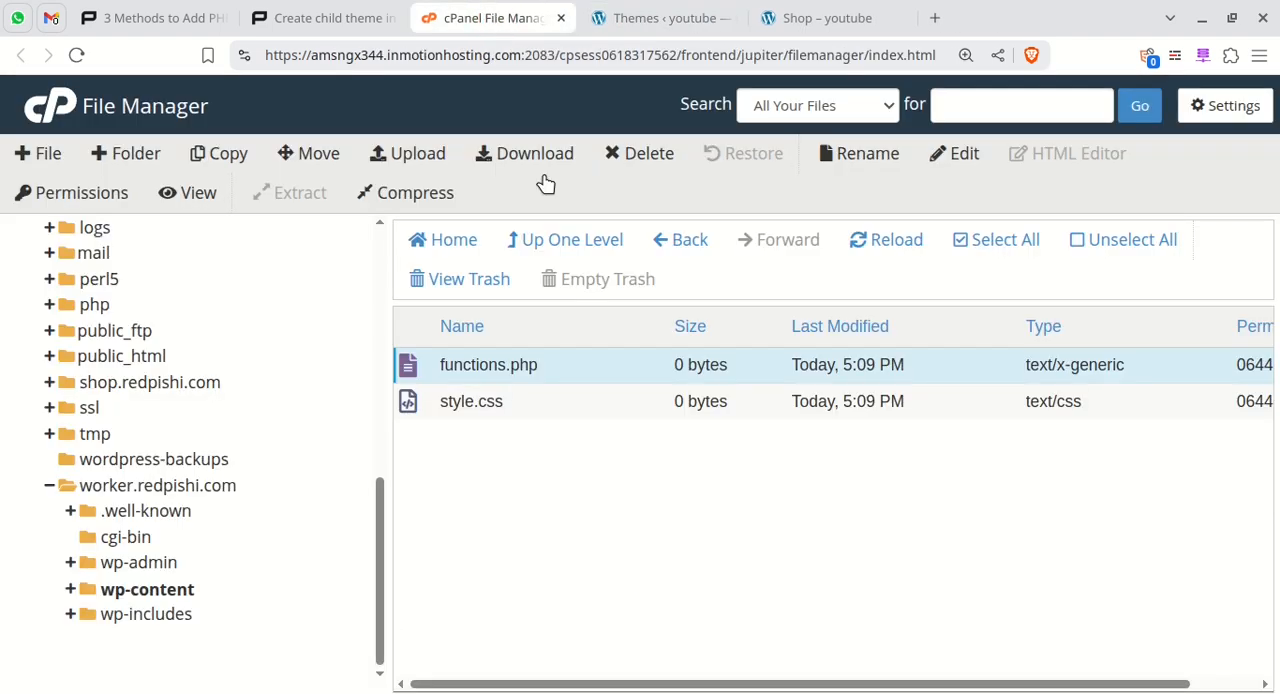
# Open style.css for editing and paste in the tutorial's child-theme header comment
pyautogui.rightClick(540, 405)
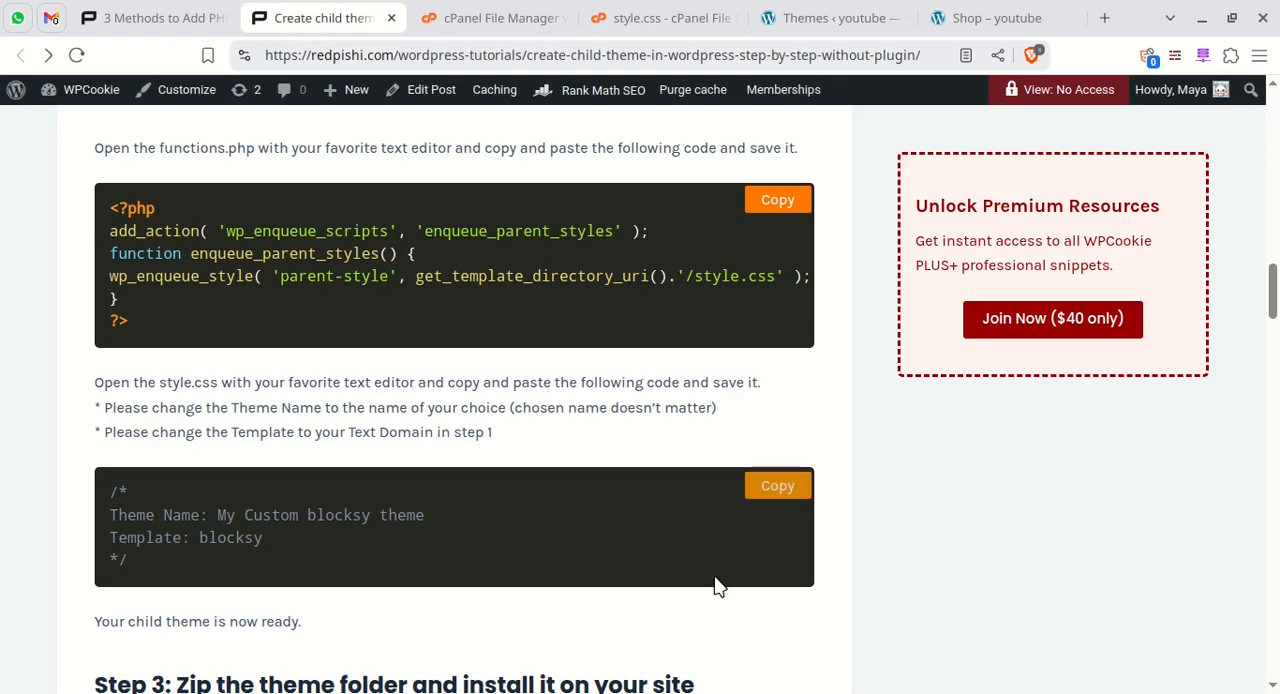
pyautogui.scroll(-1, 700, 480)
pyautogui.click(777, 373)
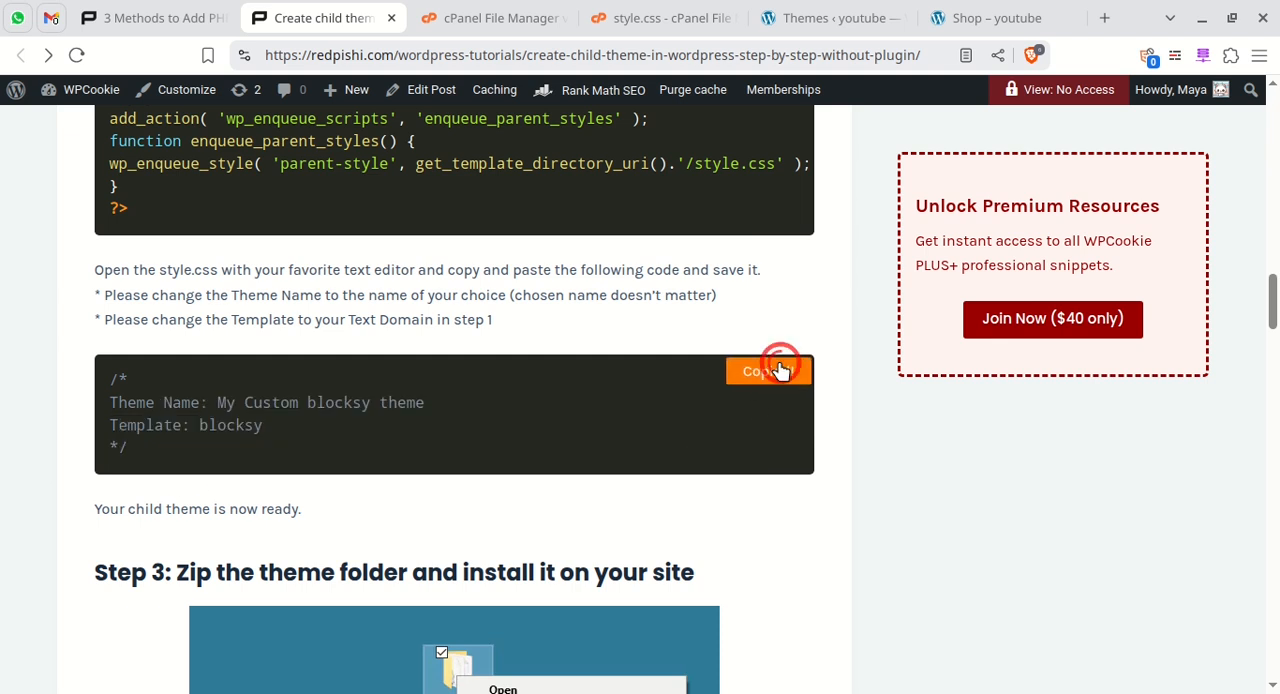
pyautogui.click(655, 18)
pyautogui.rightClick(466, 290)
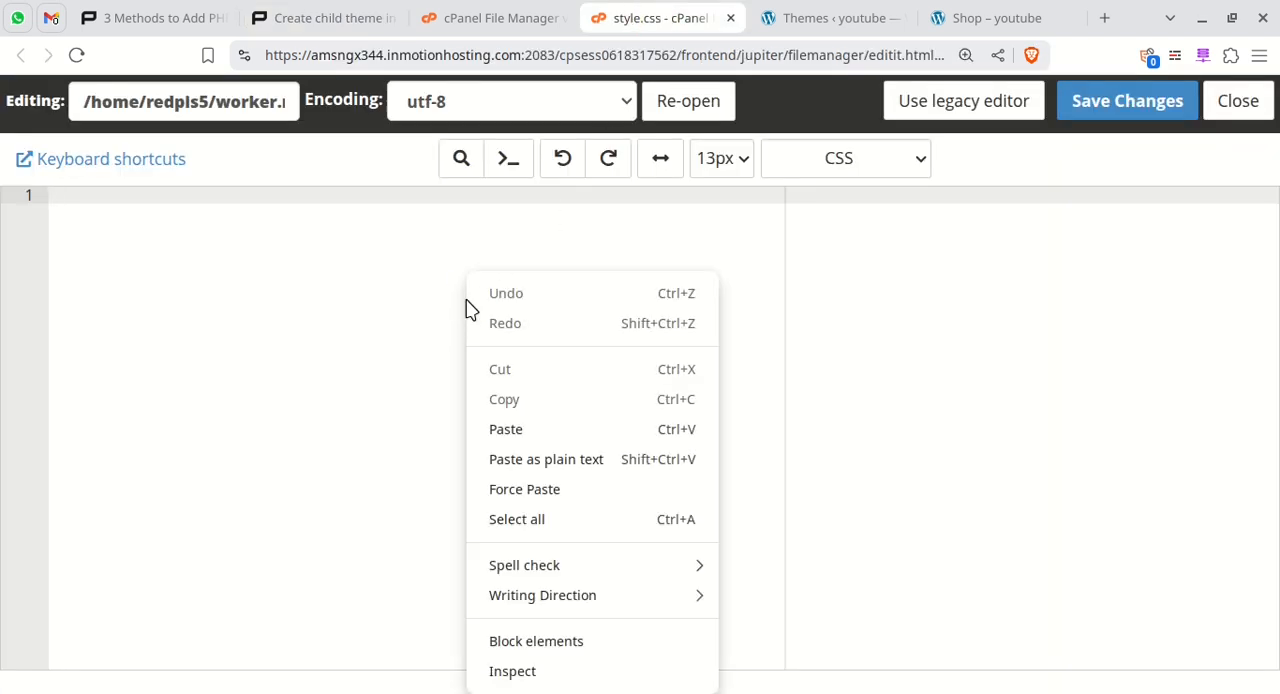
pyautogui.click(512, 433)
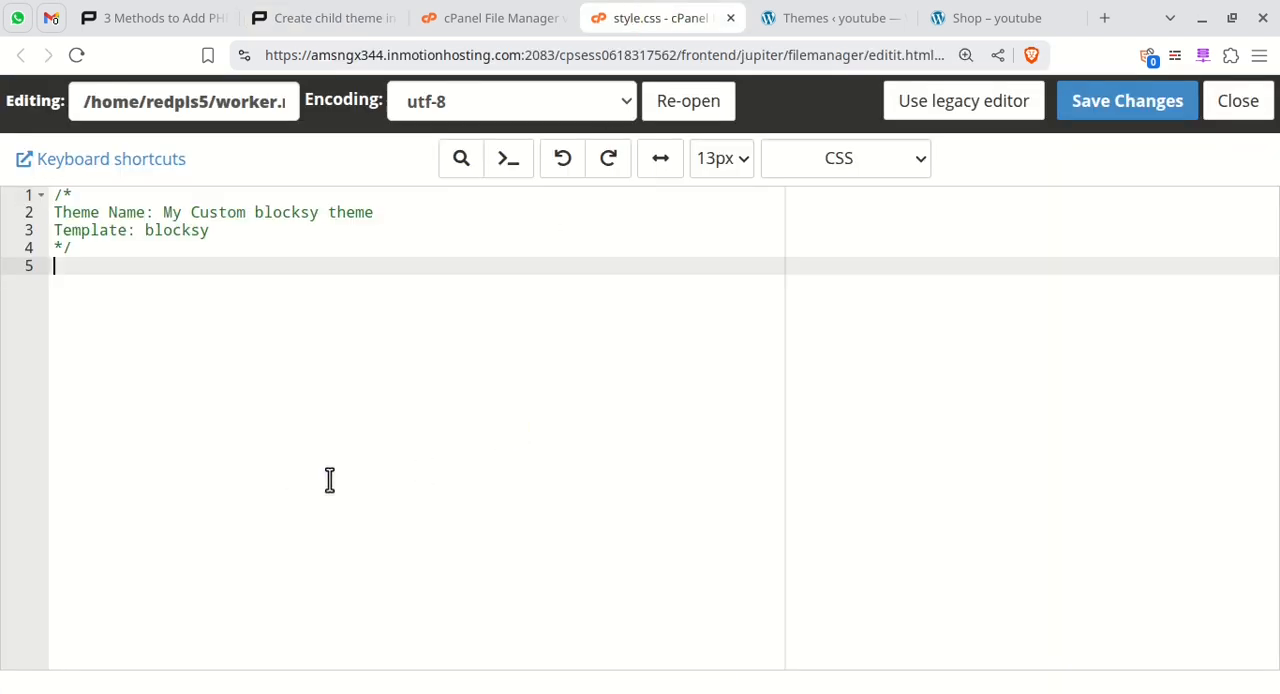
# Copy the parent folder name astra from the themes directory and check the active theme
pyautogui.hotkey('ctrl', '+')
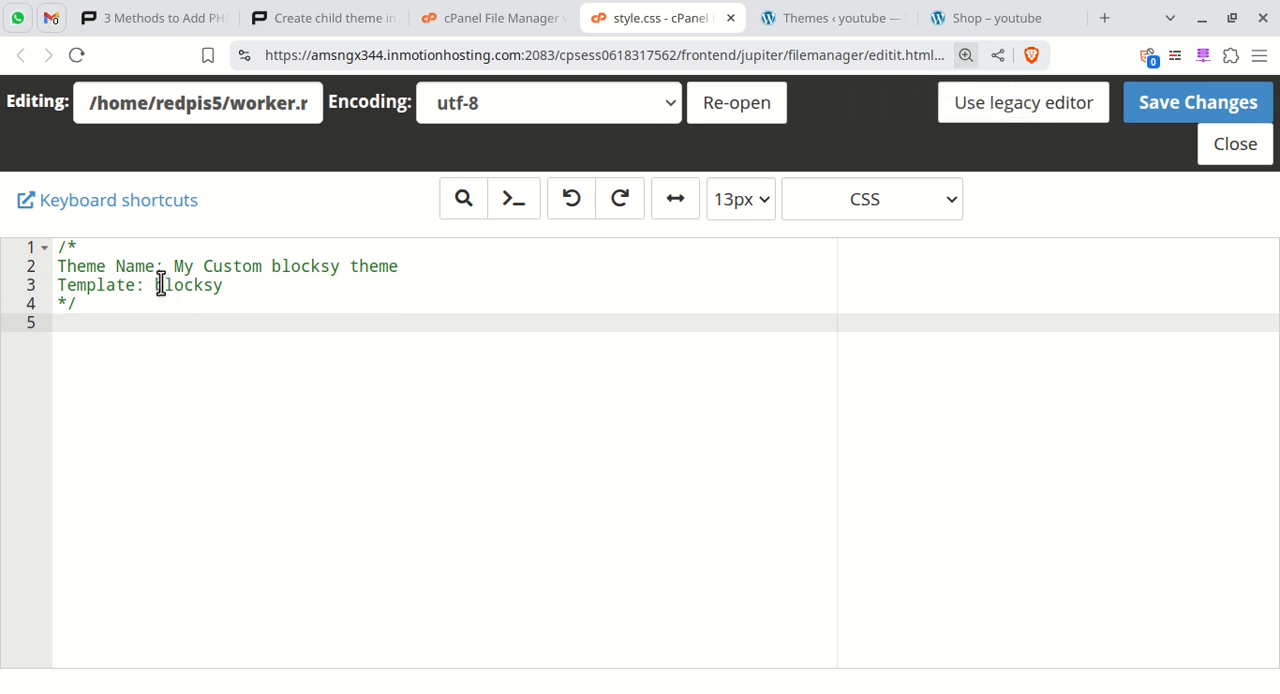
pyautogui.moveTo(154, 285); pyautogui.dragTo(218, 285)
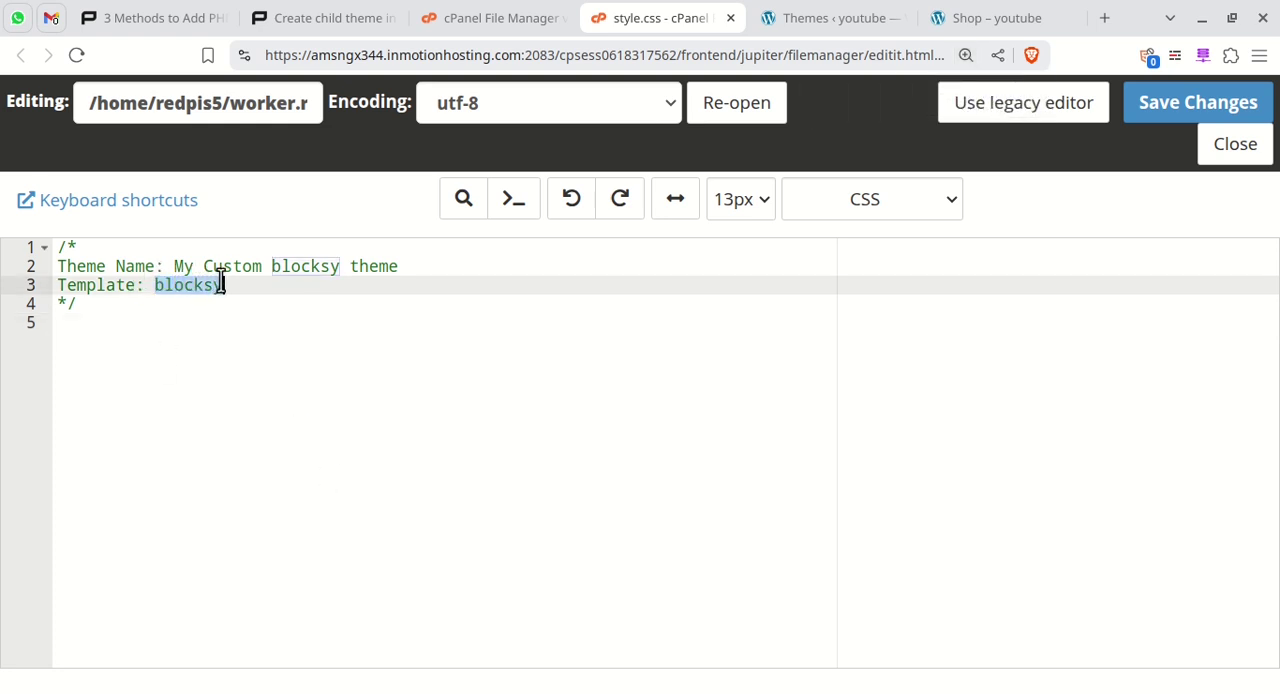
pyautogui.click(288, 337)
pyautogui.click(500, 18)
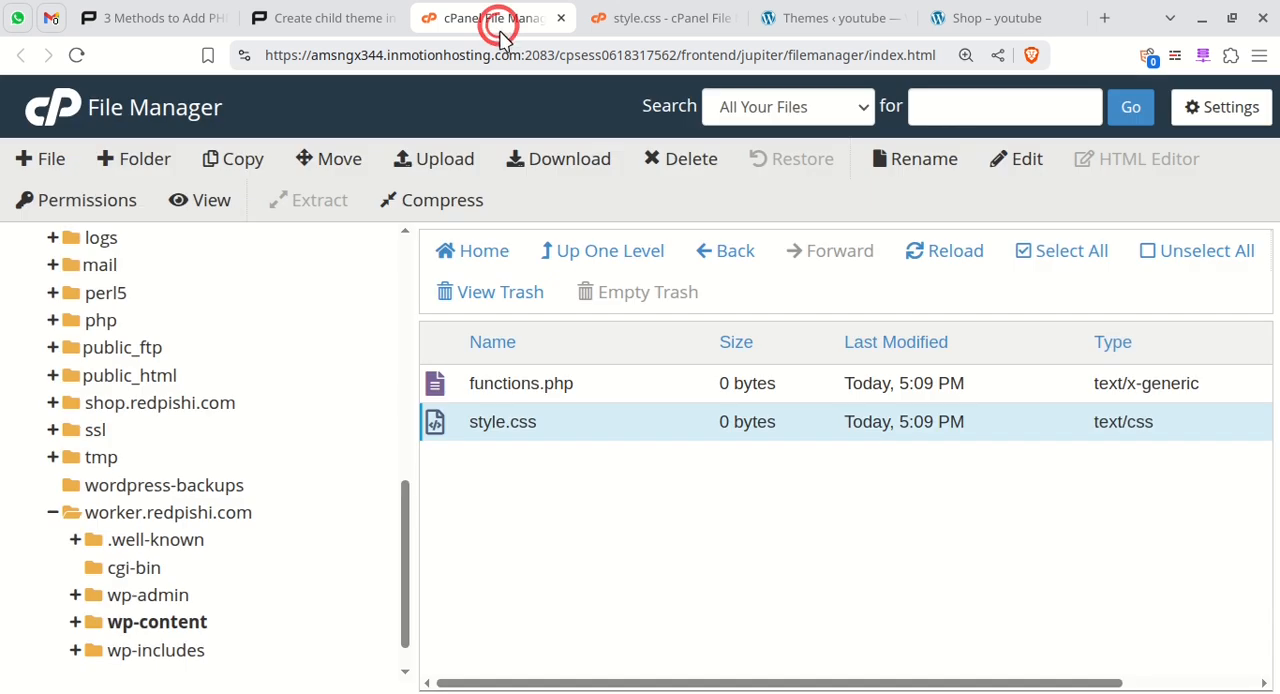
pyautogui.click(631, 250)
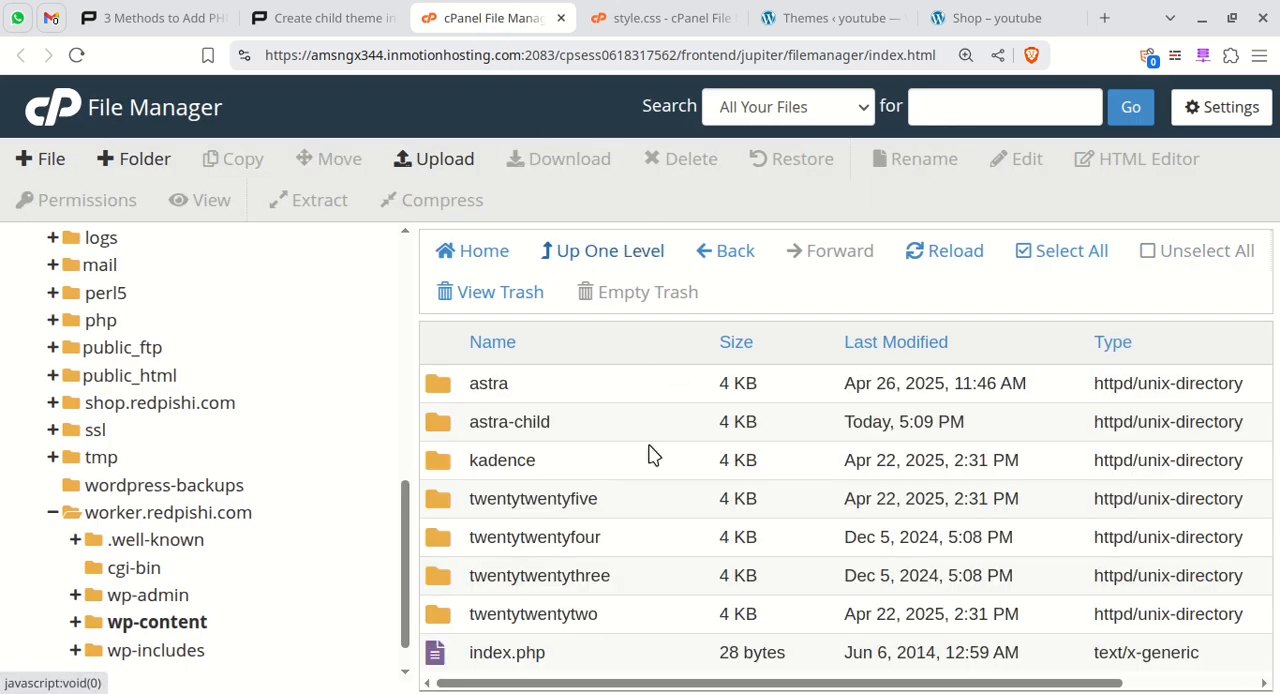
pyautogui.click(483, 383)
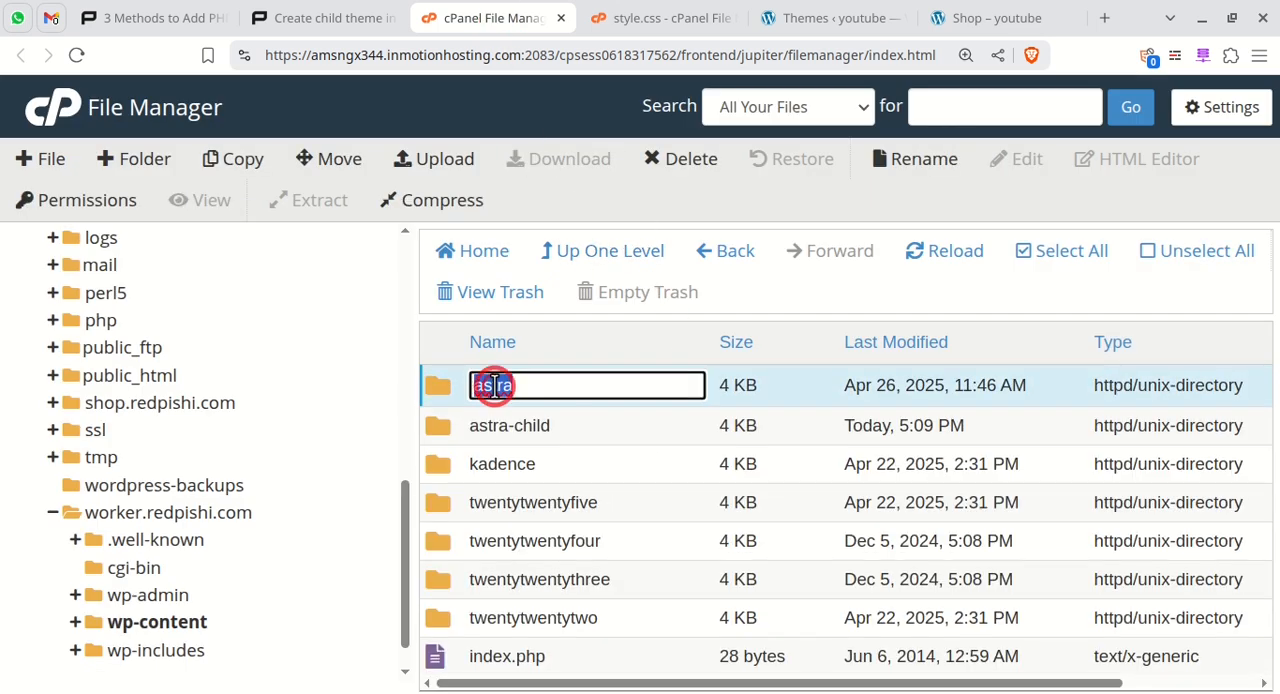
pyautogui.doubleClick(495, 385)
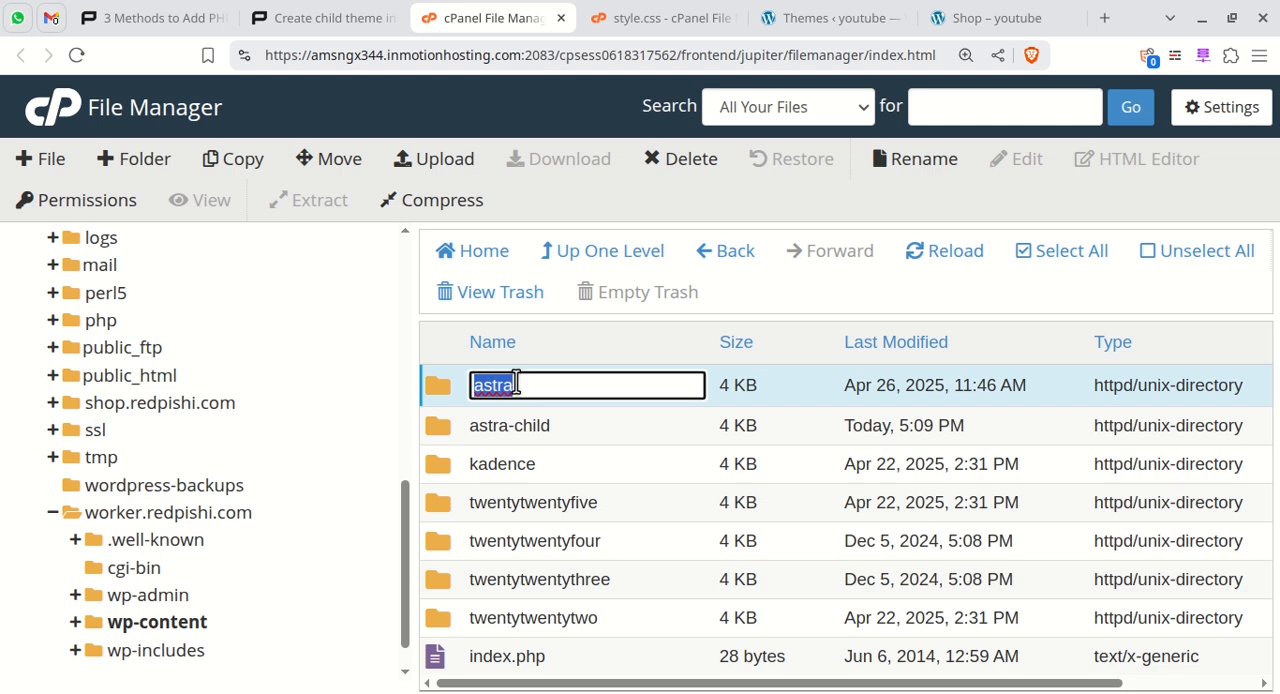
pyautogui.click(820, 18)
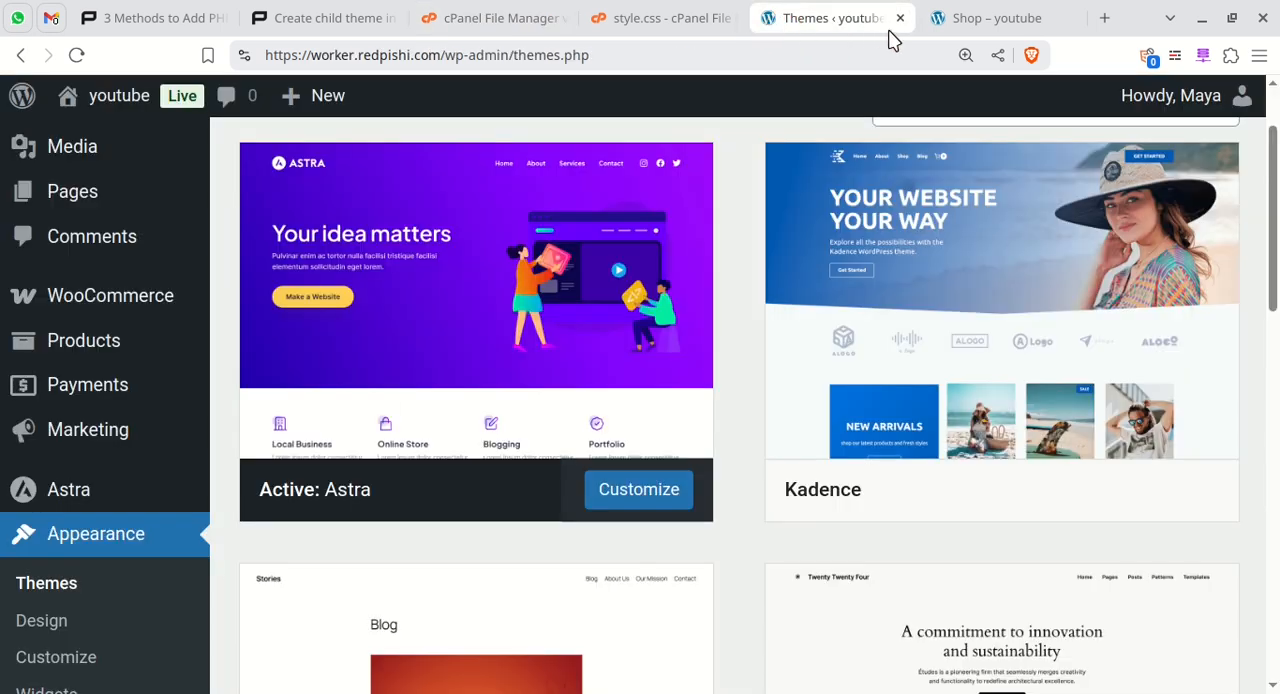
# Replace blocksy with astra on the Template line and save style.css
pyautogui.click(652, 18)
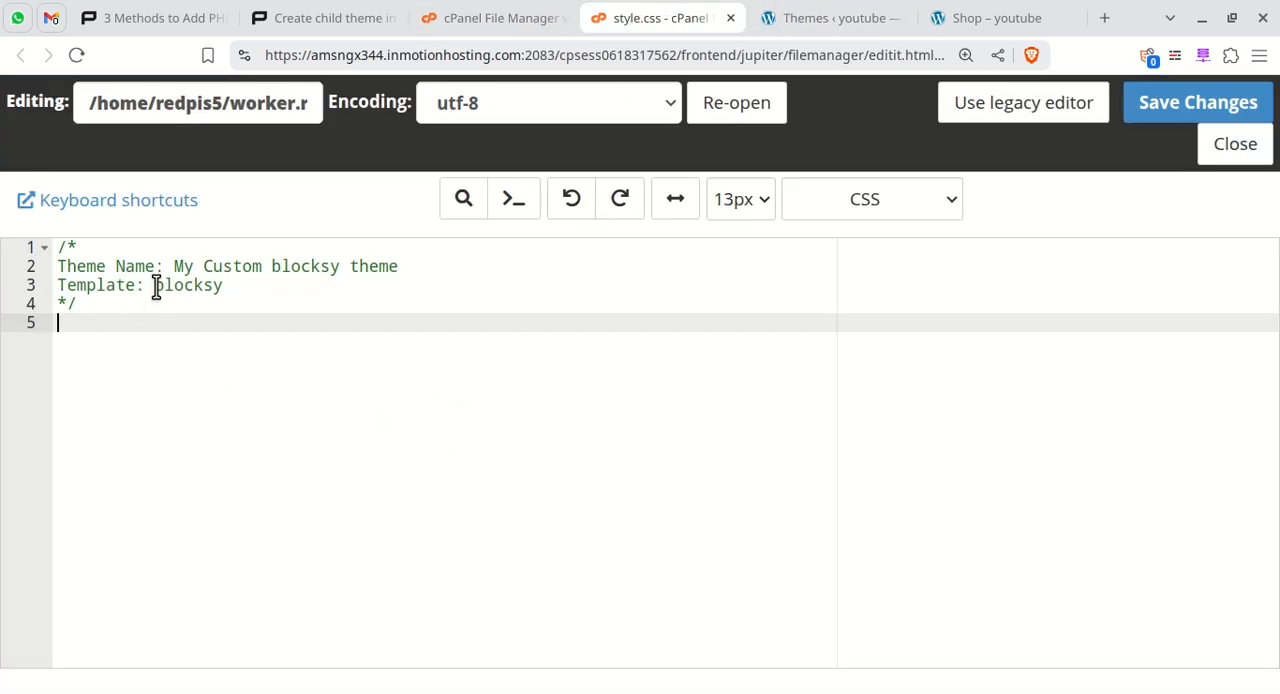
pyautogui.moveTo(156, 288); pyautogui.dragTo(228, 288)
pyautogui.rightClick(218, 295)
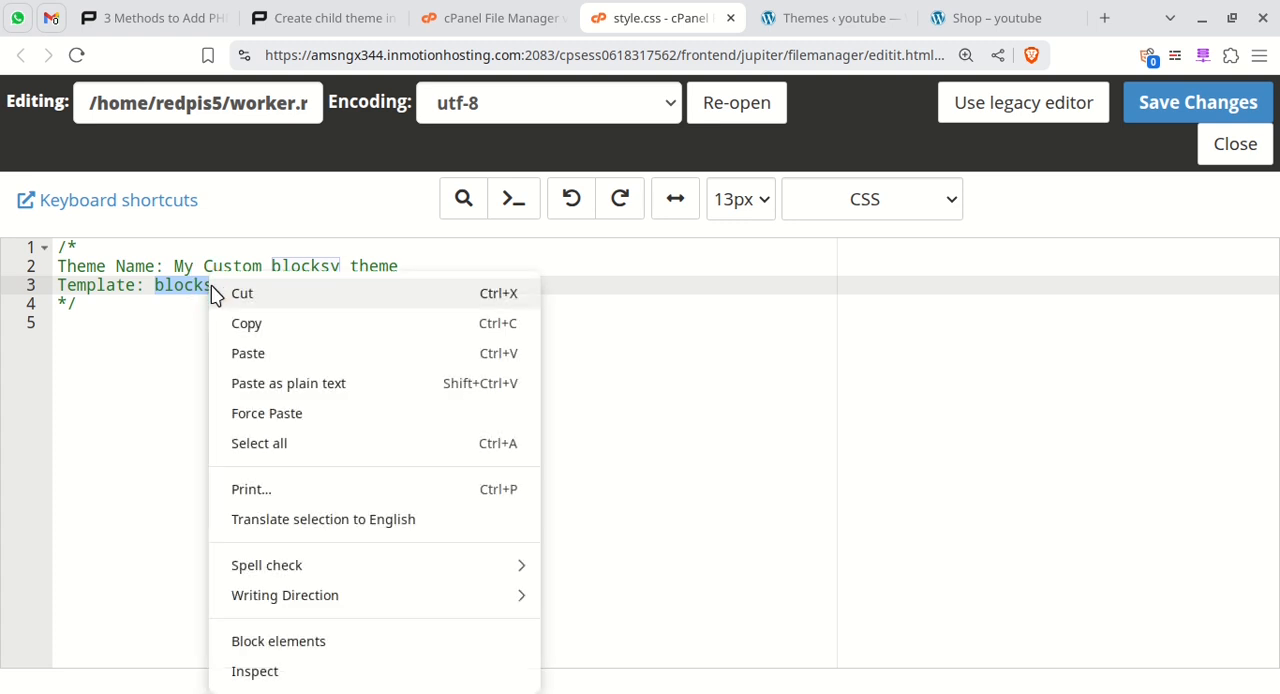
pyautogui.click(246, 354)
pyautogui.click(243, 358)
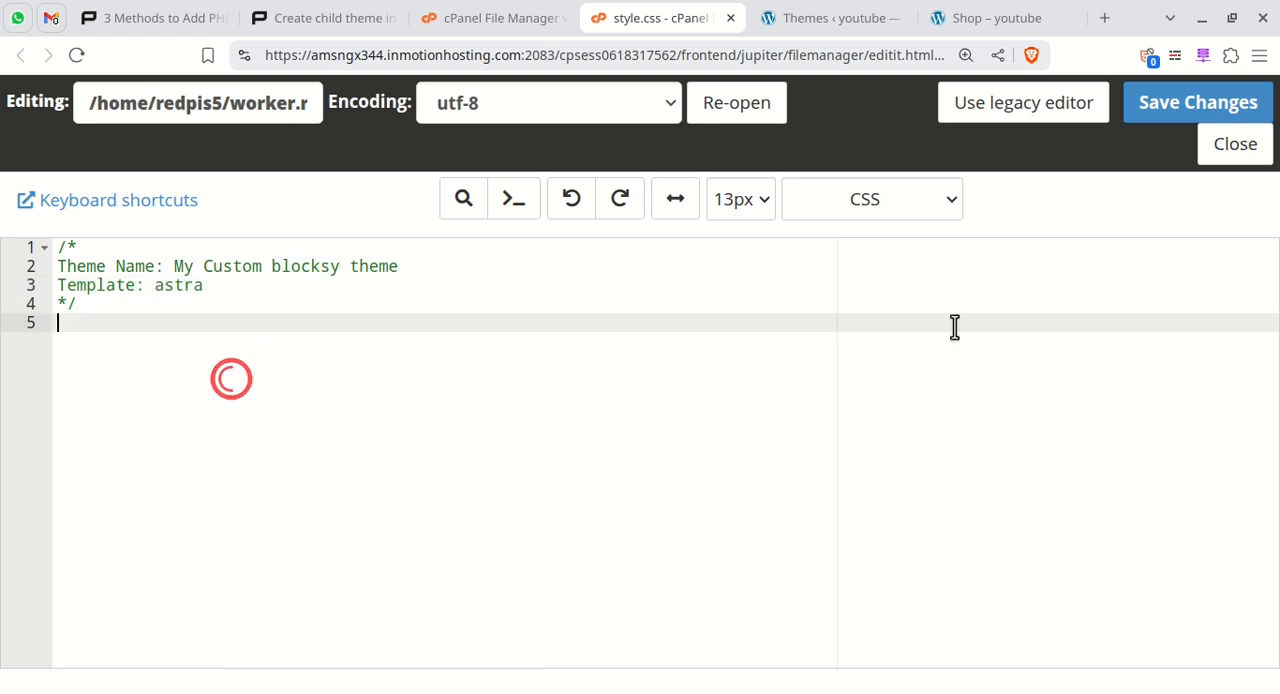
pyautogui.click(1198, 102)
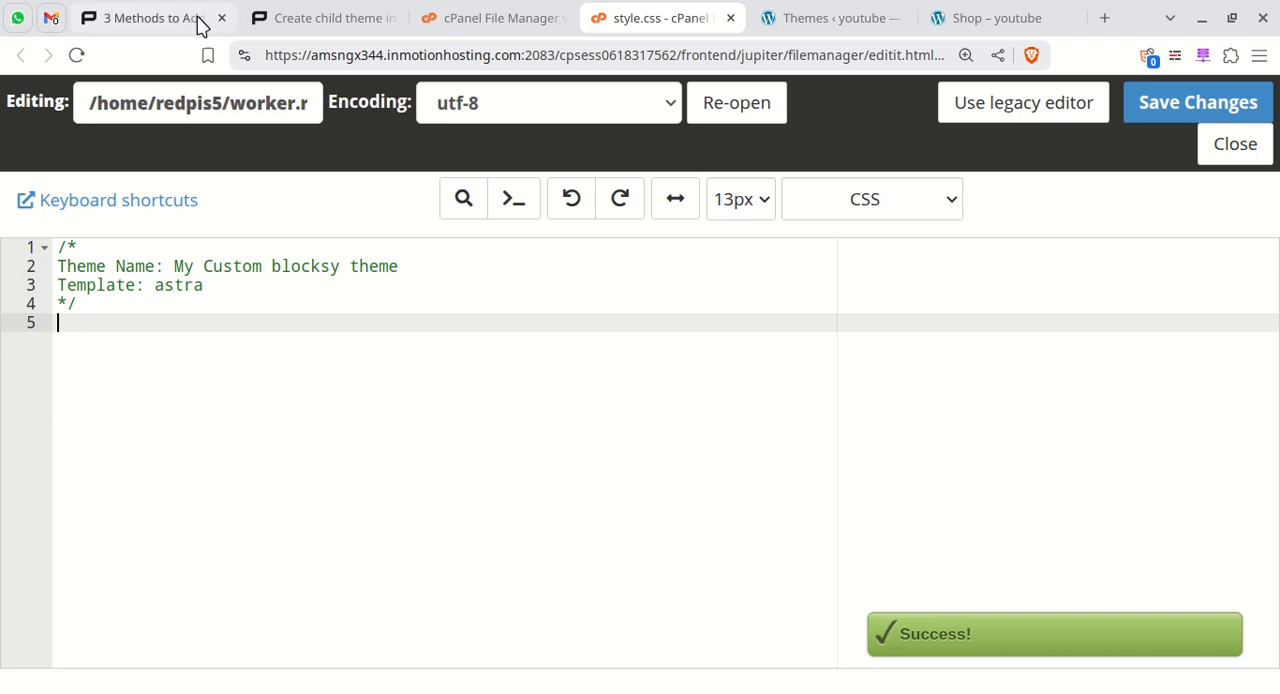
# Reload Appearance > Themes so My Custom blocksy theme appears as a seventh installed theme
pyautogui.click(860, 18)
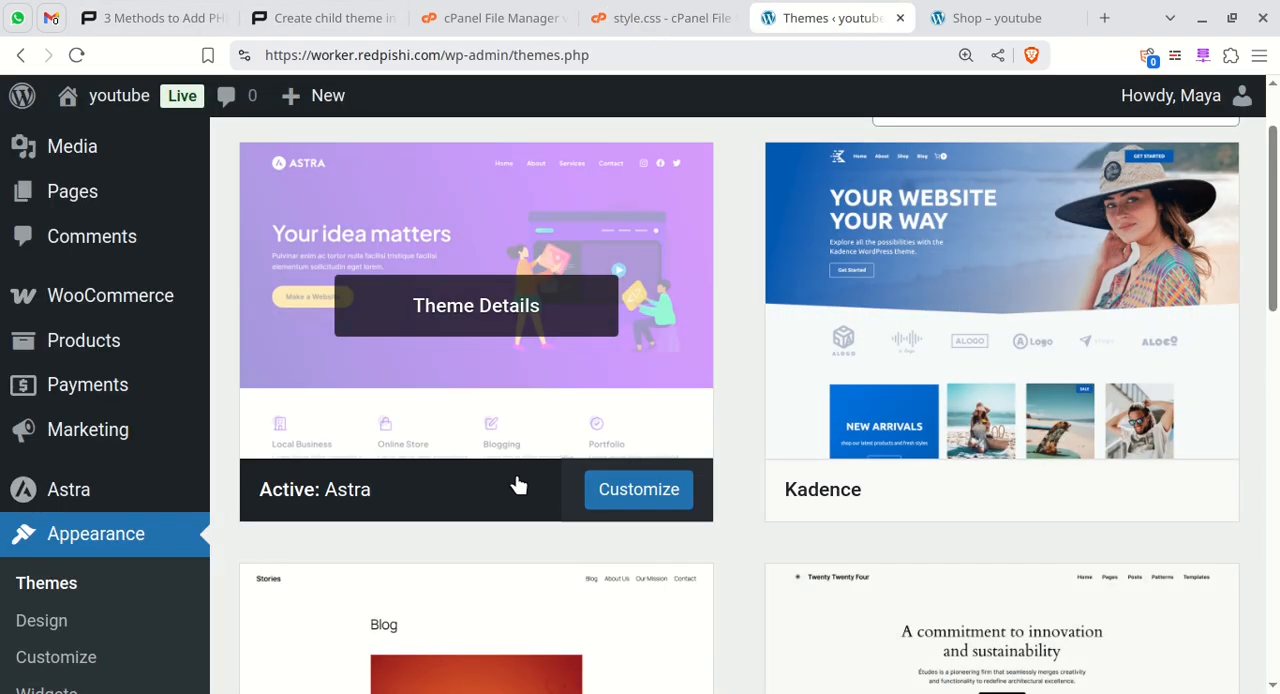
pyautogui.scroll(3, 520, 470)
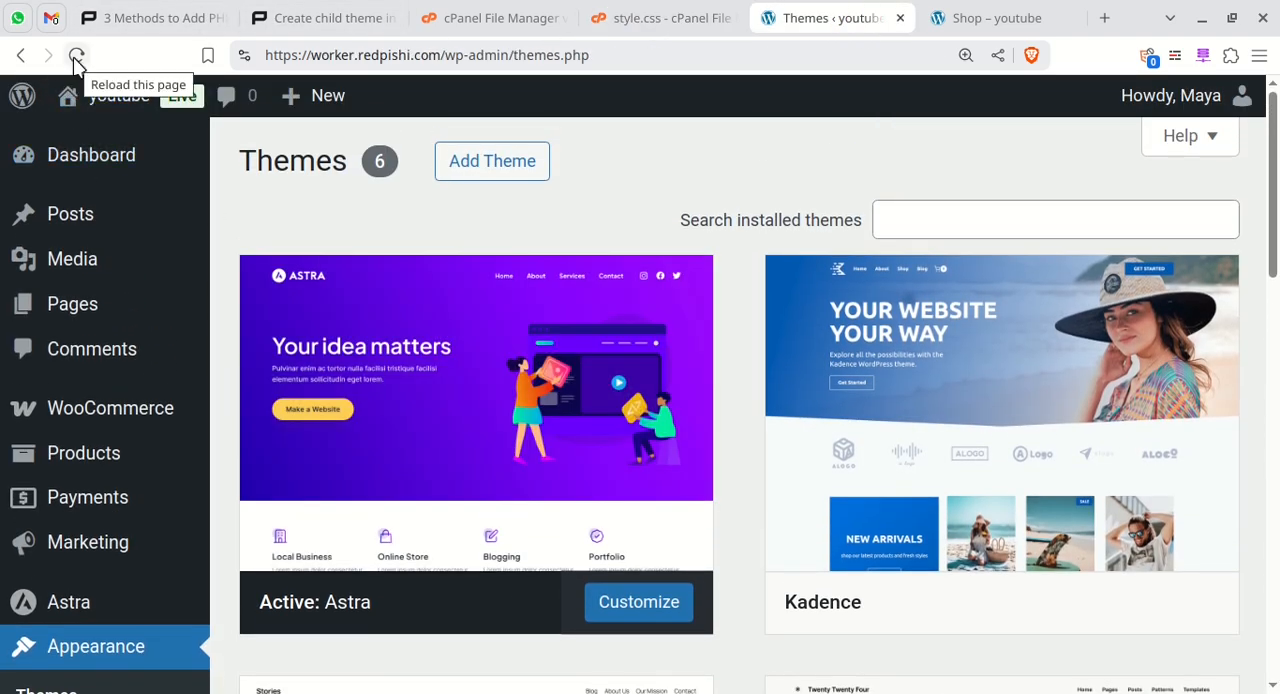
pyautogui.click(77, 58)
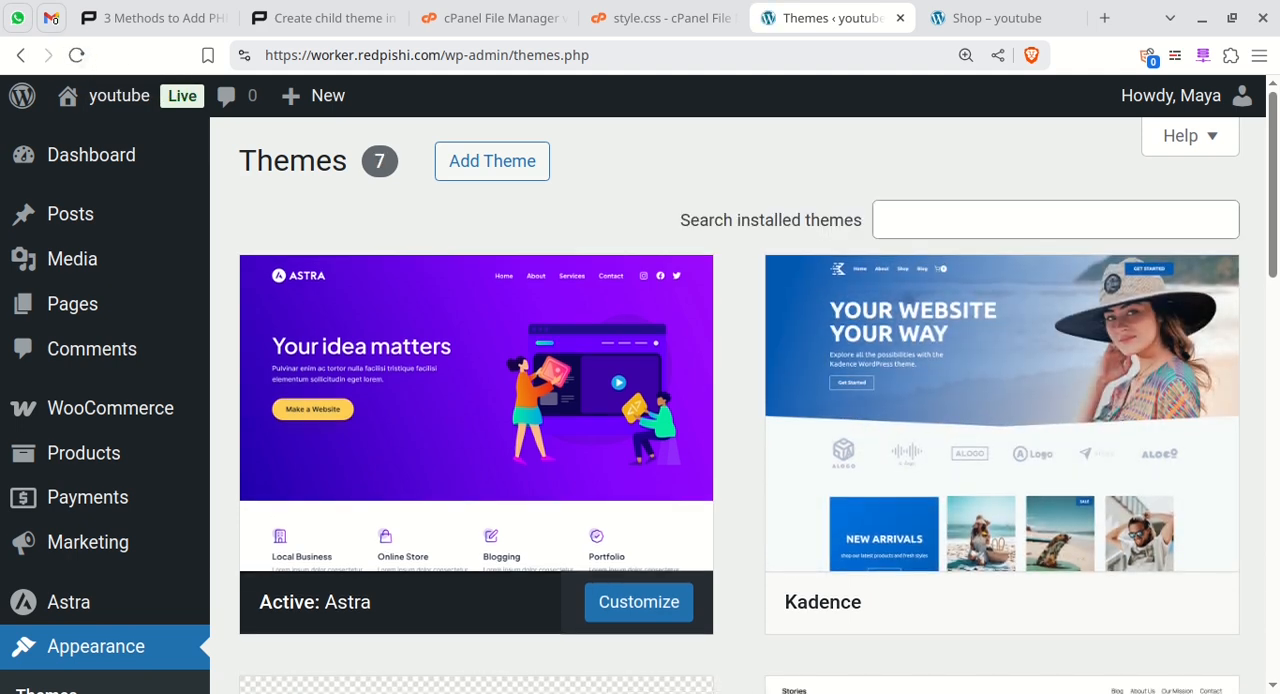
pyautogui.scroll(-3, 740, 450)
pyautogui.scroll(-3, 740, 450)
pyautogui.scroll(-3, 740, 450)
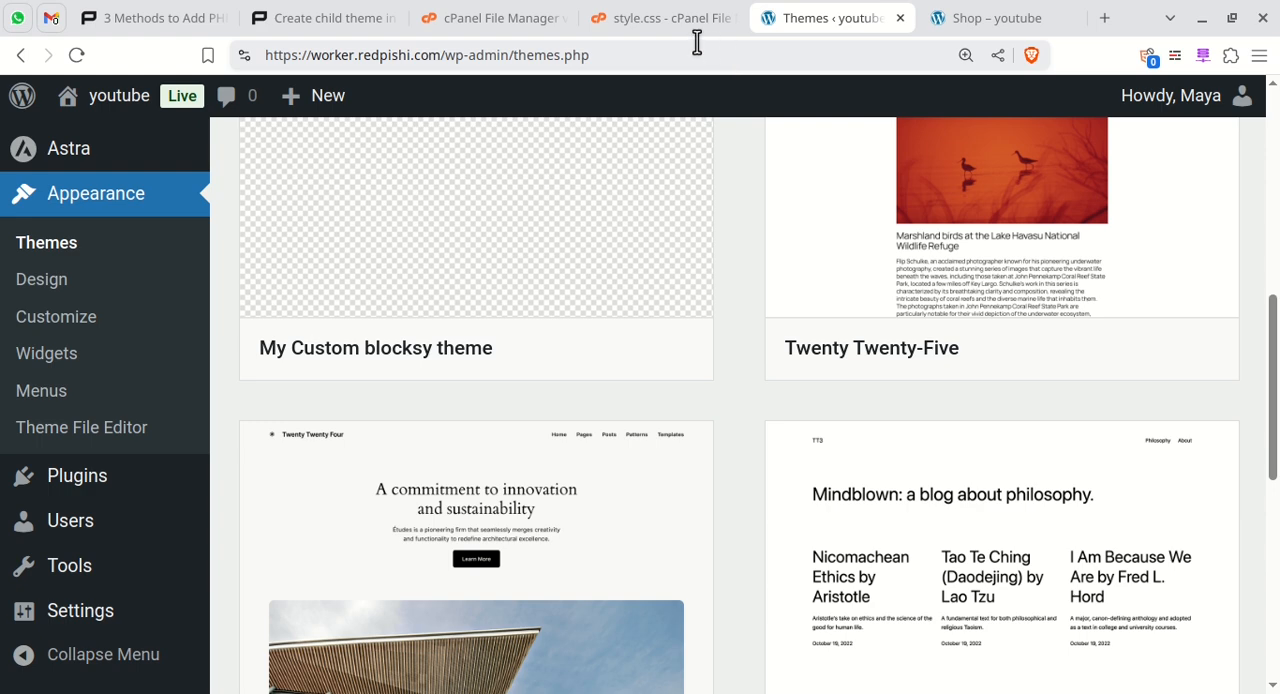
pyautogui.click(680, 18)
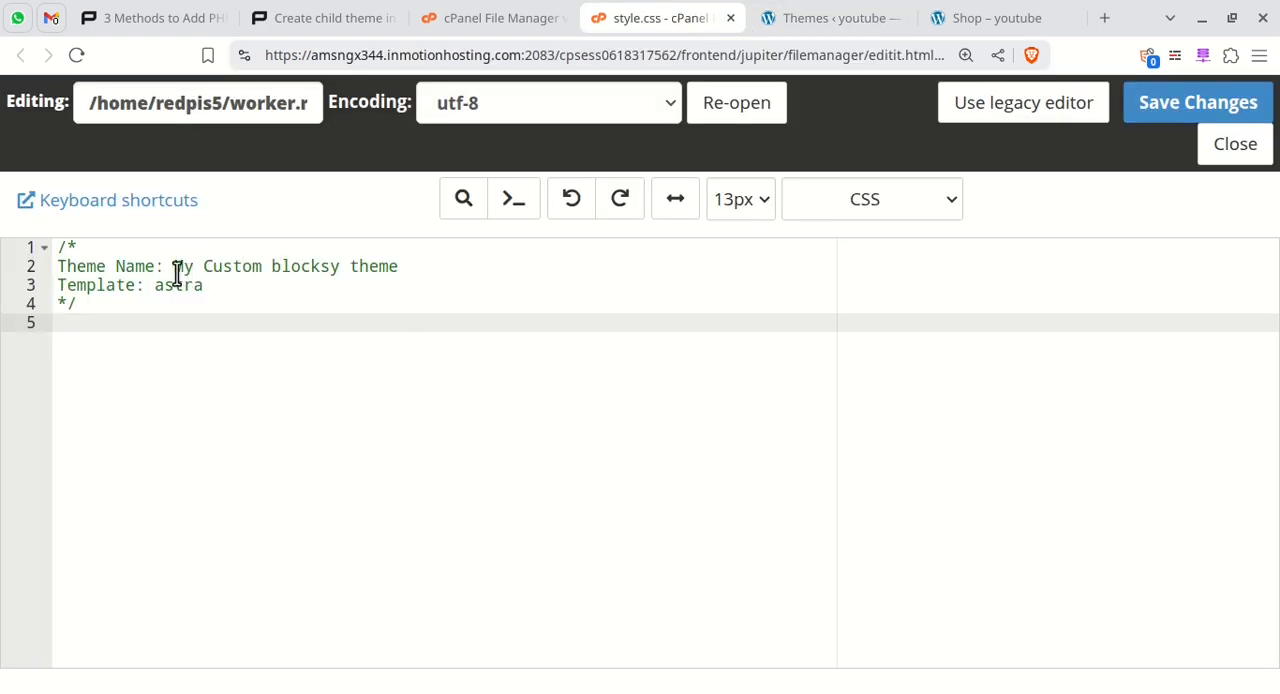
# Change the Theme Name in style.css to My child theme and save
pyautogui.doubleClick(268, 266)
pyautogui.press('BackSpace')
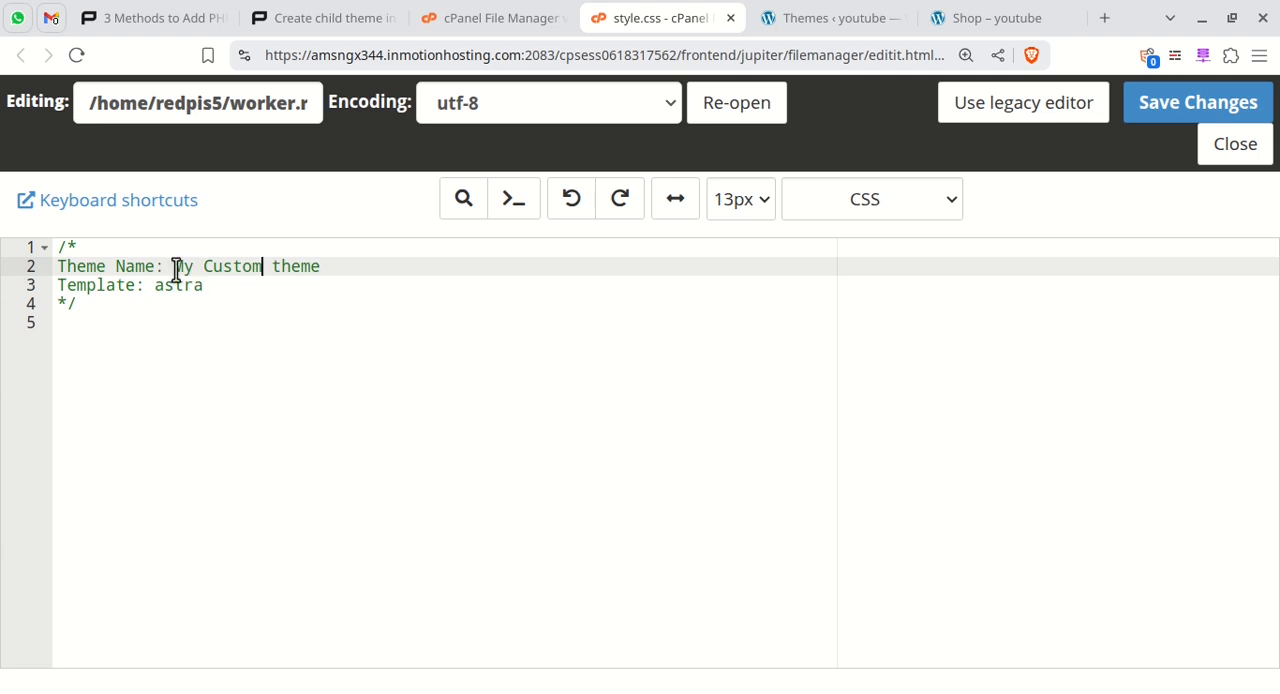
pyautogui.moveTo(174, 266); pyautogui.dragTo(263, 266)
pyautogui.write('child')
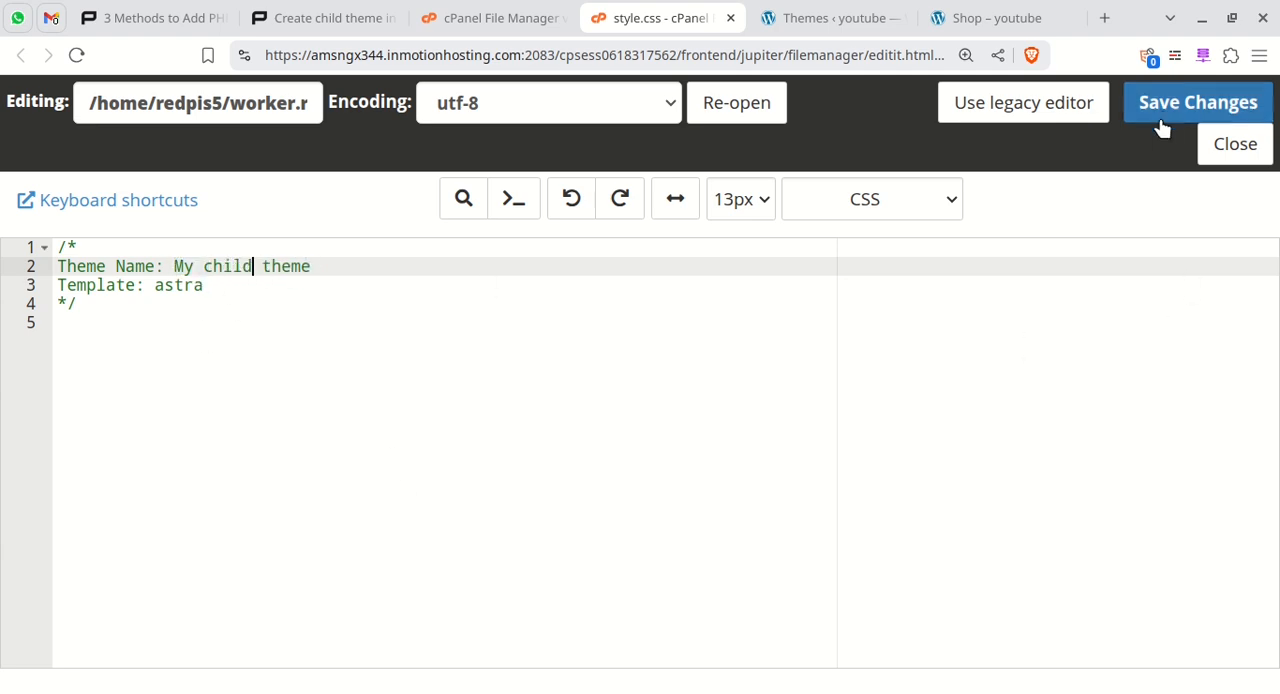
pyautogui.click(1162, 108)
# Reload the Themes page, activate My child theme, and reload the live shop page
pyautogui.click(656, 413)
pyautogui.click(797, 18)
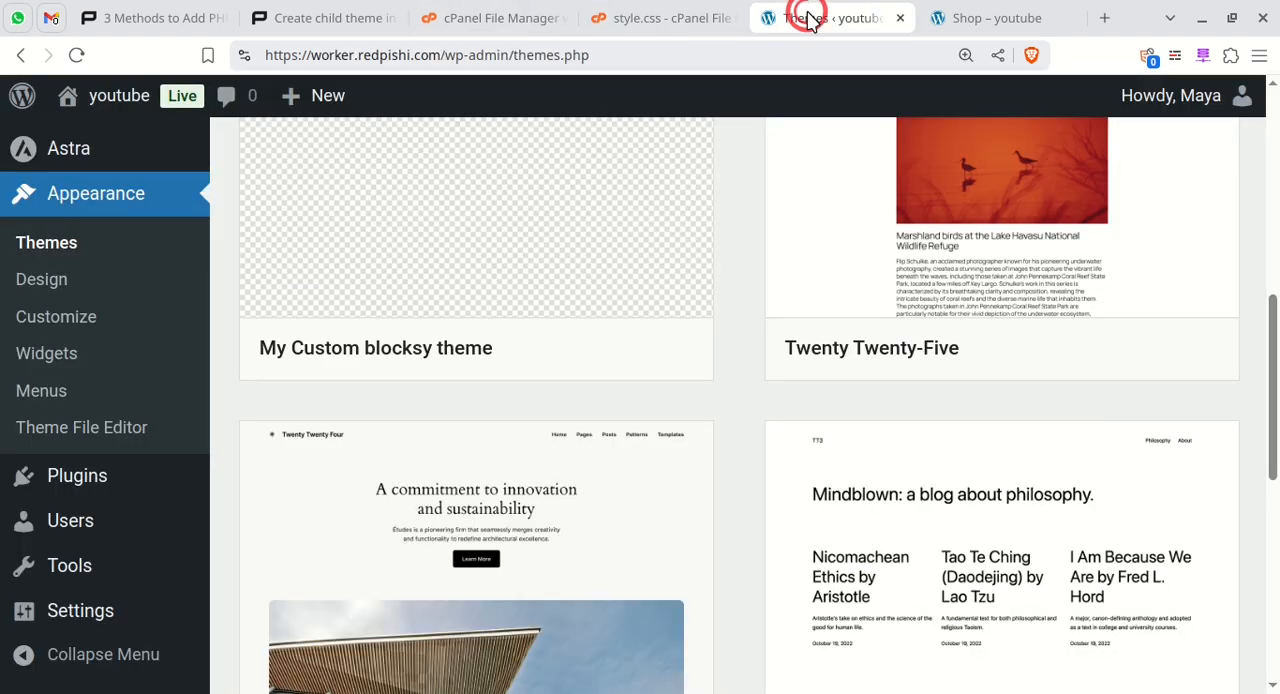
pyautogui.click(78, 56)
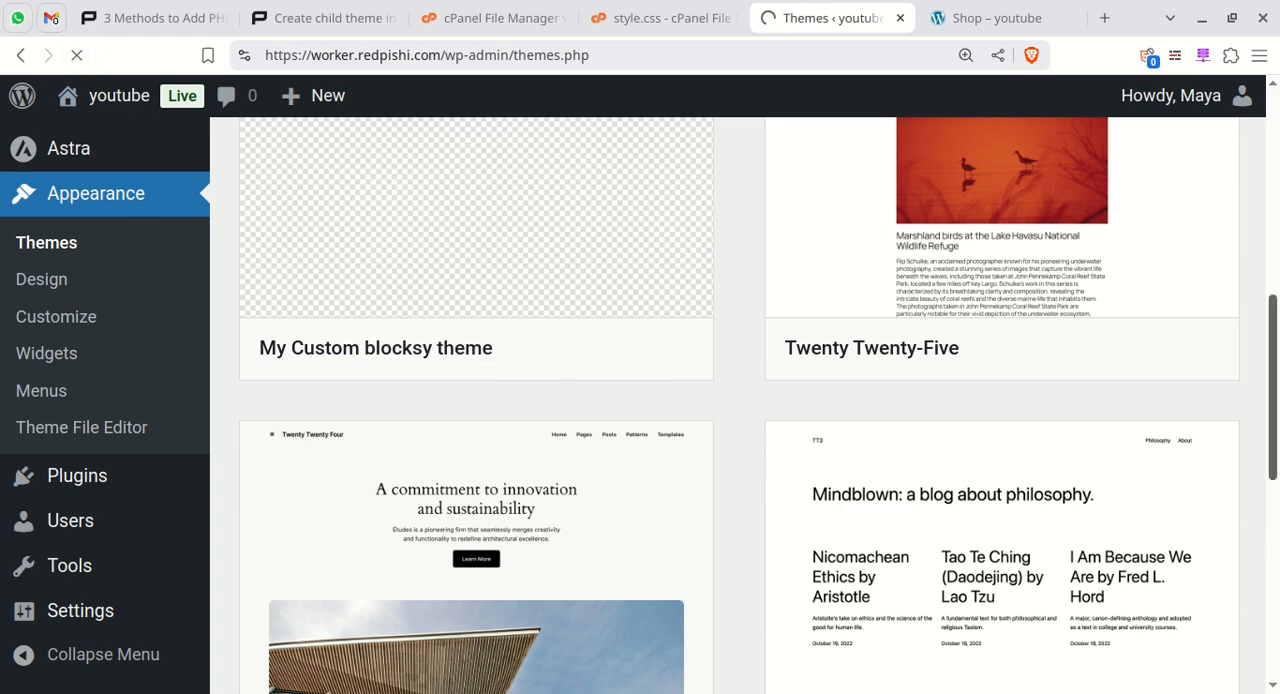
pyautogui.moveTo(476, 230)
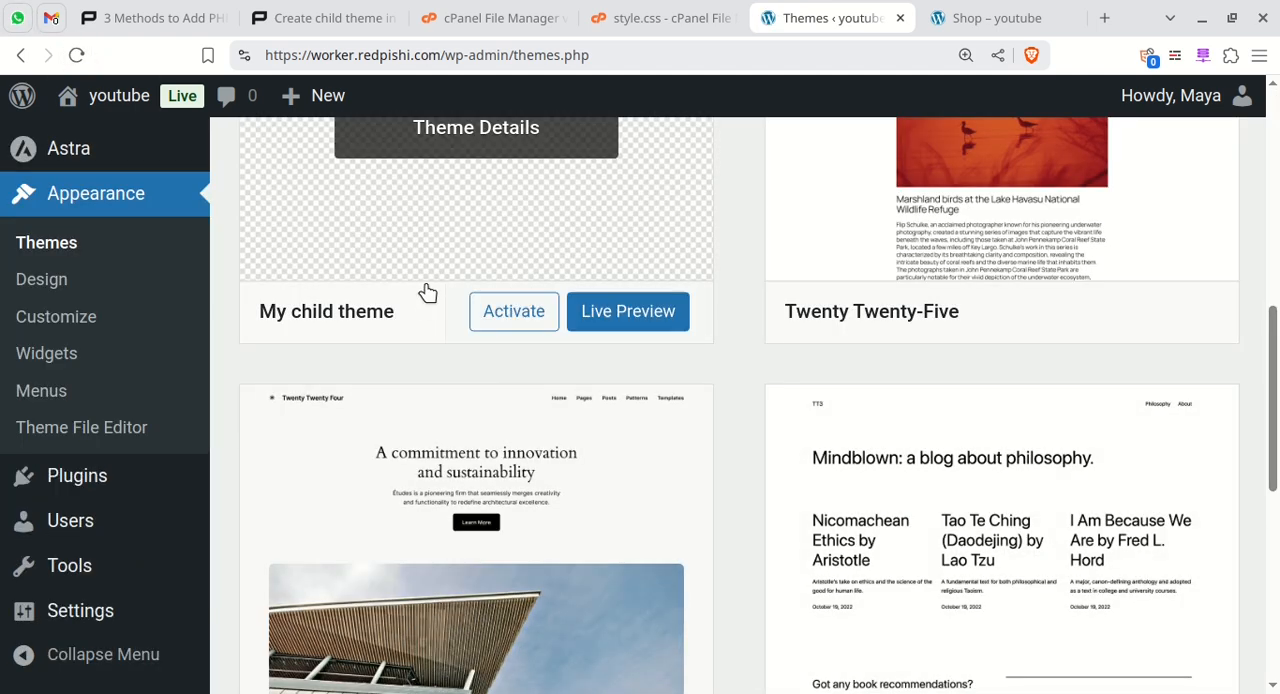
pyautogui.scroll(1, 507, 315)
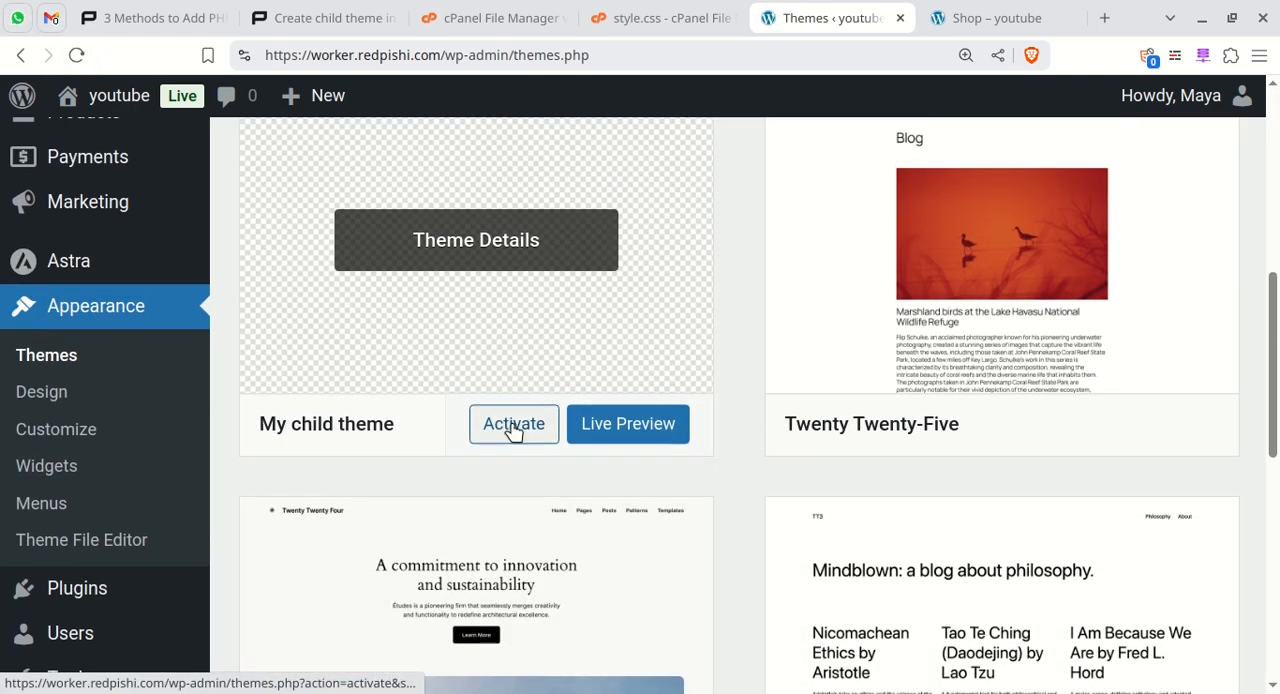
pyautogui.click(513, 423)
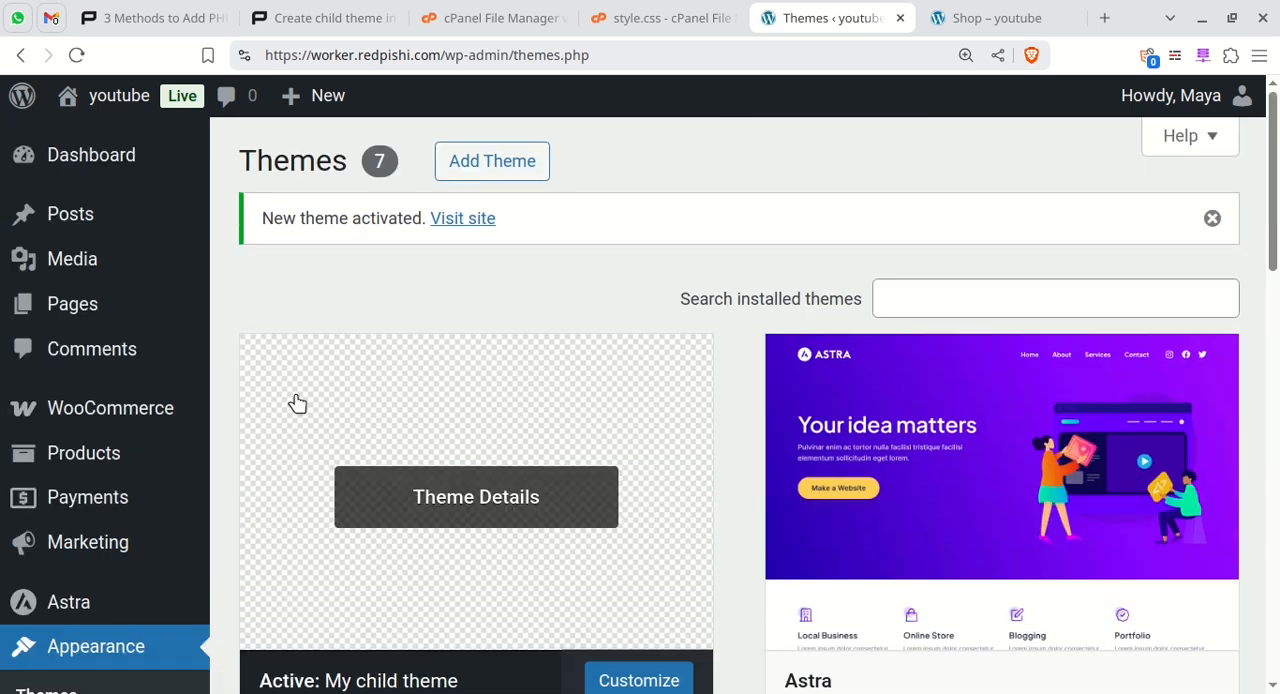
pyautogui.click(950, 25)
pyautogui.click(76, 55)
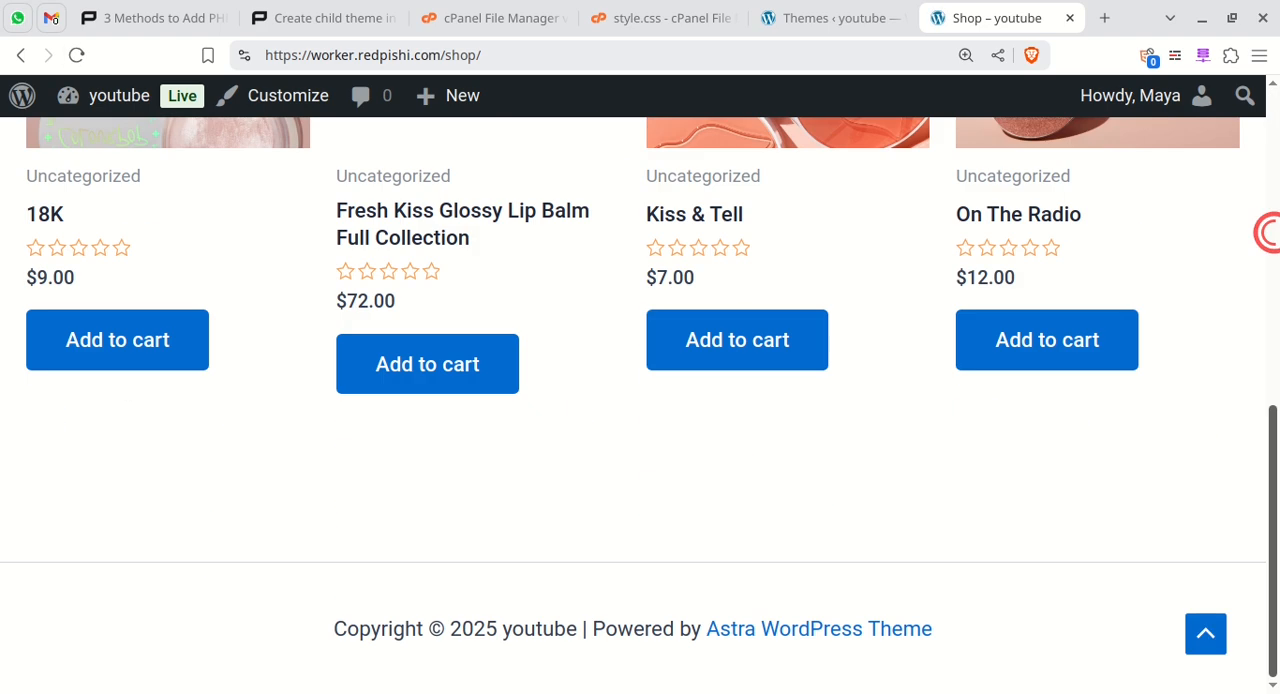
pyautogui.moveTo(1272, 470); pyautogui.dragTo(1272, 150)
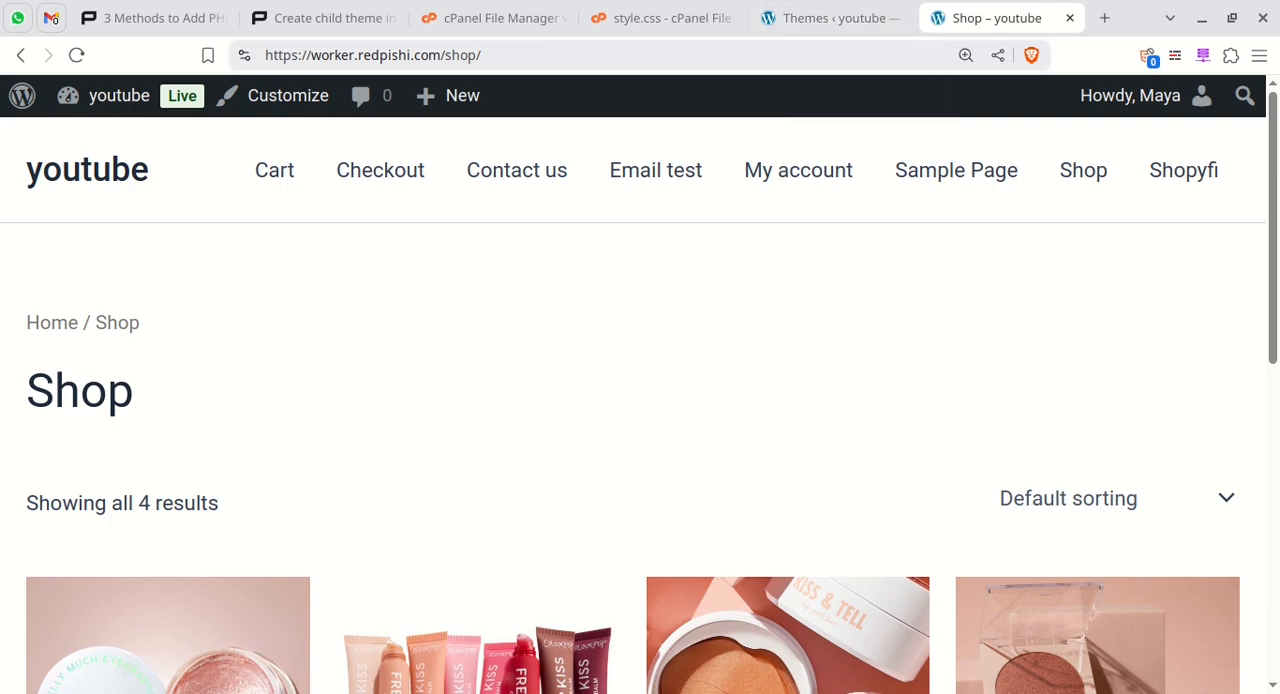
# Copy the whole header-notification snippet from the local code editor
pyautogui.hotkey('alt', 'Tab')
pyautogui.hotkey('ctrl', 'a')
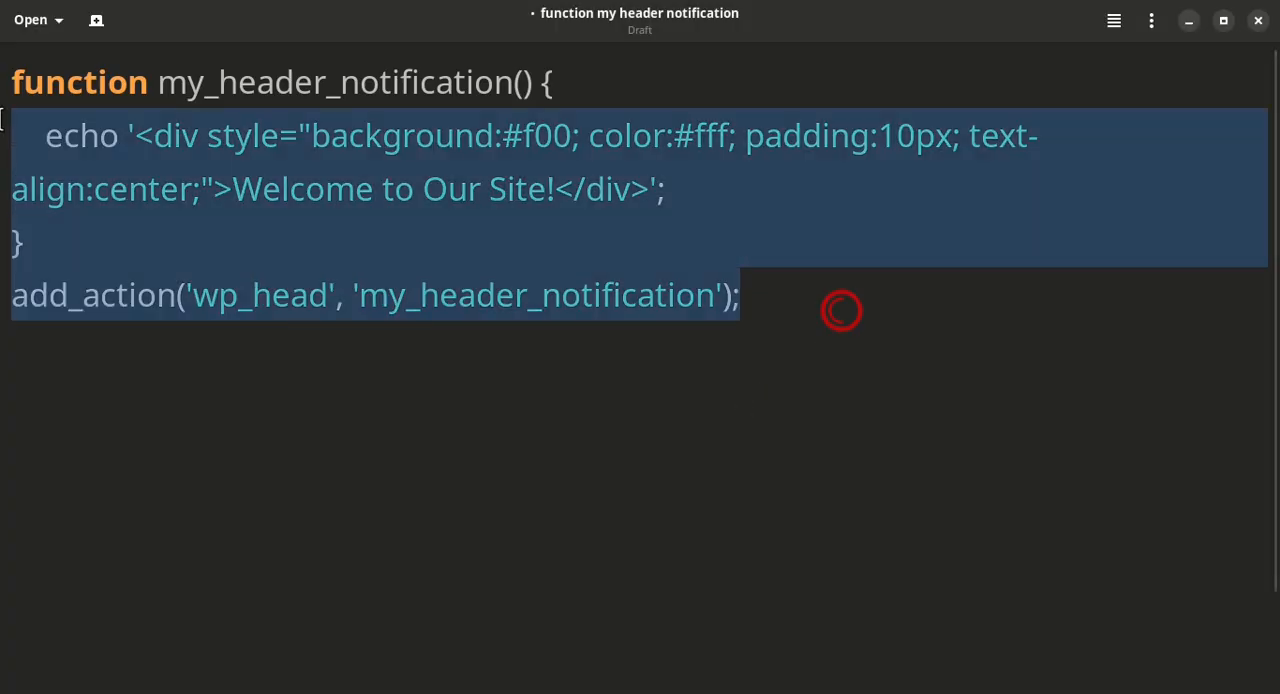
pyautogui.rightClick(449, 195)
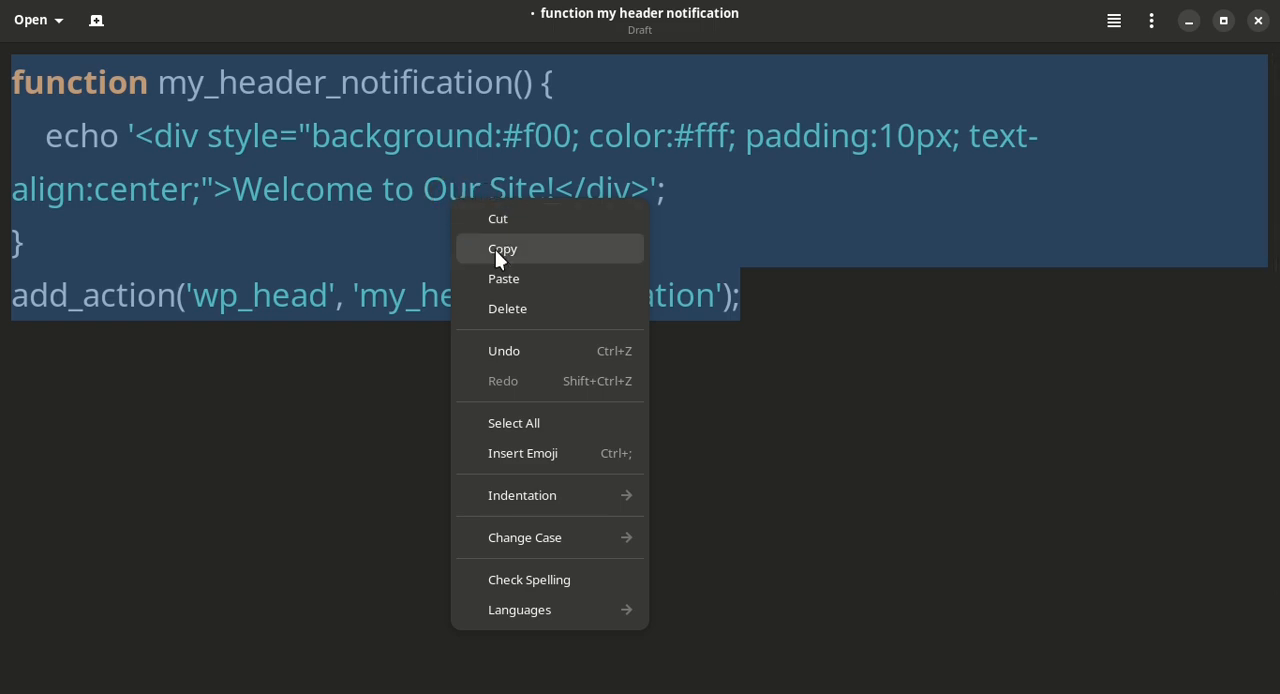
pyautogui.click(543, 248)
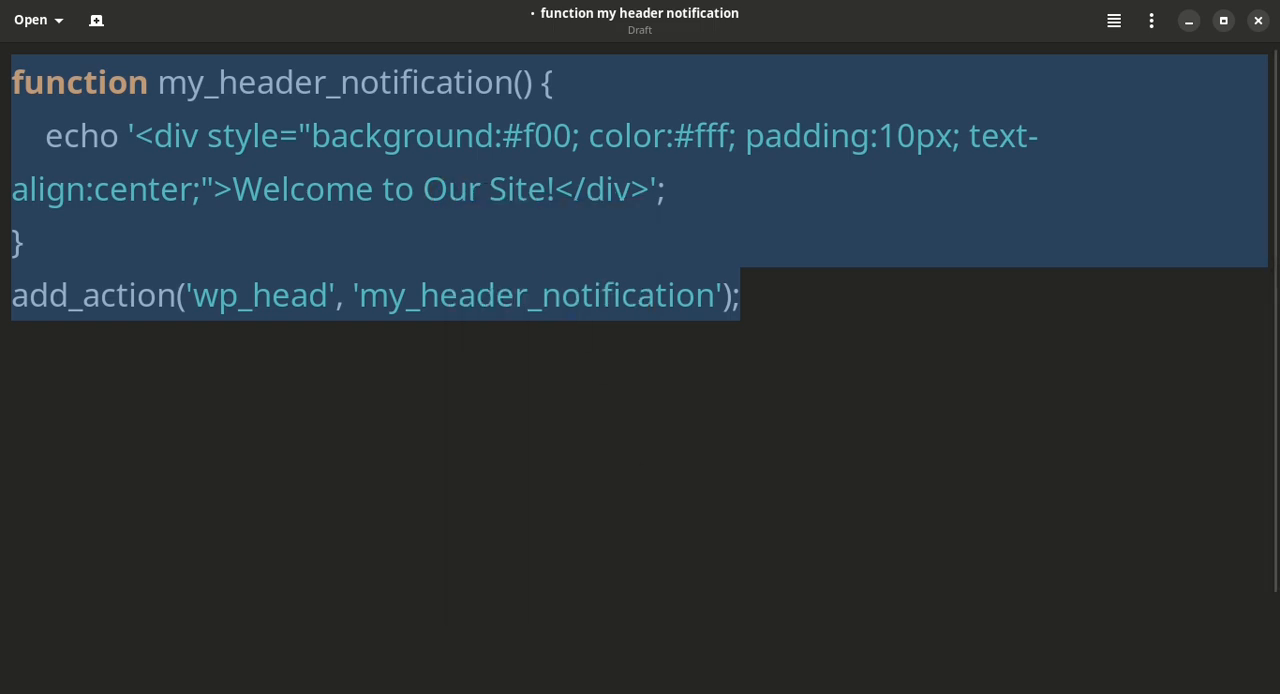
pyautogui.hotkey('alt', 'Tab')
# Open the child theme's functions.php in Appearance > Theme File Editor
pyautogui.click(792, 20)
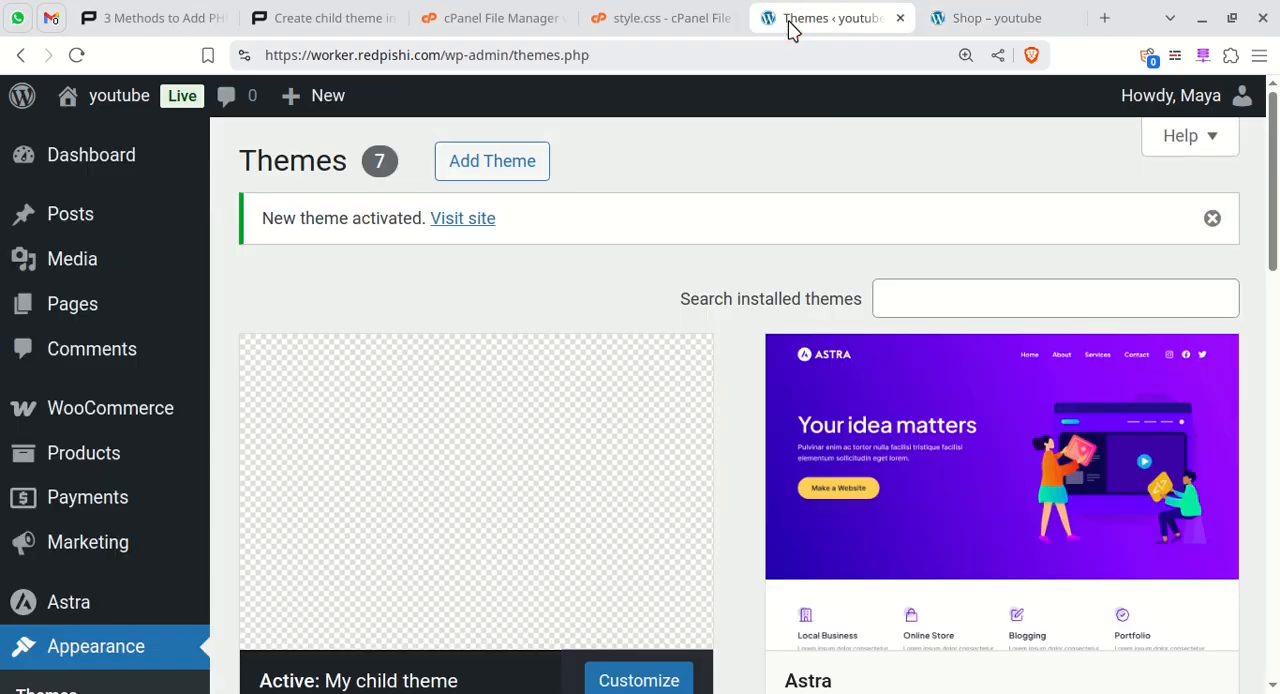
pyautogui.scroll(-3, 836, 193)
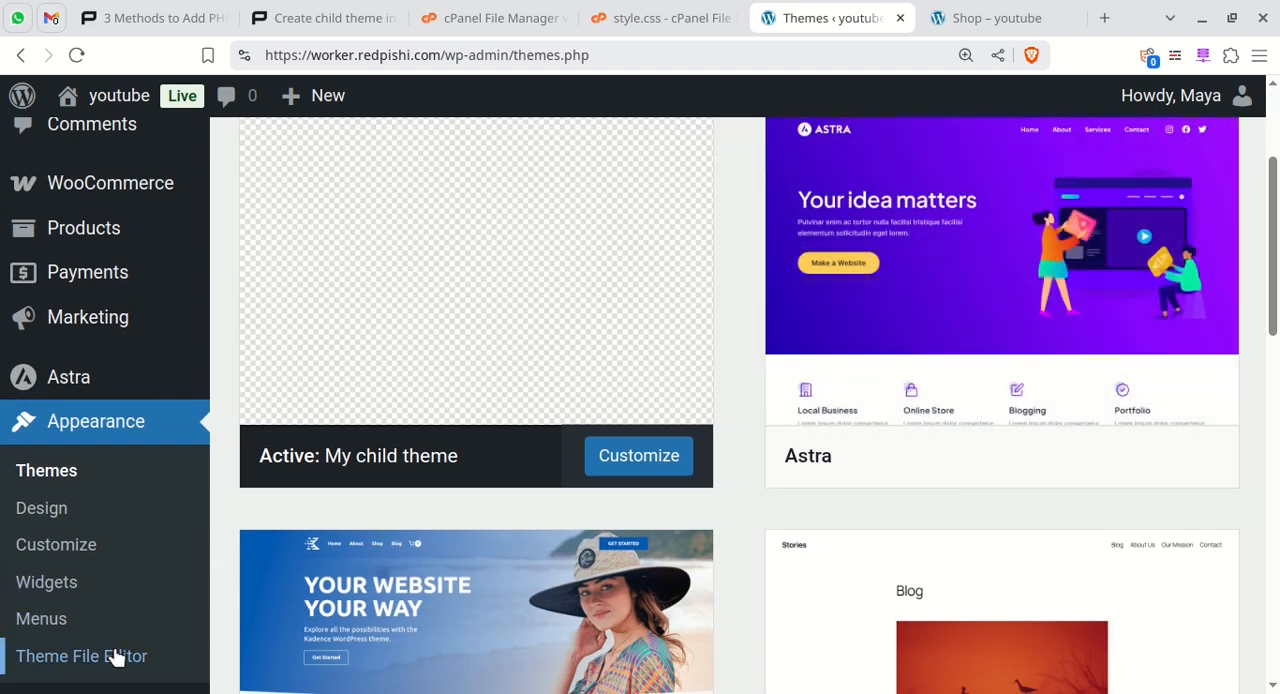
pyautogui.click(112, 658)
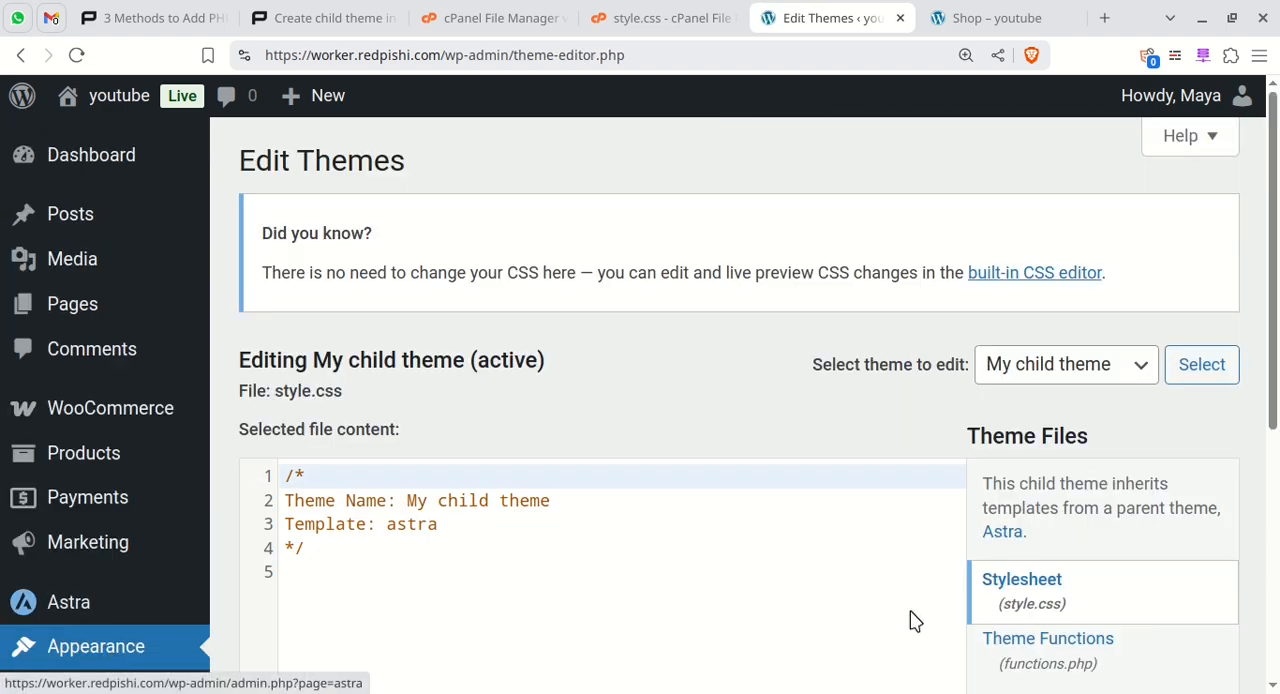
pyautogui.scroll(-2, 640, 400)
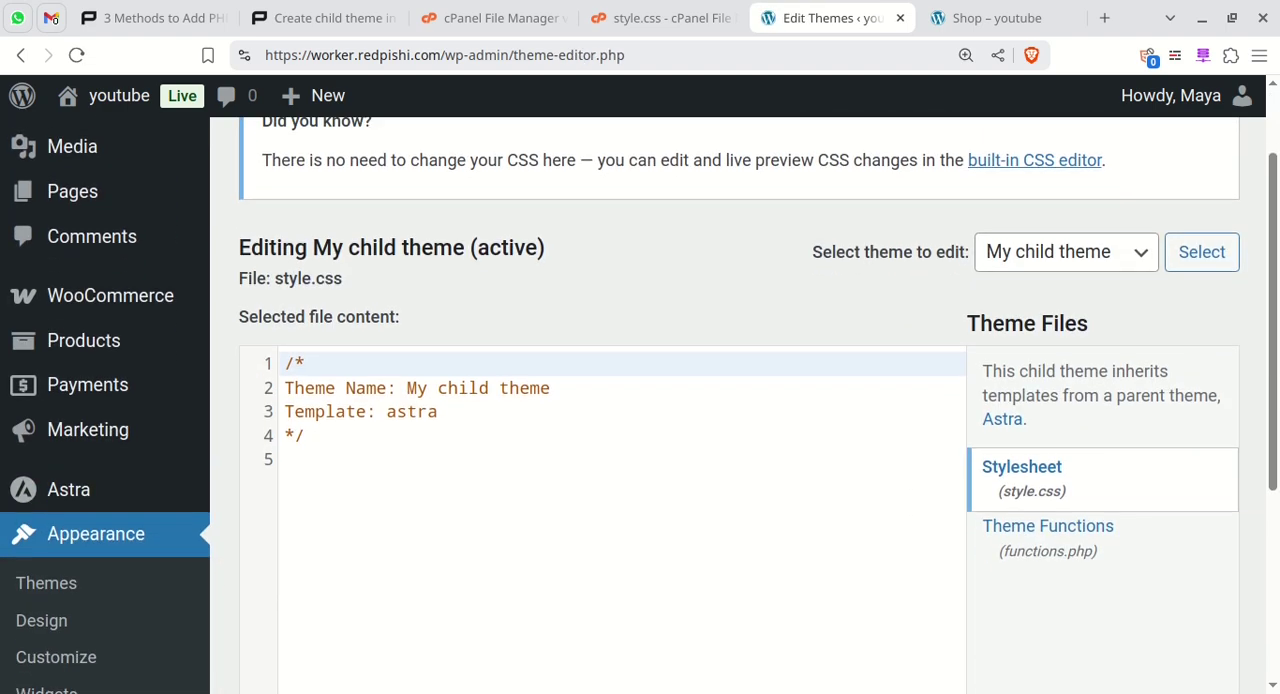
pyautogui.click(1133, 530)
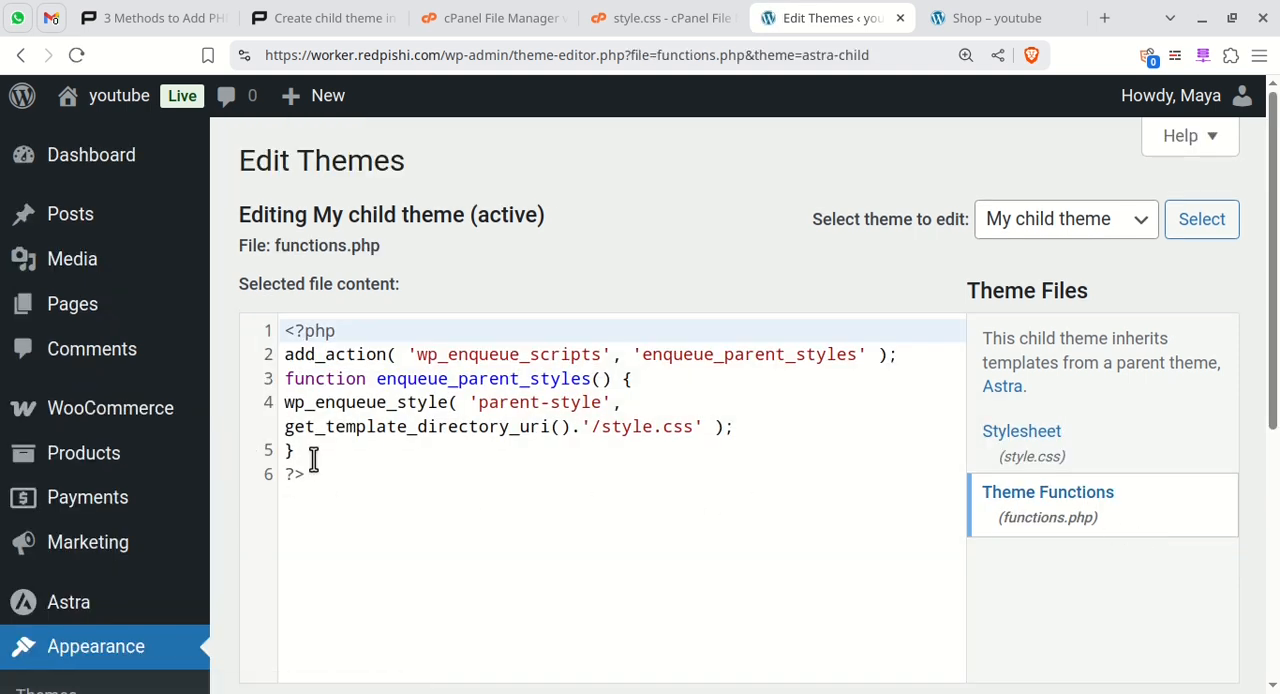
# Delete the closing ?> tag, paste the my_header_notification wp_head code, and update the file
pyautogui.moveTo(335, 477); pyautogui.dragTo(280, 483)
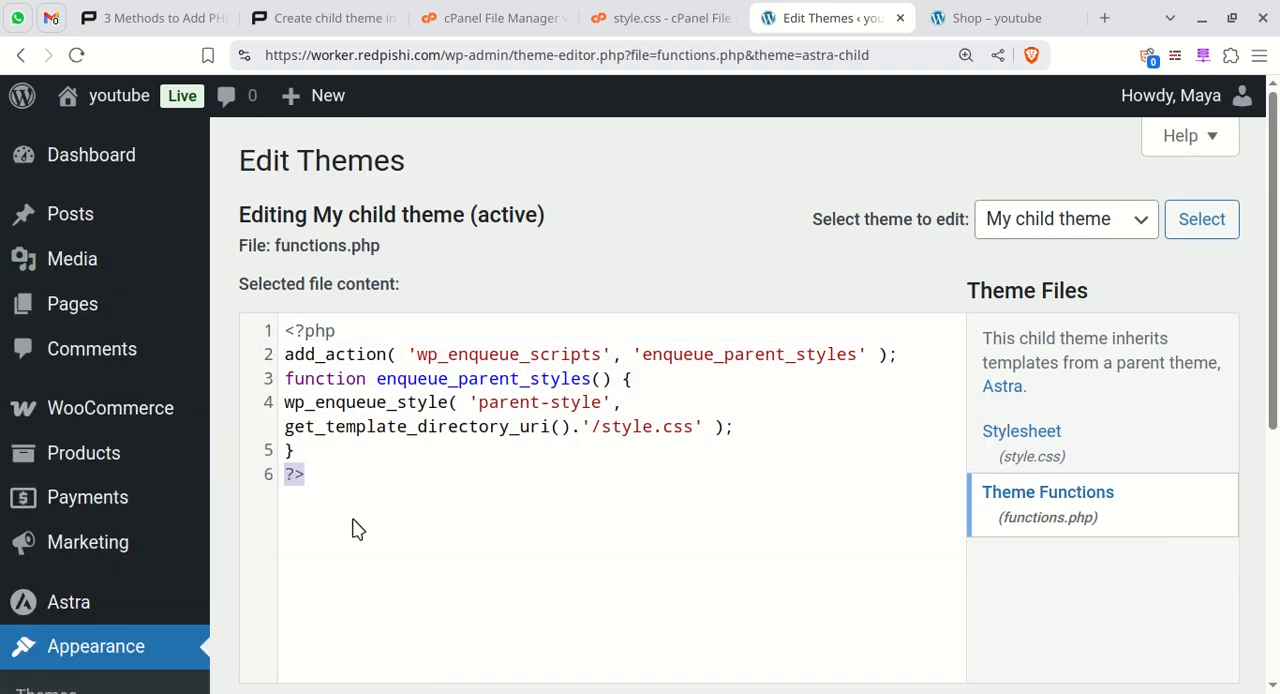
pyautogui.press('BackSpace')
pyautogui.press('Return')
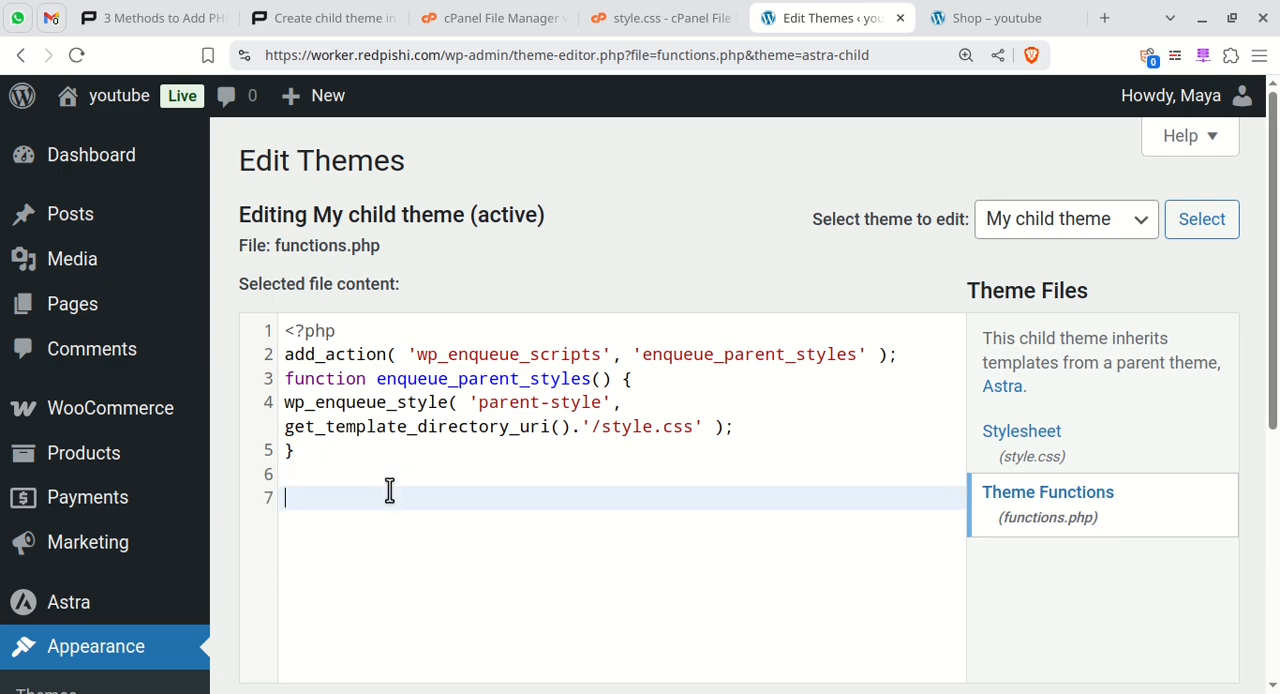
pyautogui.press('Return')
pyautogui.rightClick(317, 509)
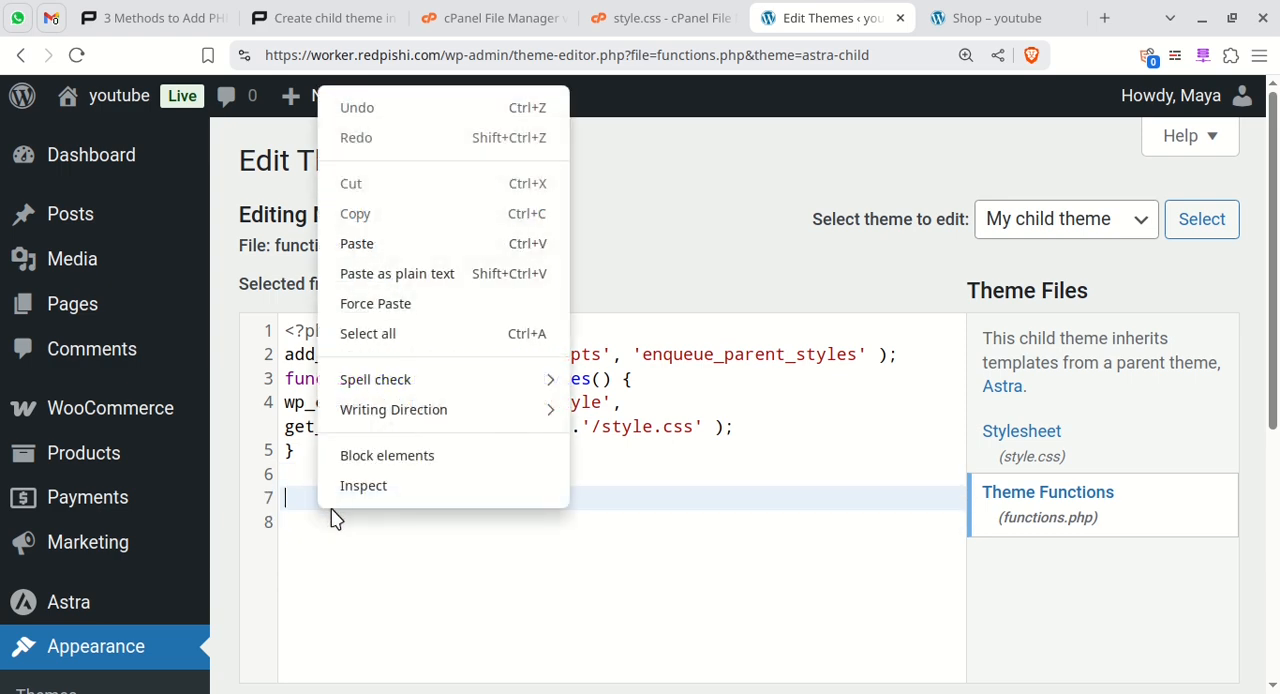
pyautogui.click(357, 243)
pyautogui.scroll(-1, 520, 320)
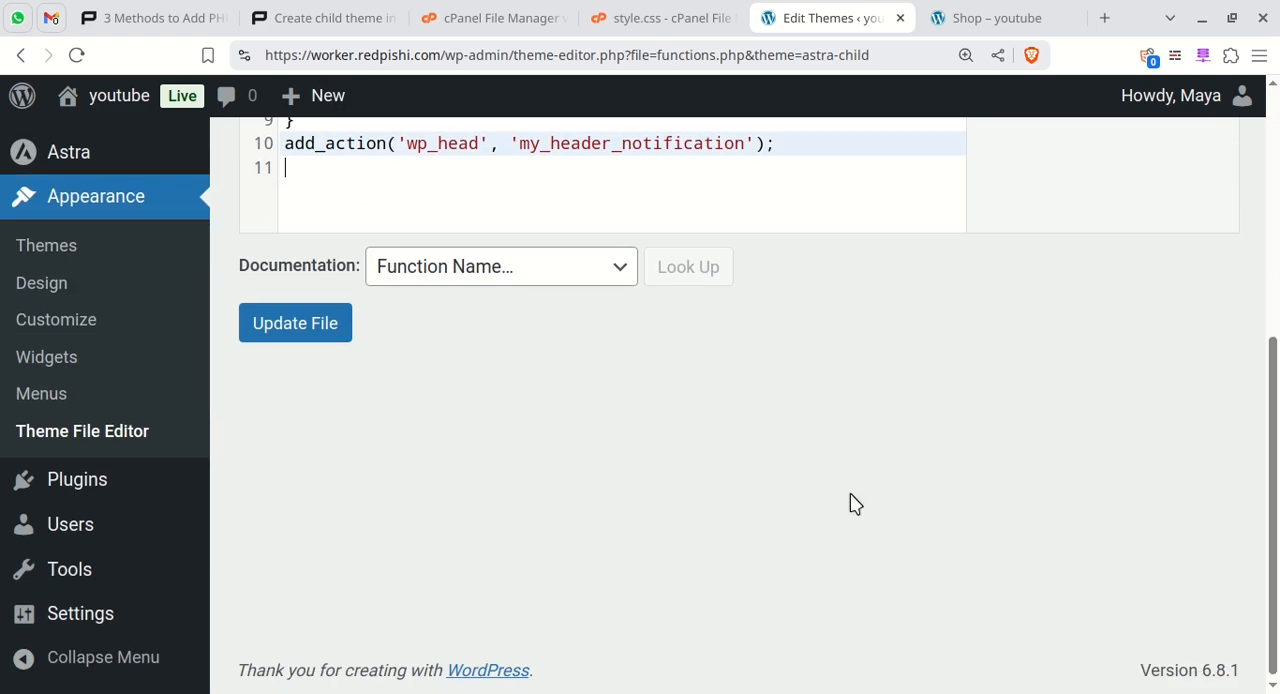
pyautogui.click(270, 323)
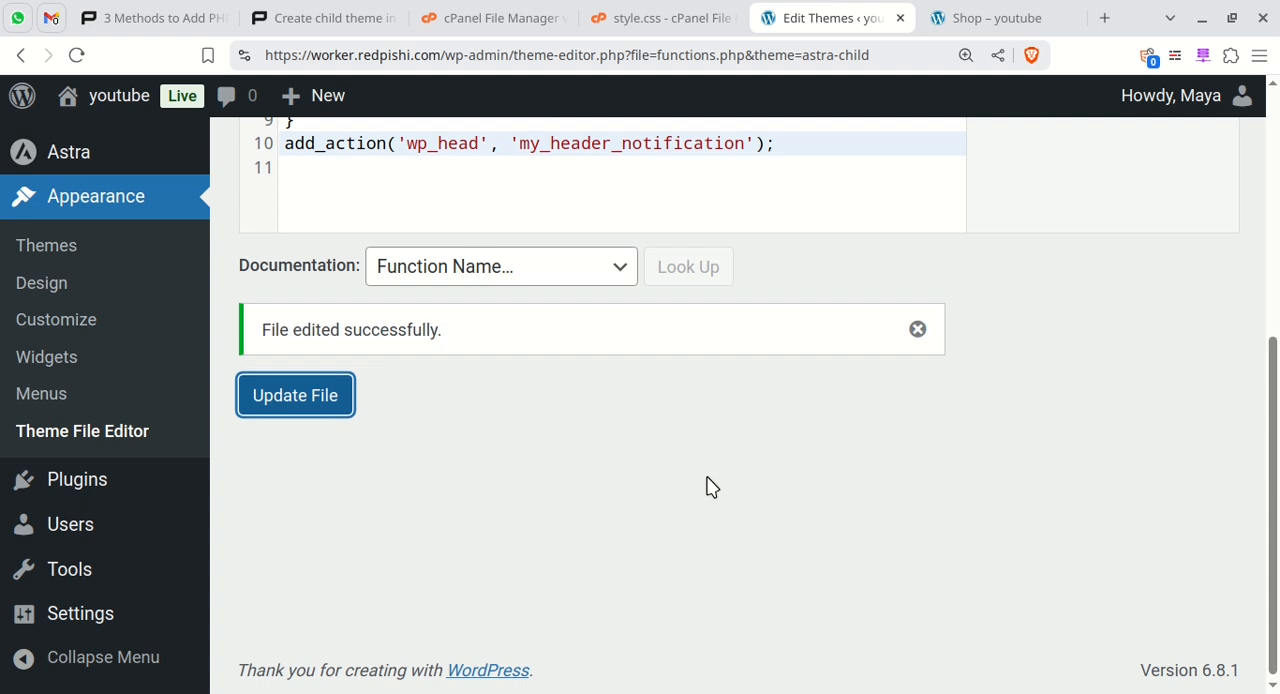
# Reload the shop page and highlight the red 'Welcome to Our Site!' banner above the header
pyautogui.click(990, 18)
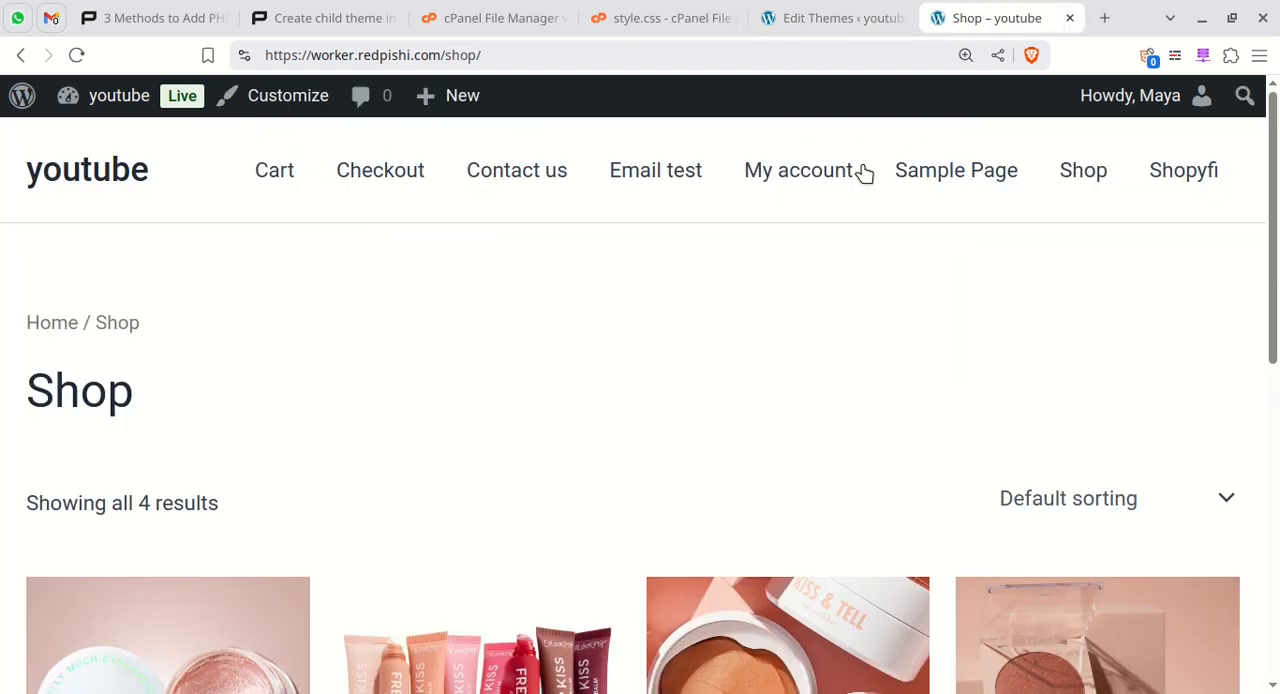
pyautogui.click(76, 55)
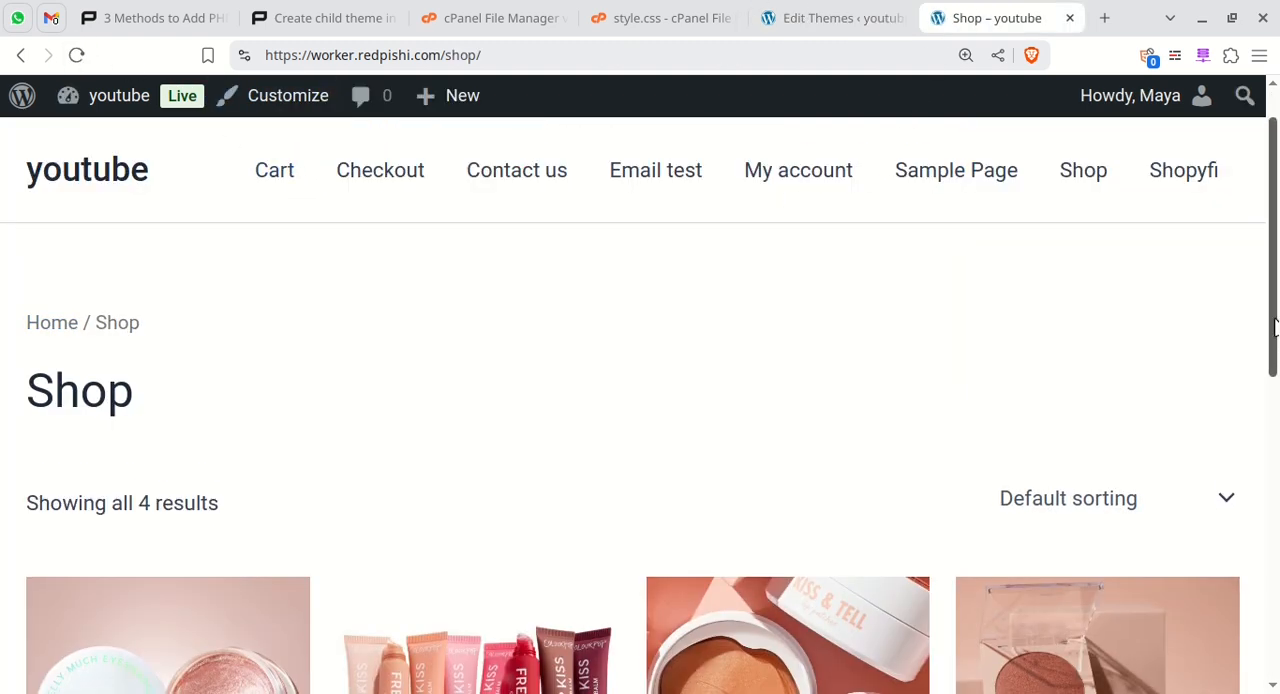
pyautogui.scroll(1, 1189, 327)
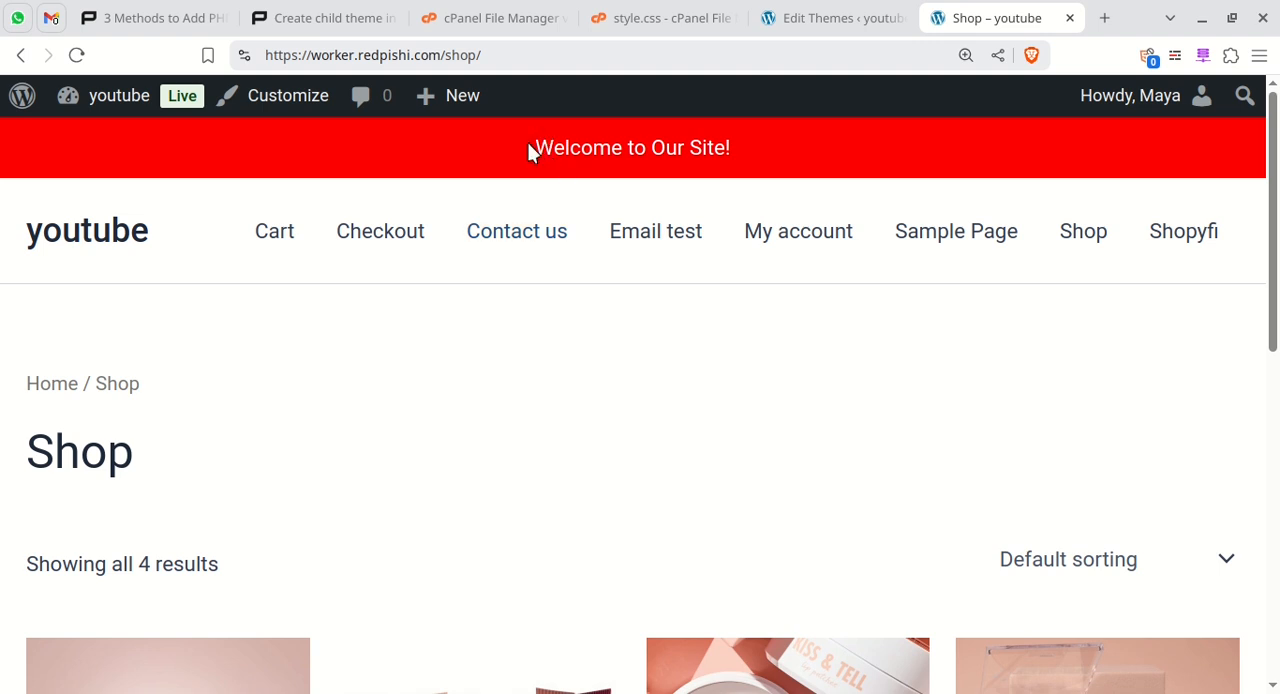
pyautogui.moveTo(533, 148); pyautogui.dragTo(662, 152)
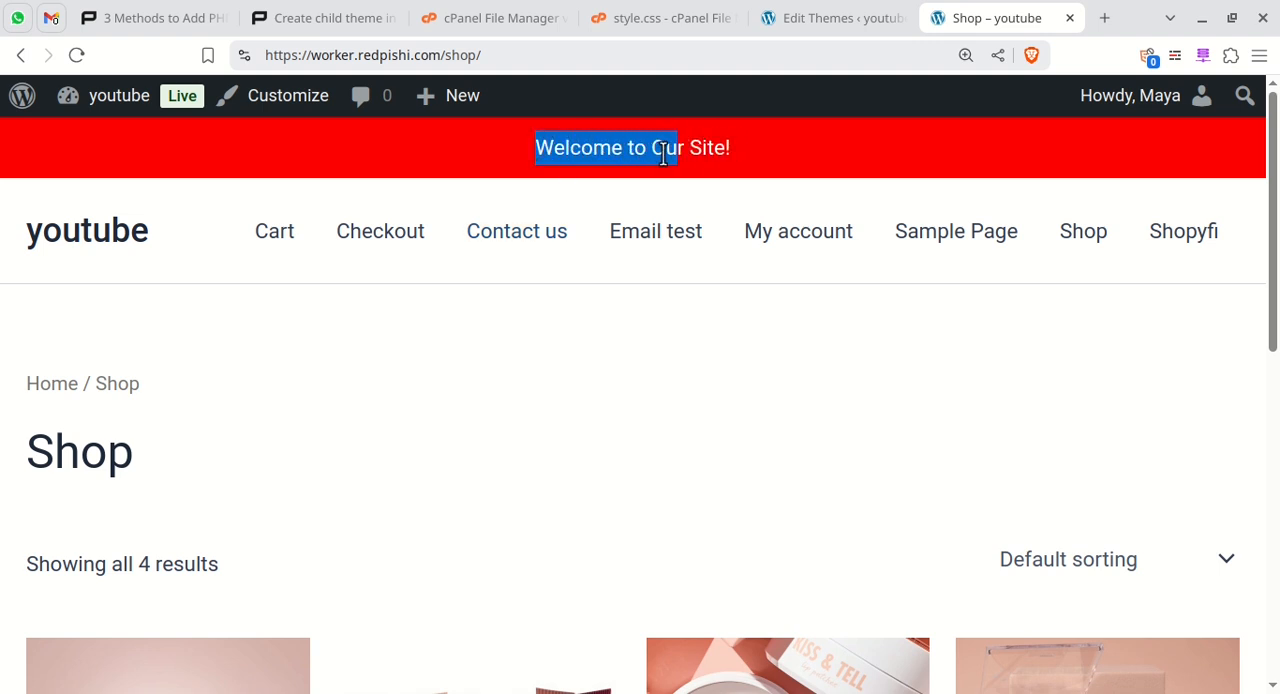
pyautogui.click(558, 399)
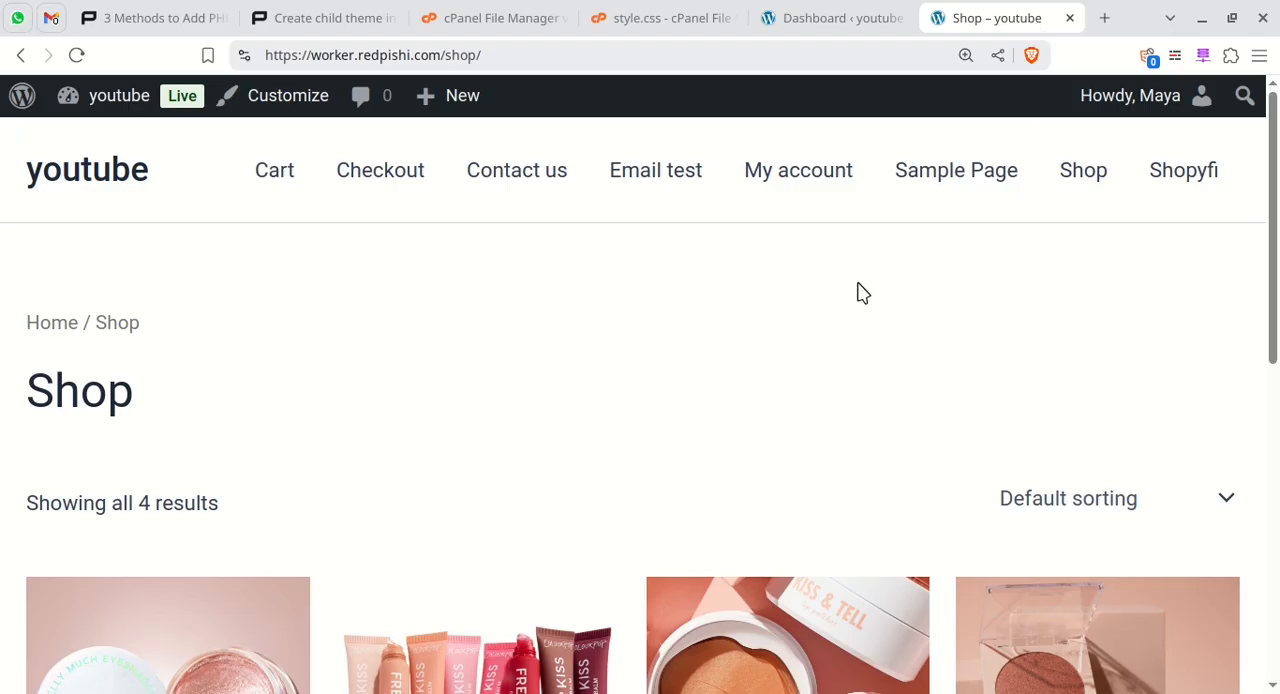
pyautogui.moveTo(1270, 205); pyautogui.dragTo(1270, 205)
# Search the plugin directory for 'code snippets' and install and activate the Code Snippets plugin
pyautogui.click(830, 18)
pyautogui.scroll(-3, 946, 357)
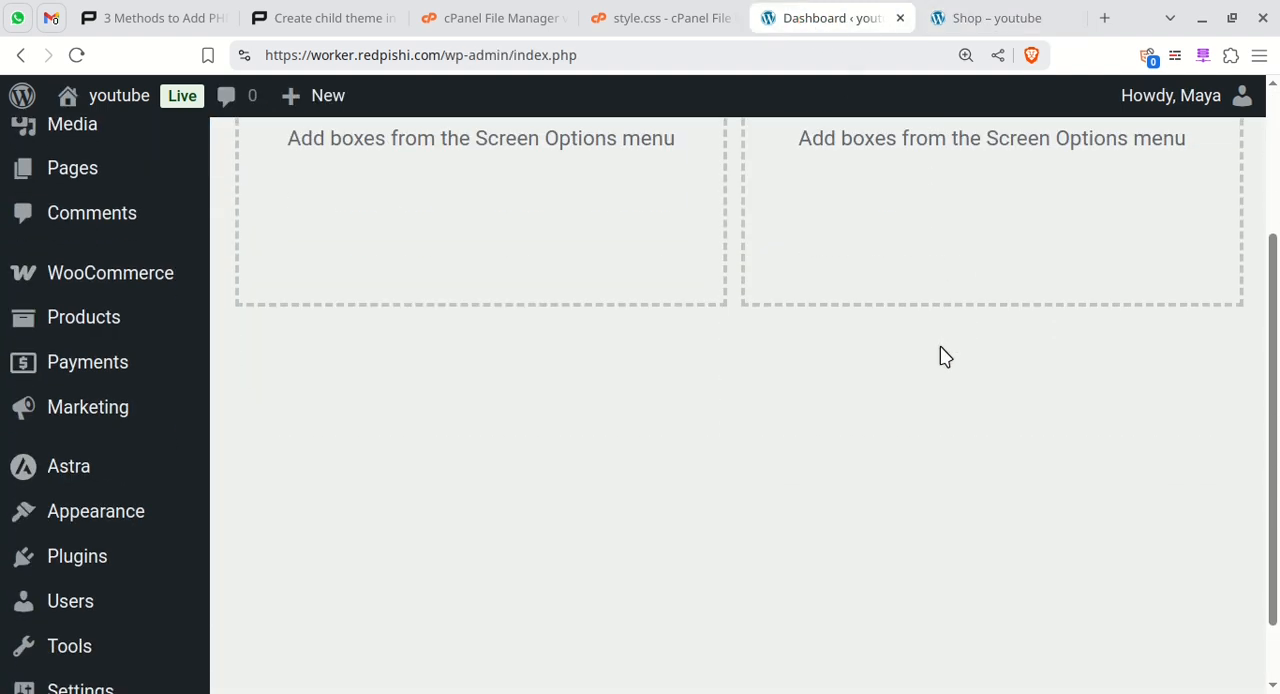
pyautogui.moveTo(77, 556)
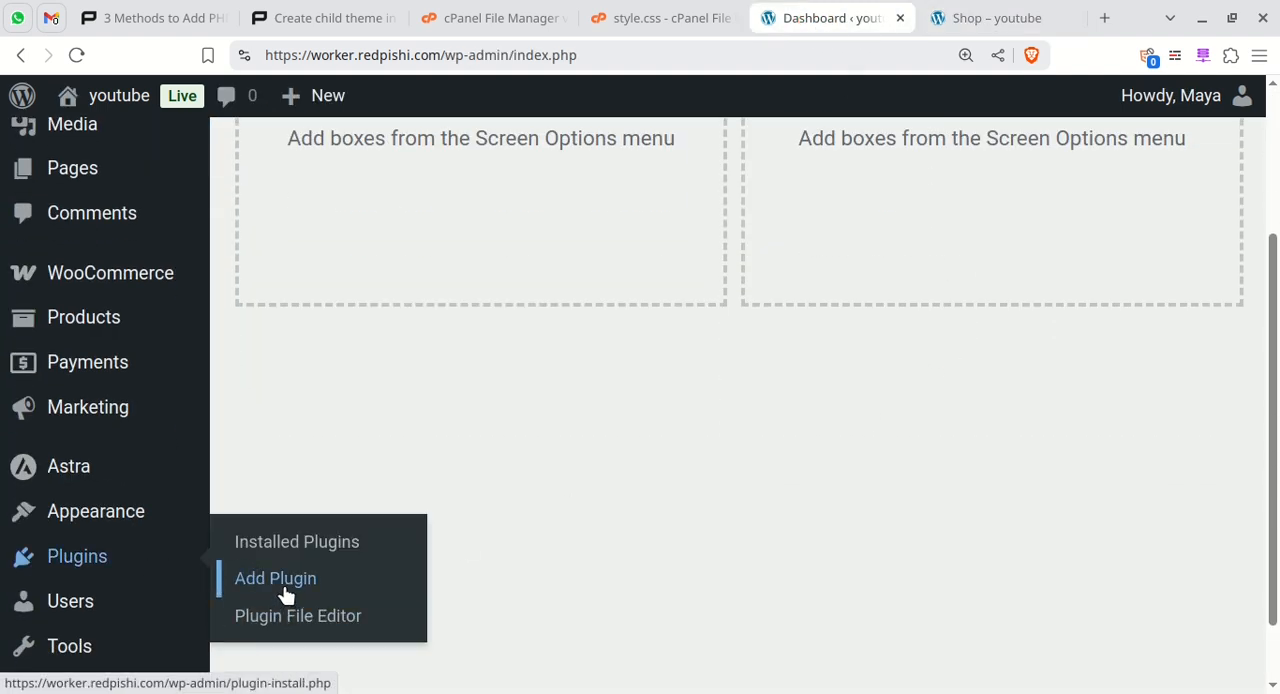
pyautogui.click(275, 578)
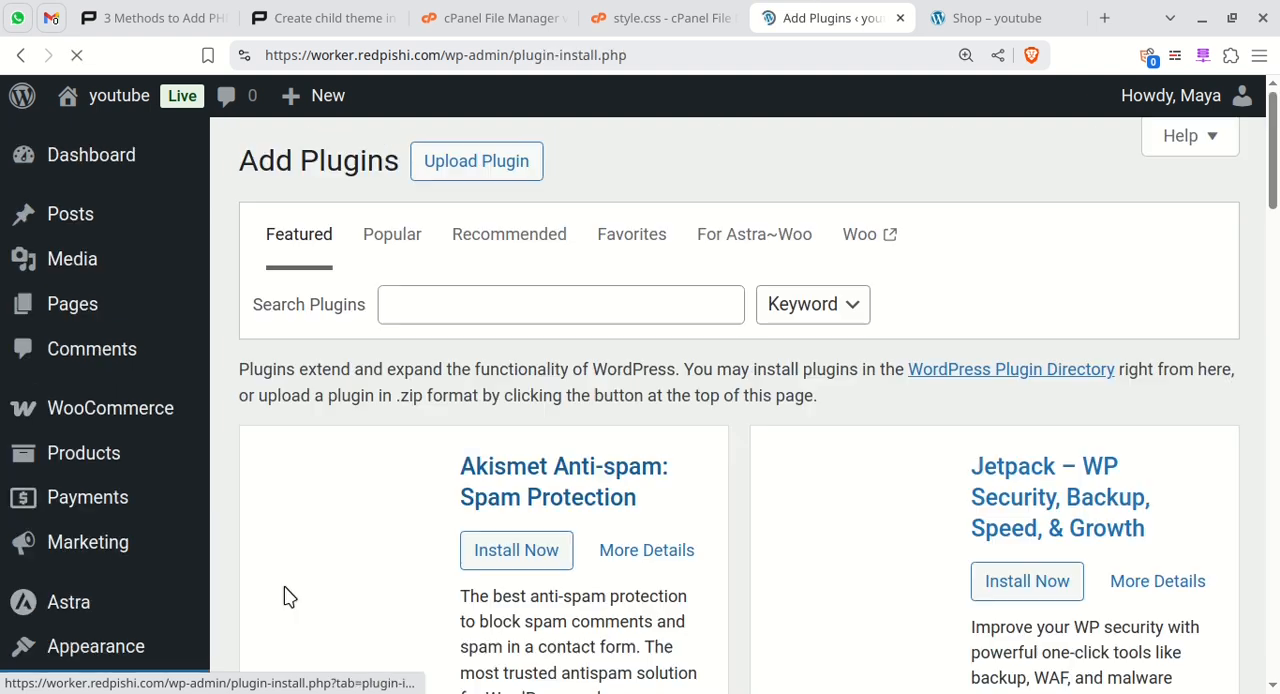
pyautogui.click(435, 304)
pyautogui.write('codewp')
pyautogui.press('BackSpace')
pyautogui.press('BackSpace')
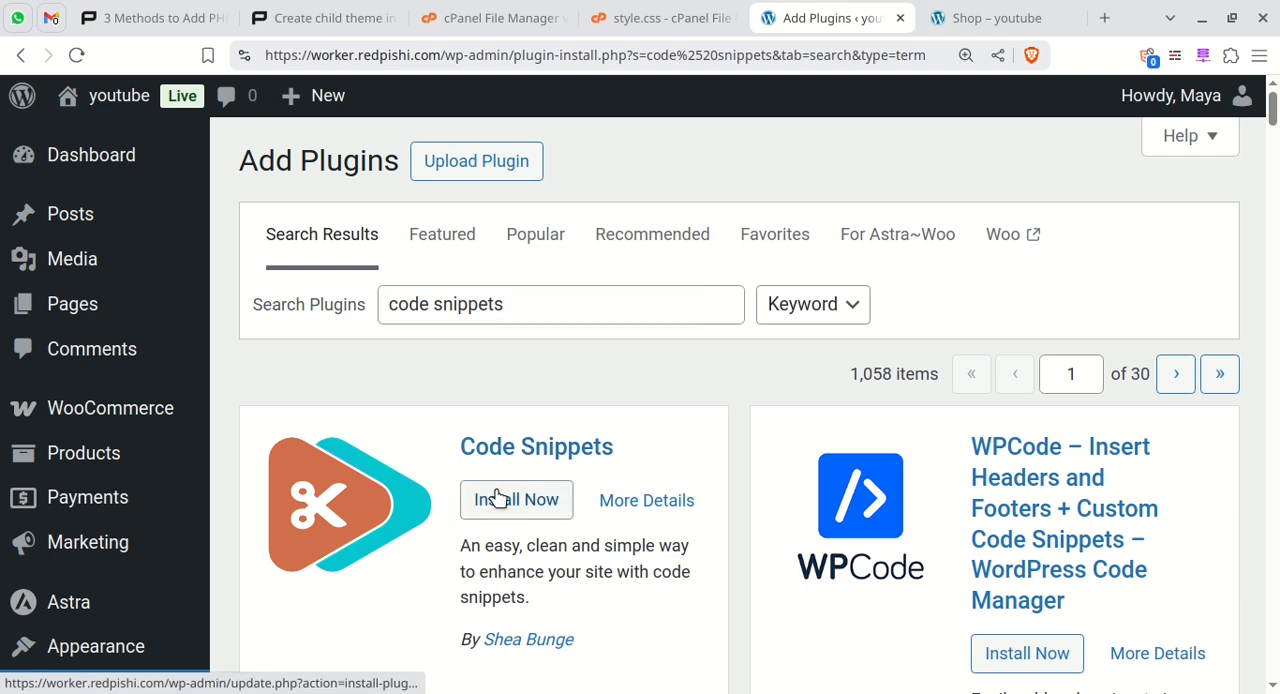
pyautogui.click(516, 499)
pyautogui.scroll(-1, 556, 544)
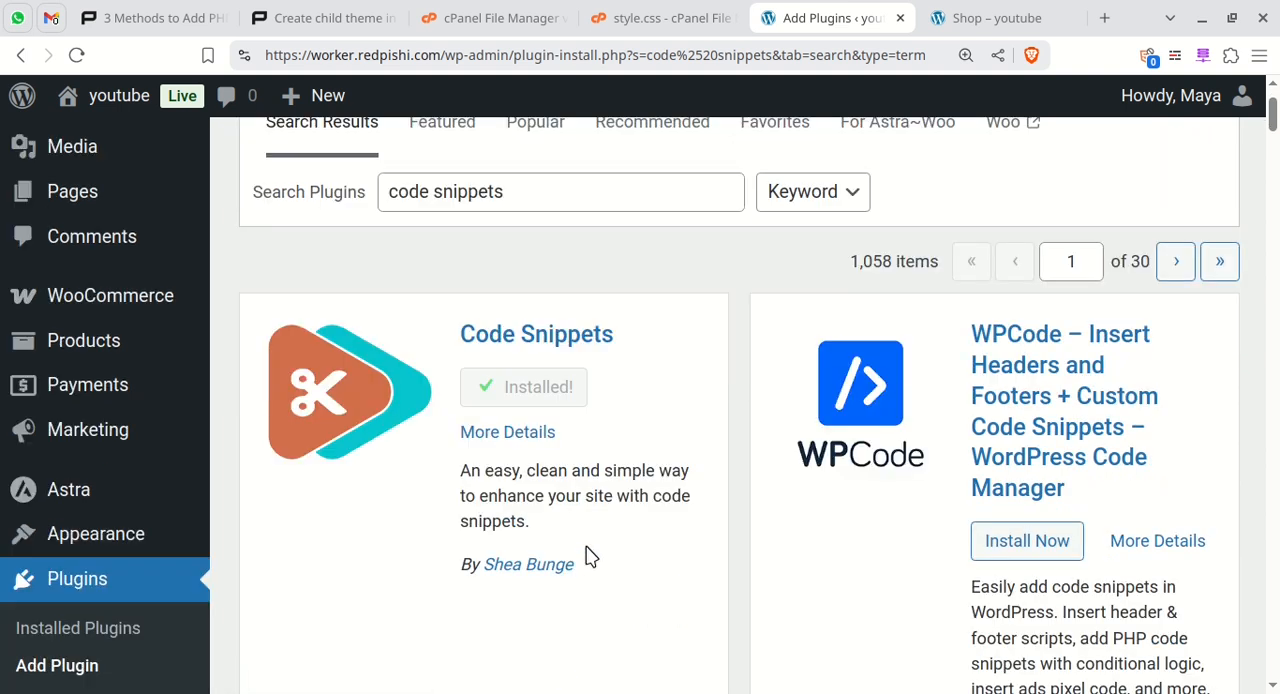
pyautogui.click(487, 387)
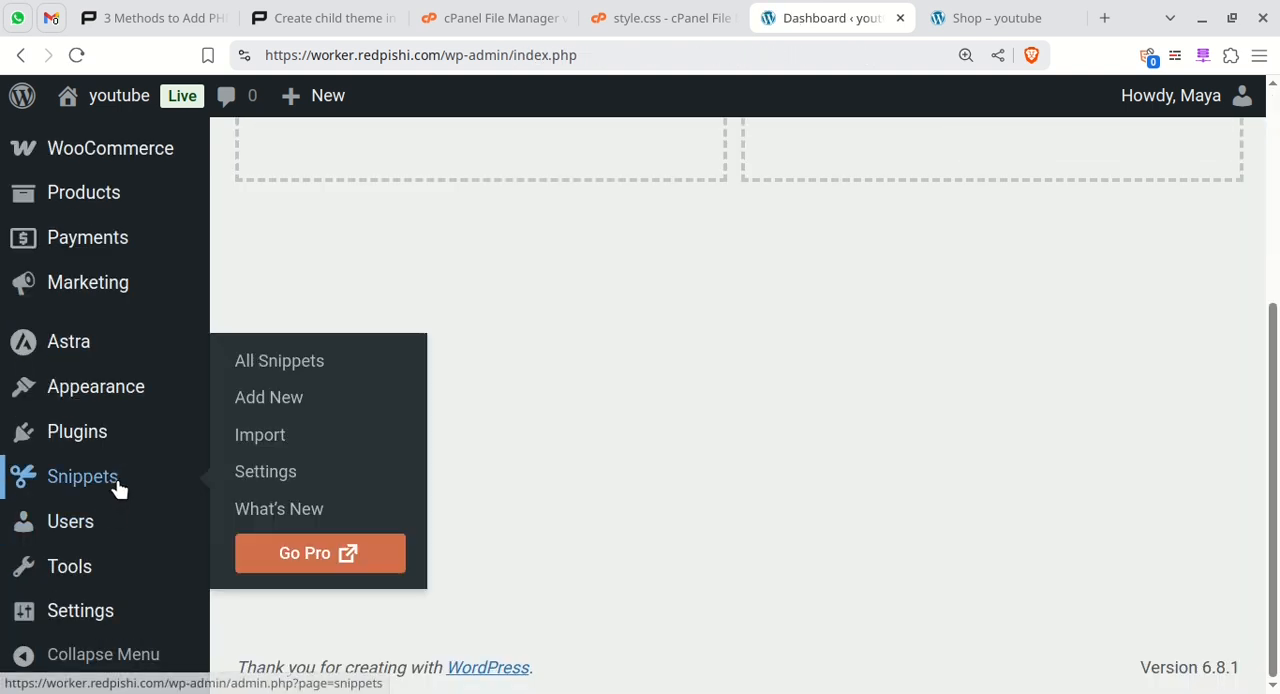
# Start a new snippet and fill its code with the notification PHP copied from the text editor
pyautogui.click(269, 397)
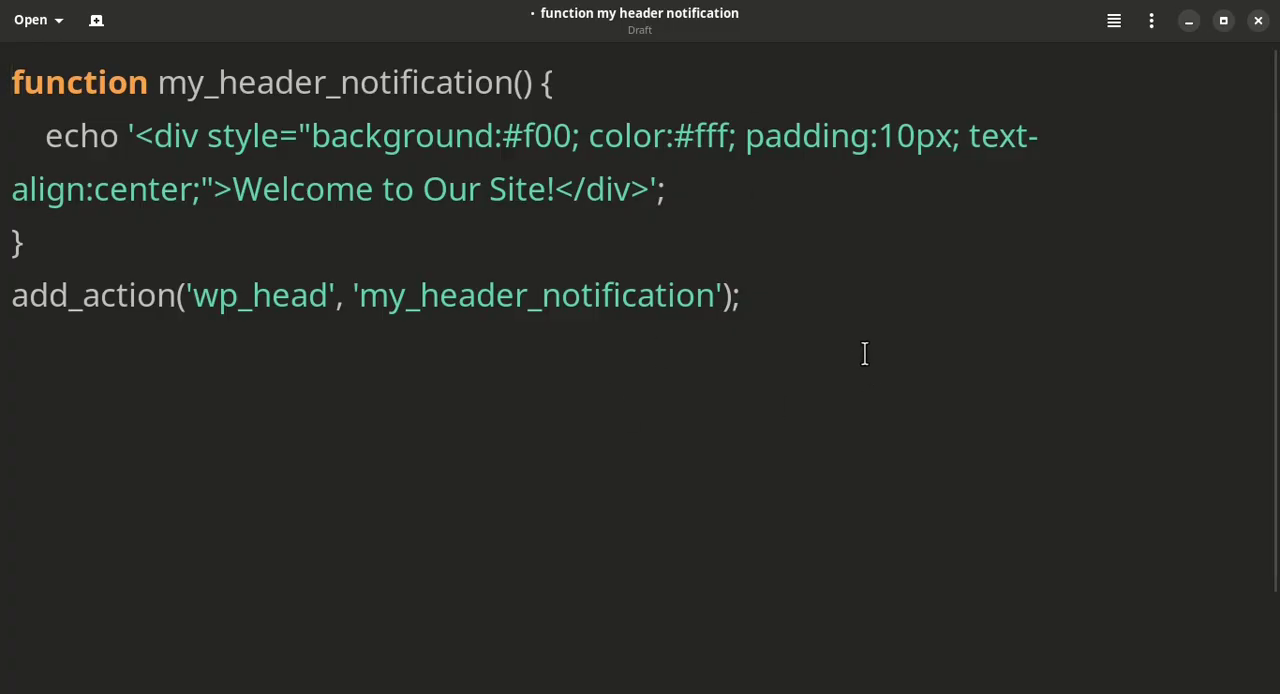
pyautogui.moveTo(745, 296); pyautogui.dragTo(2, 82)
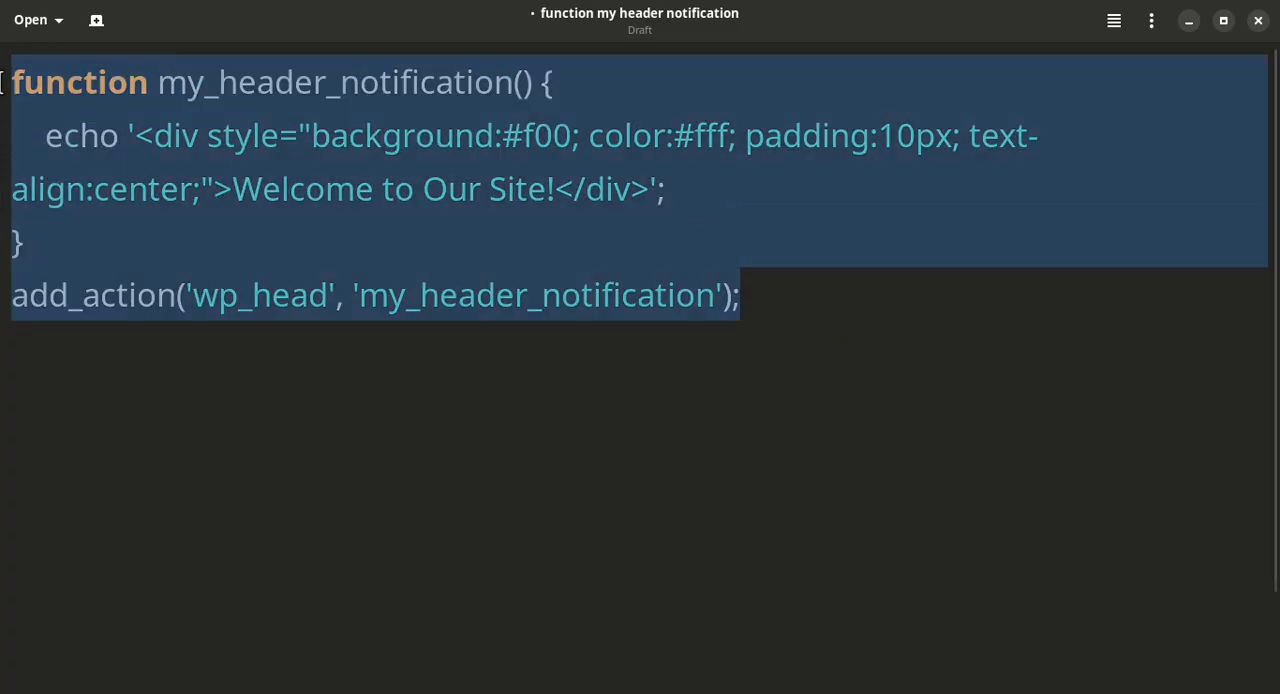
pyautogui.rightClick(281, 166)
pyautogui.click(318, 217)
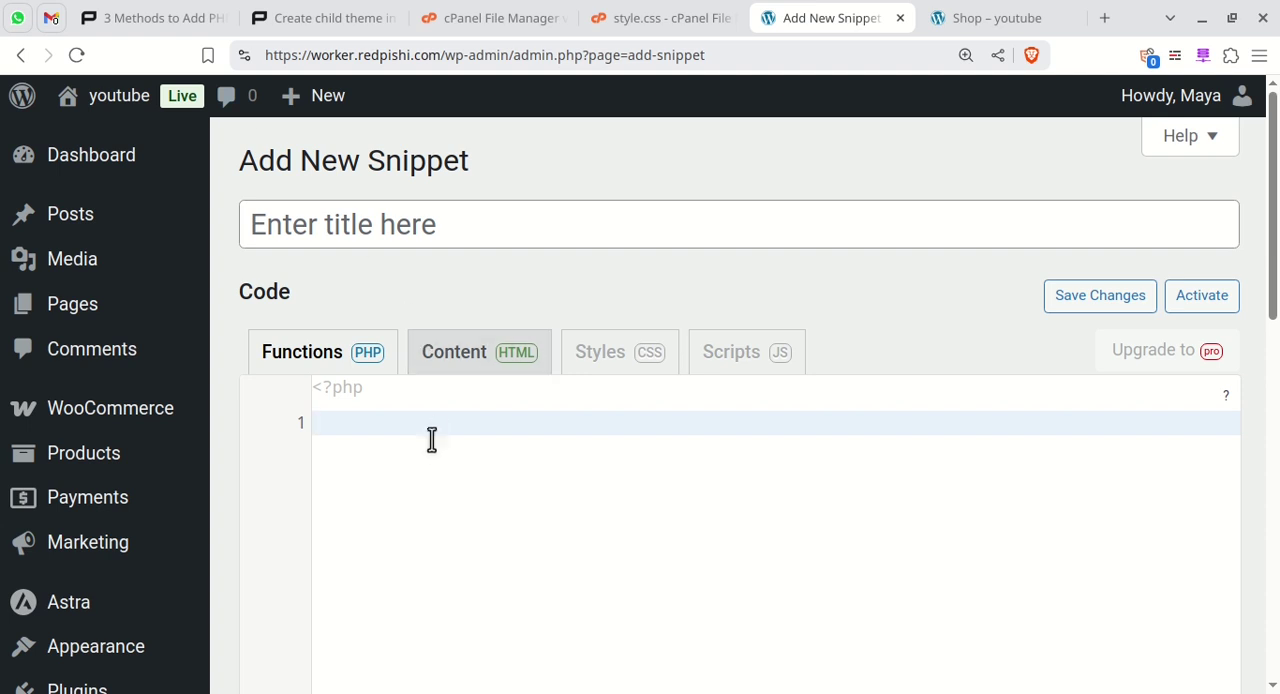
pyautogui.rightClick(428, 440)
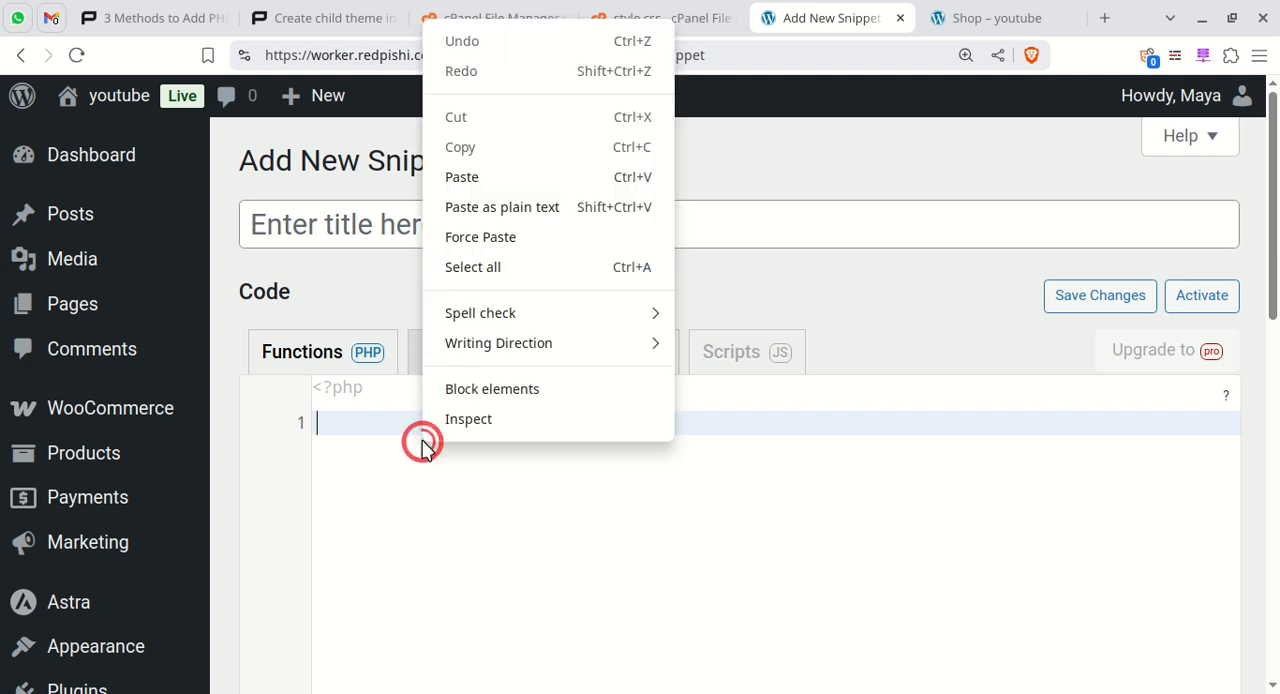
pyautogui.click(461, 177)
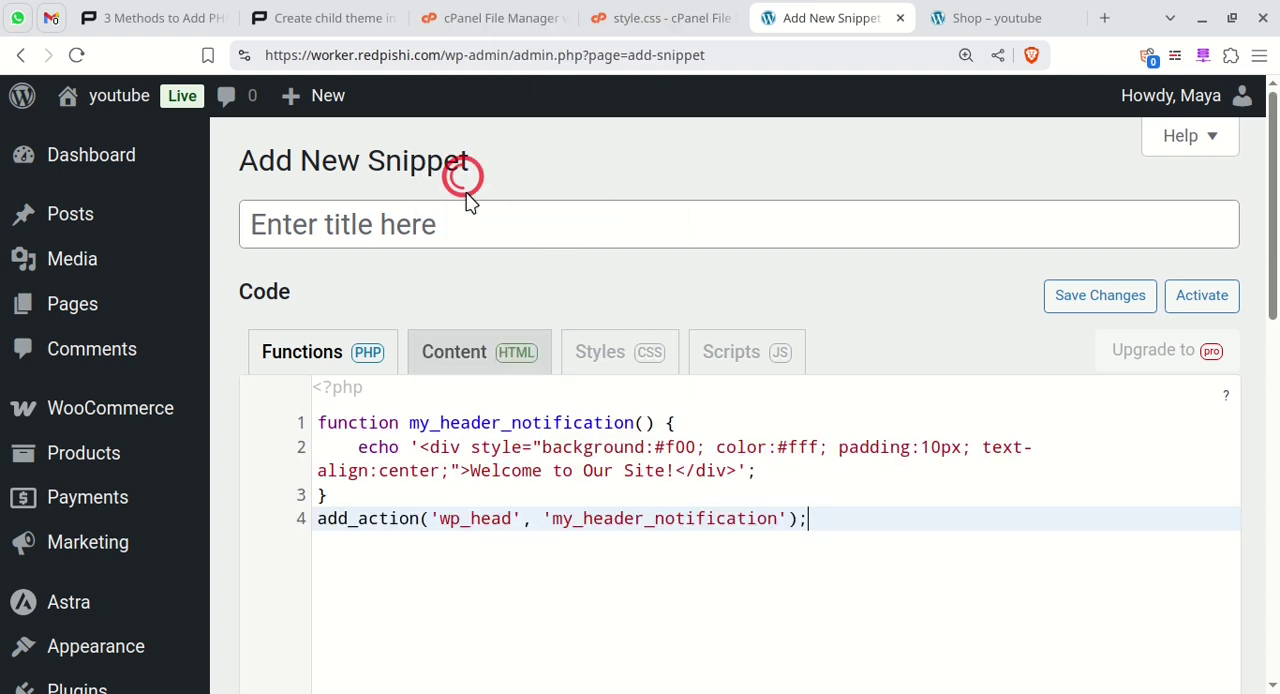
pyautogui.click(347, 228)
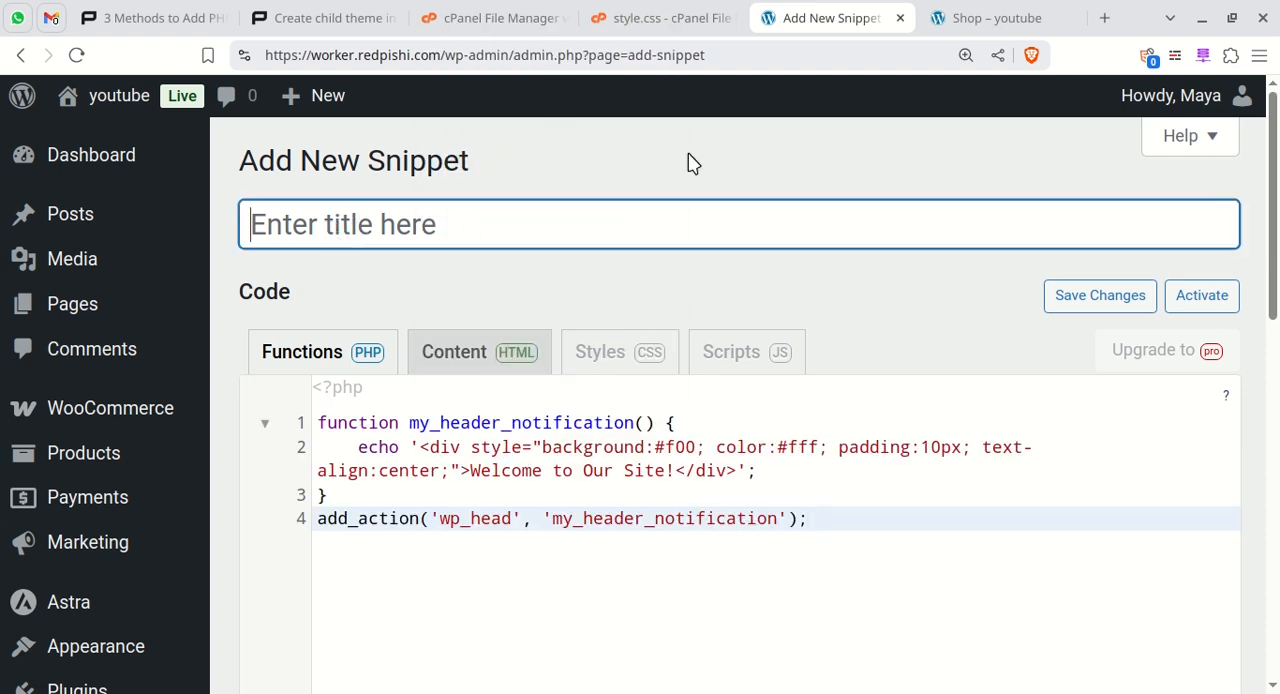
pyautogui.write('my hea')
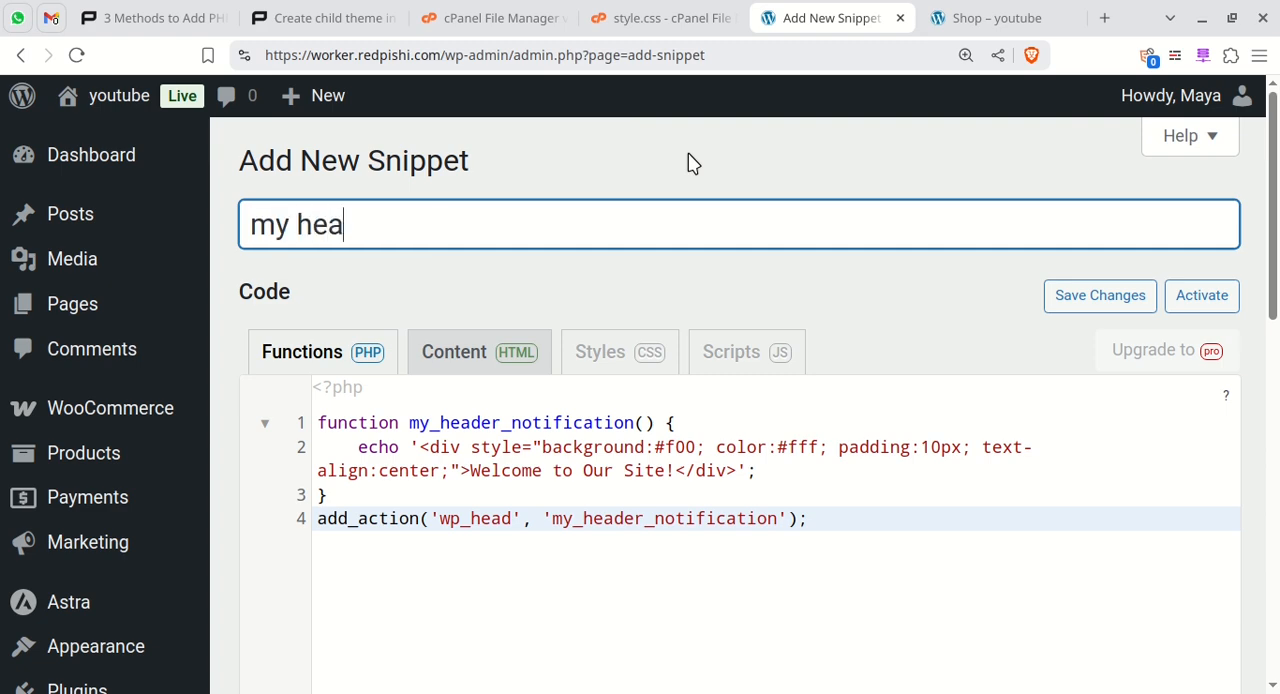
pyautogui.write('der notif')
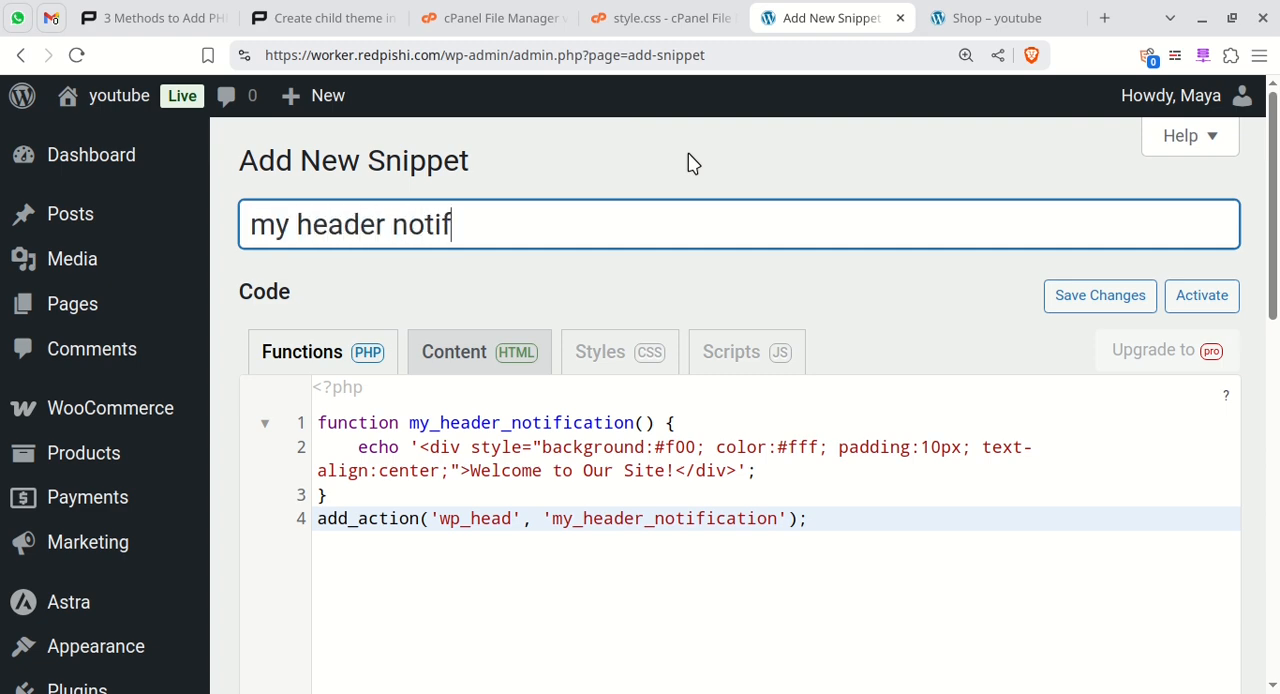
pyautogui.write('ication')
pyautogui.scroll(-10, 693, 162)
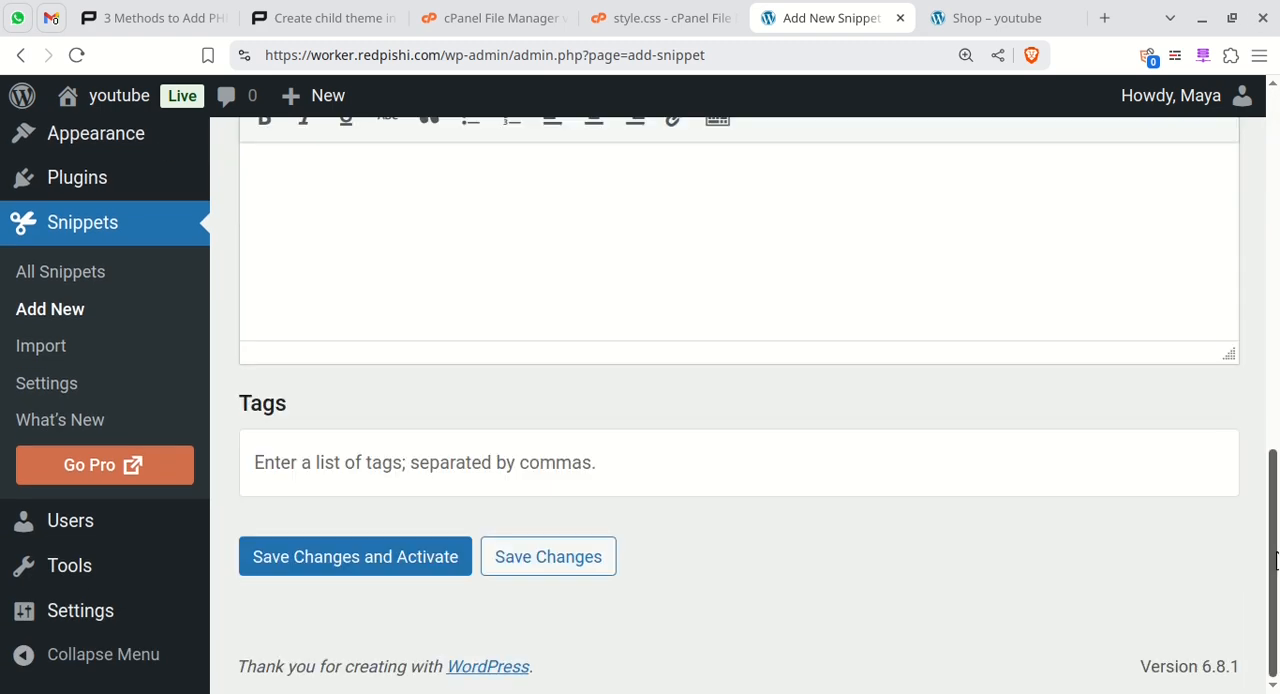
# Save and activate the snippet, then reload the shop page to see the red 'Welcome to Our Site!' banner
pyautogui.click(338, 556)
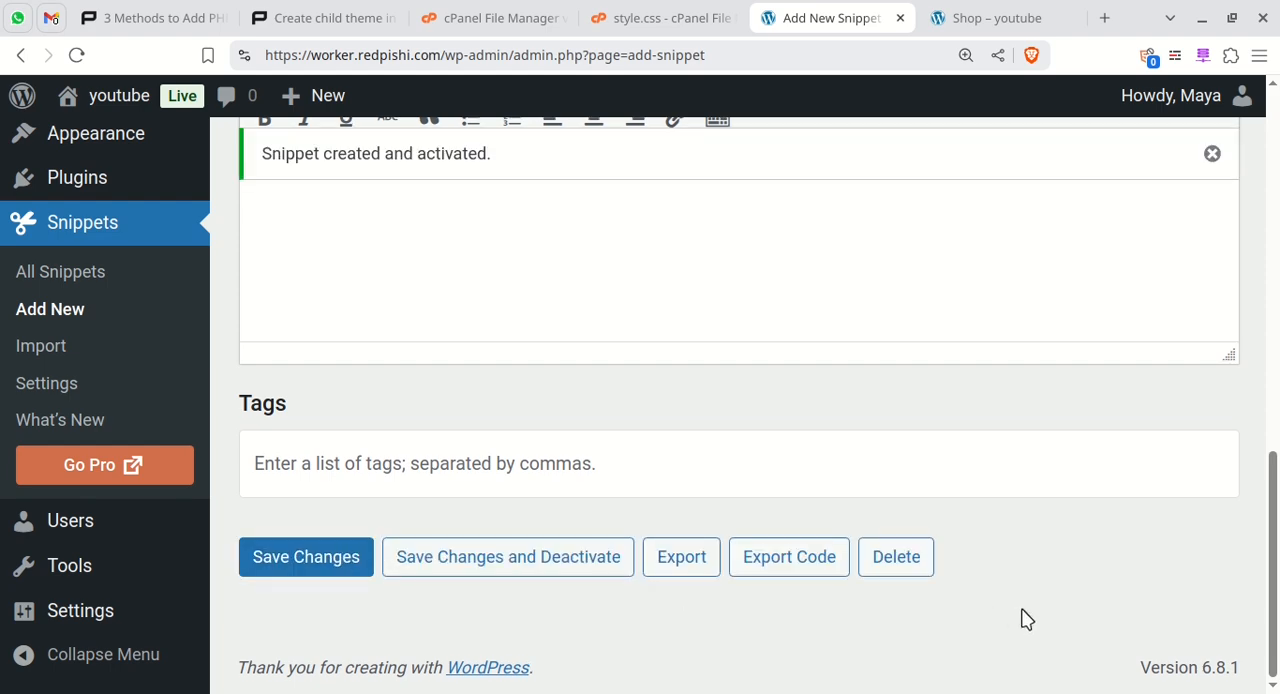
pyautogui.scroll(10, 1027, 619)
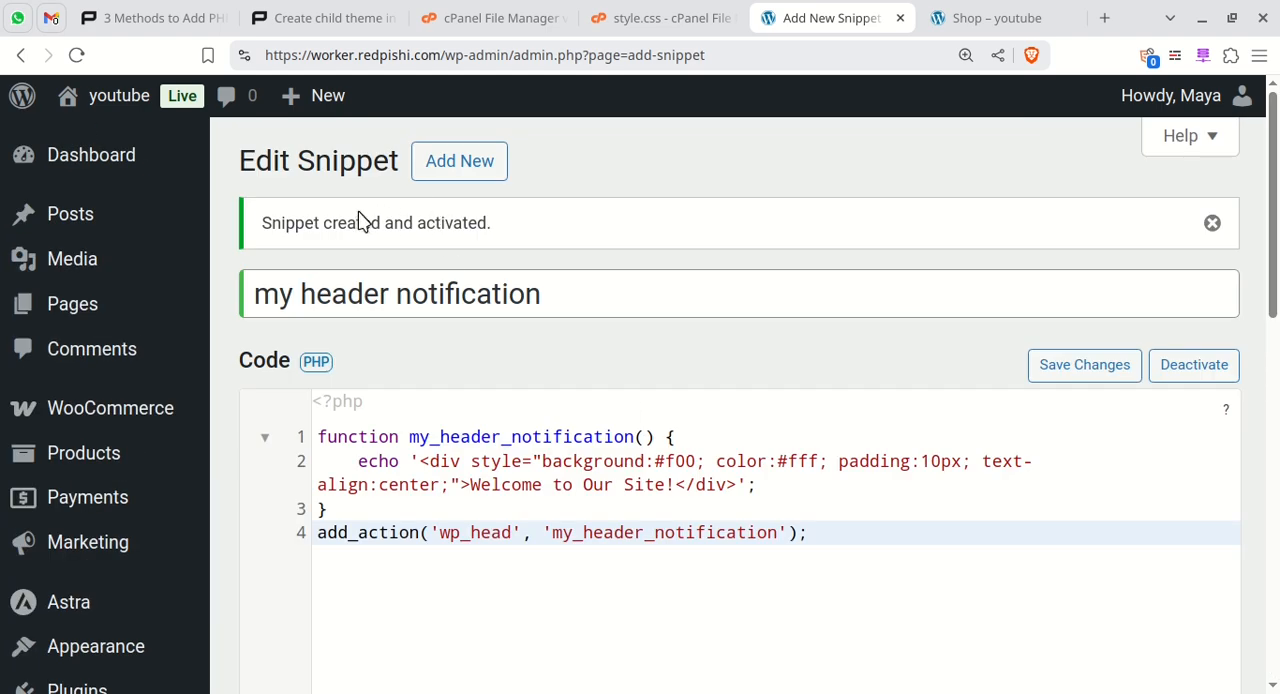
pyautogui.click(996, 18)
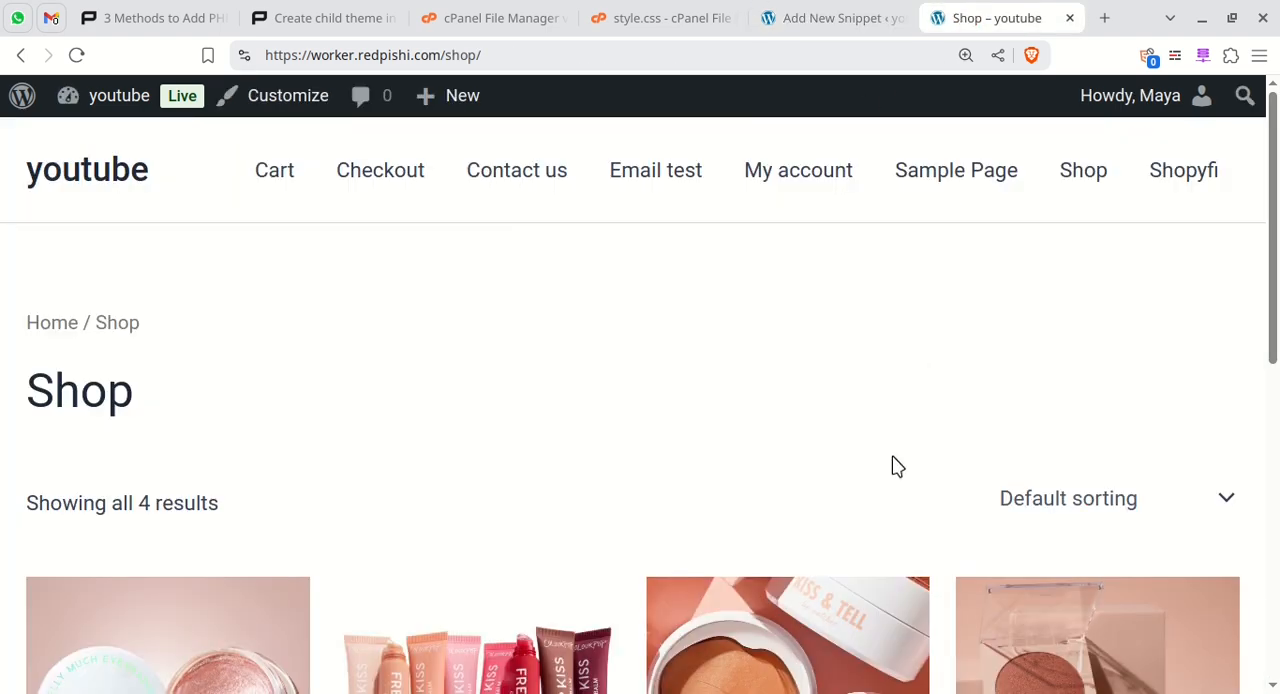
pyautogui.click(76, 55)
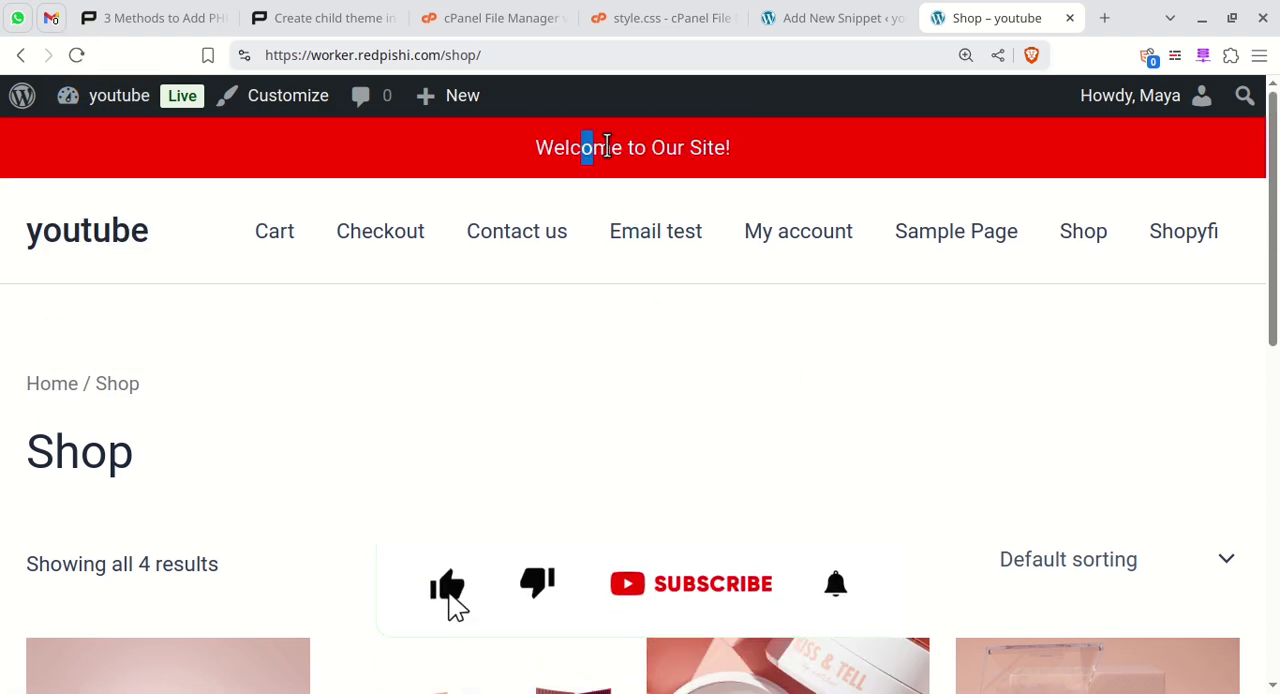
pyautogui.moveTo(600, 147); pyautogui.dragTo(700, 147)
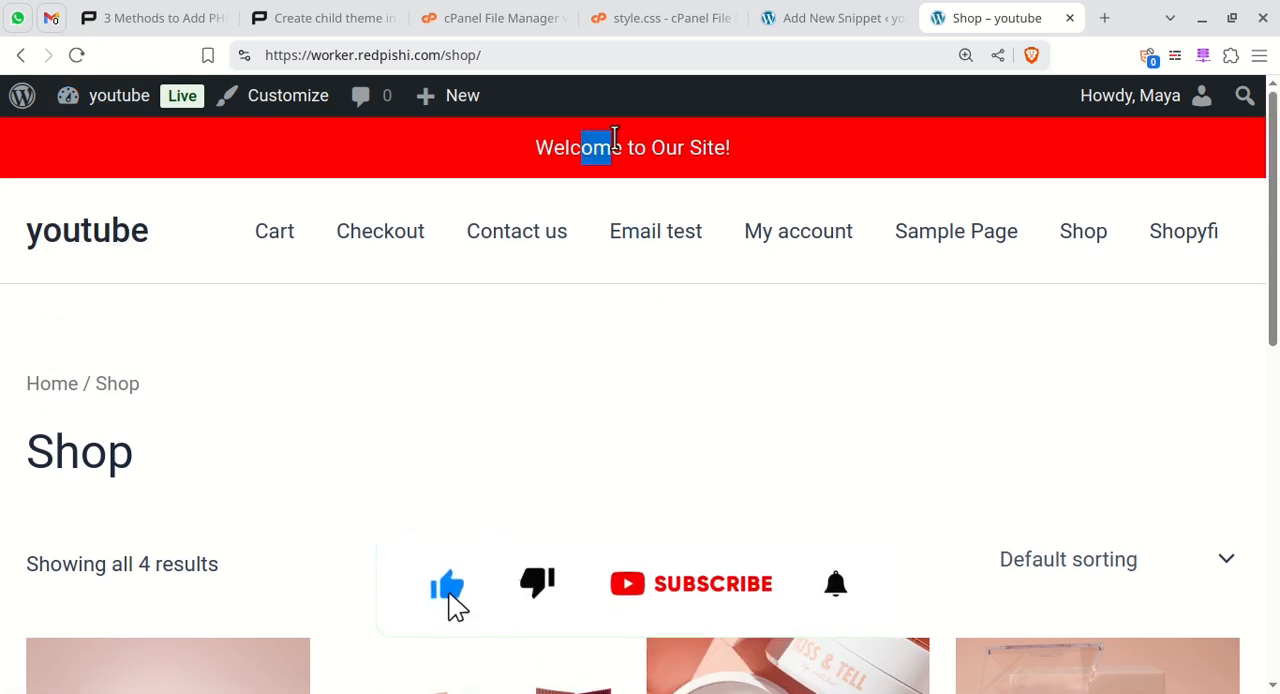
pyautogui.click(800, 400)
pyautogui.scroll(-1, 800, 400)
pyautogui.scroll(-3, 1122, 456)
pyautogui.scroll(5, 1122, 456)
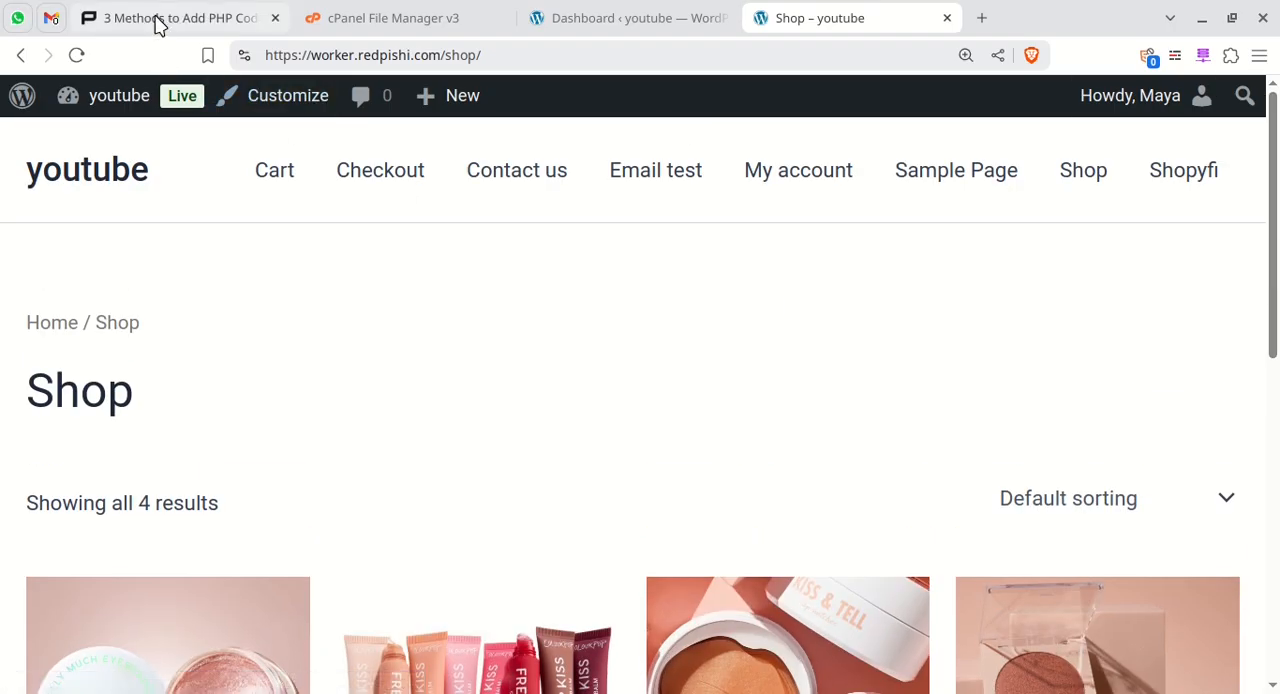
# Copy the folder name 'my-plugin' from the tutorial's custom plugin Method 2 steps
pyautogui.click(155, 18)
pyautogui.moveTo(252, 158); pyautogui.dragTo(370, 158)
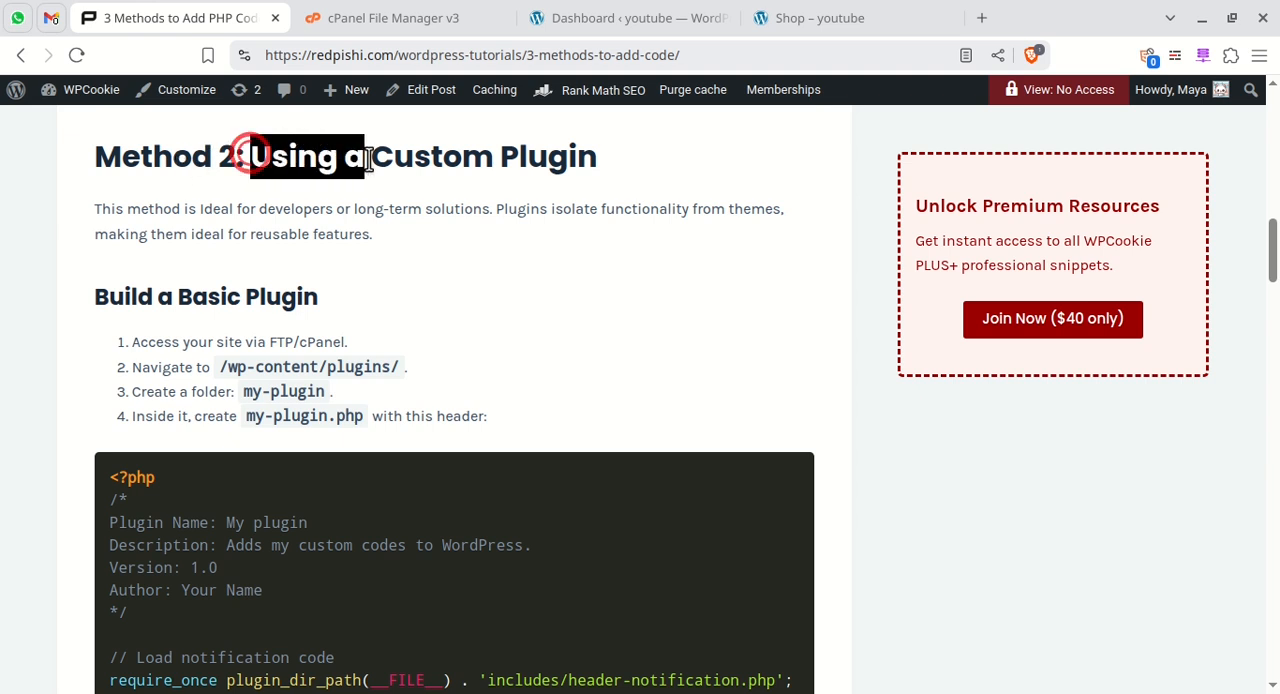
pyautogui.click(600, 238)
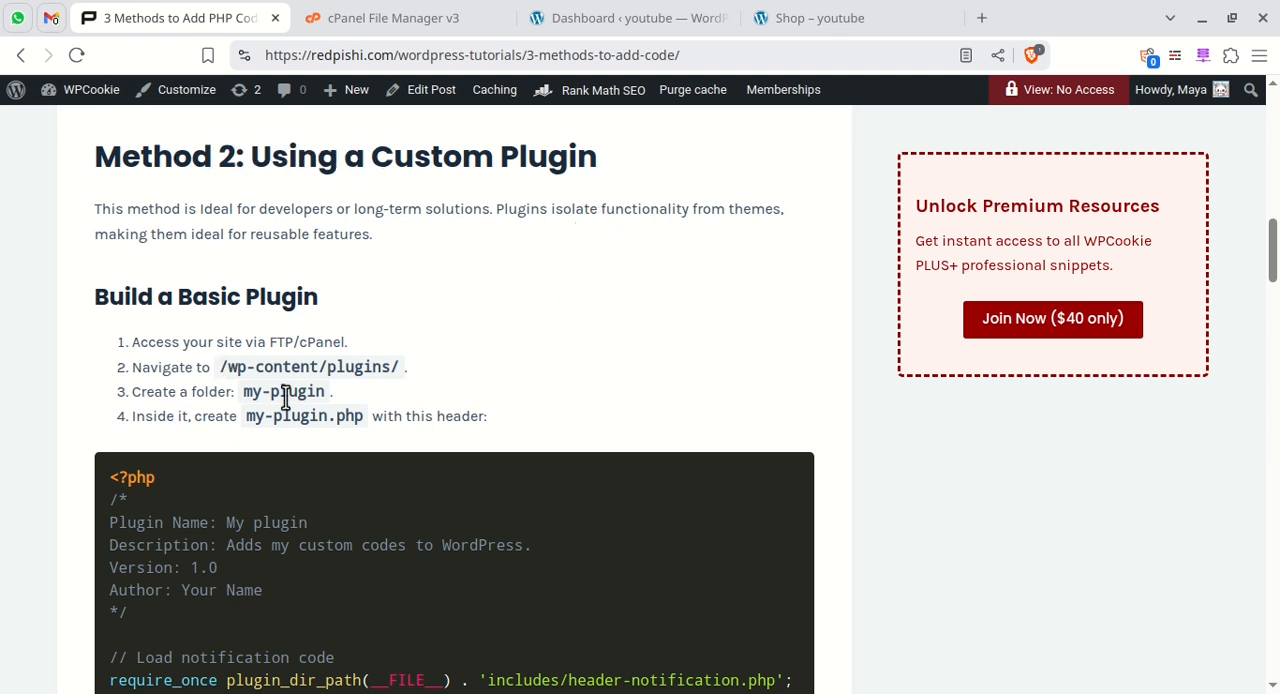
pyautogui.moveTo(243, 392); pyautogui.dragTo(323, 392)
pyautogui.rightClick(310, 391)
pyautogui.click(345, 408)
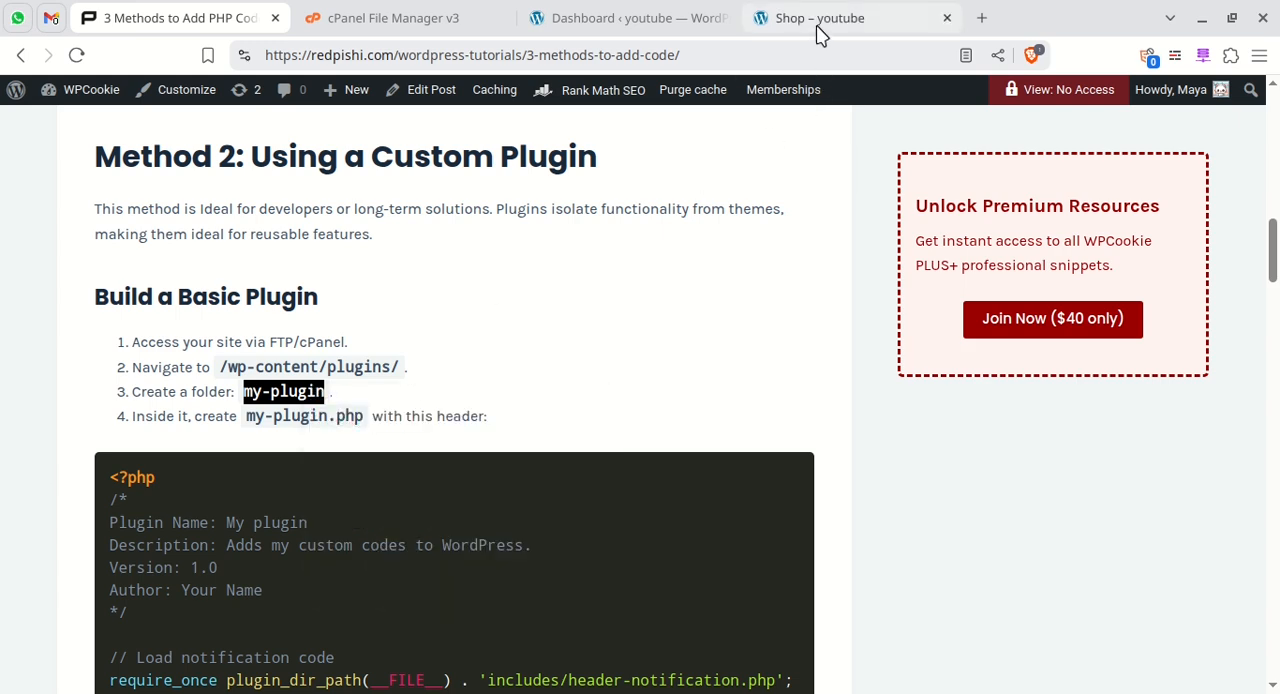
# Navigate into wp-content/plugins in the cPanel File Manager and begin a new folder there
pyautogui.click(404, 18)
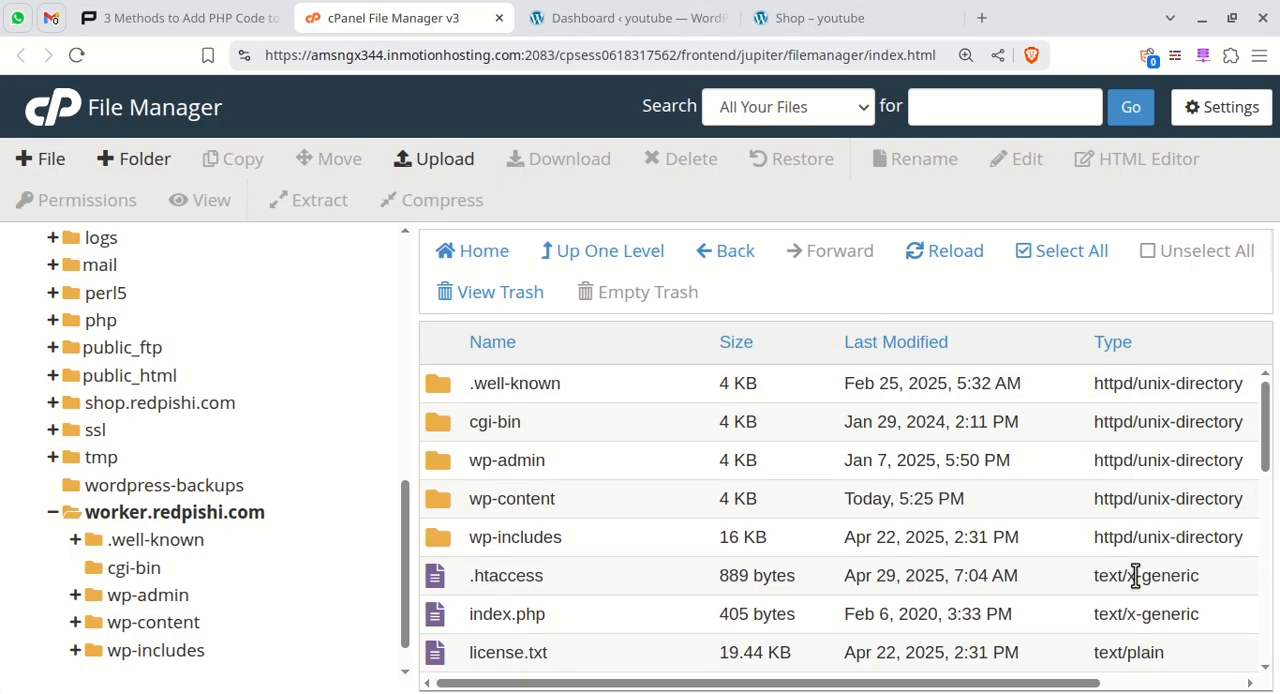
pyautogui.doubleClick(583, 499)
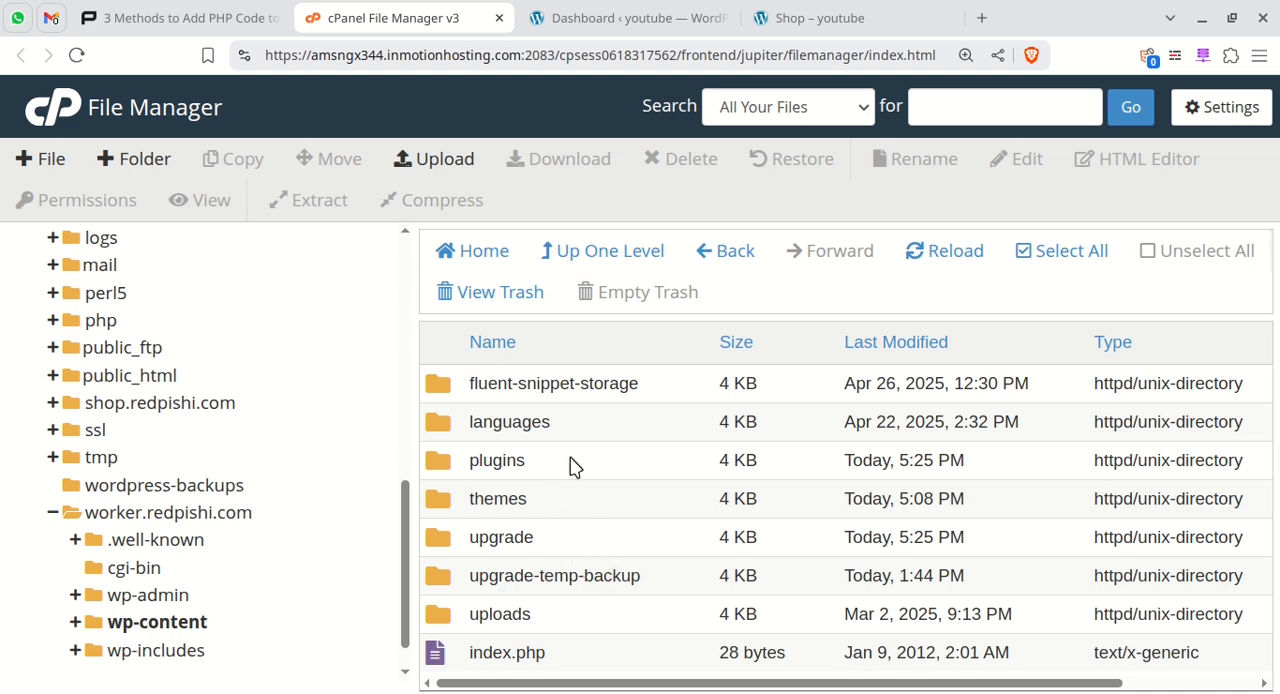
pyautogui.doubleClick(575, 466)
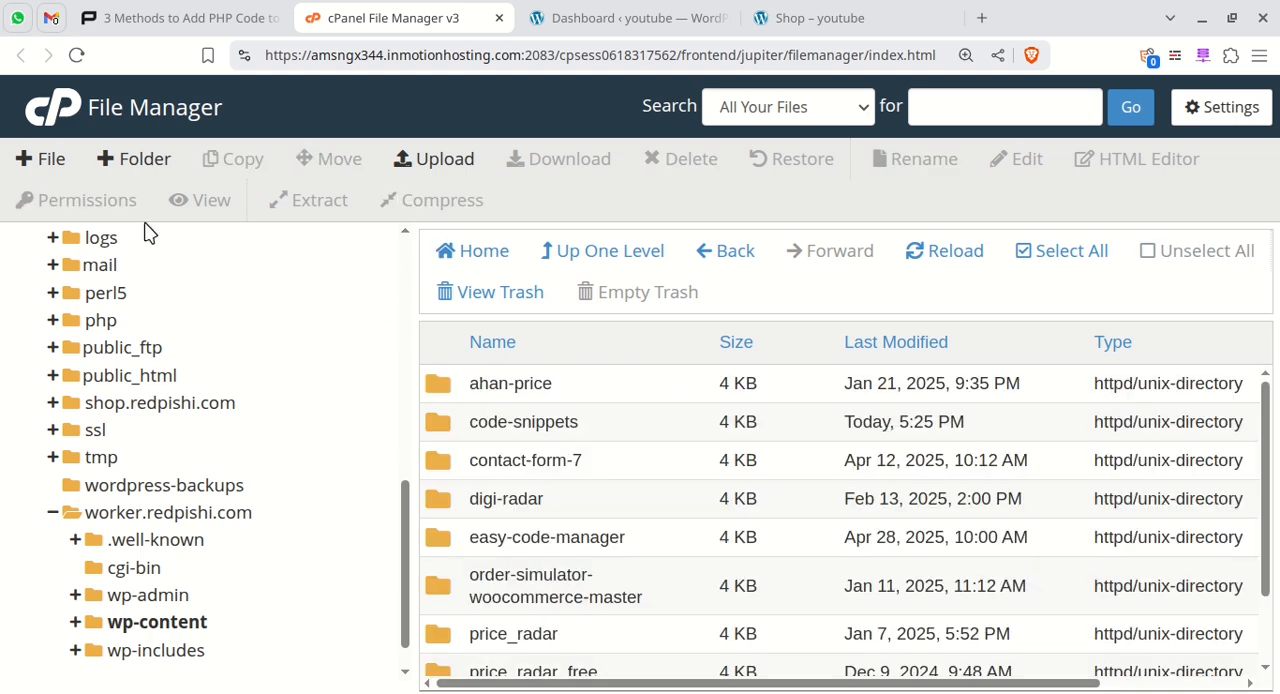
pyautogui.click(133, 159)
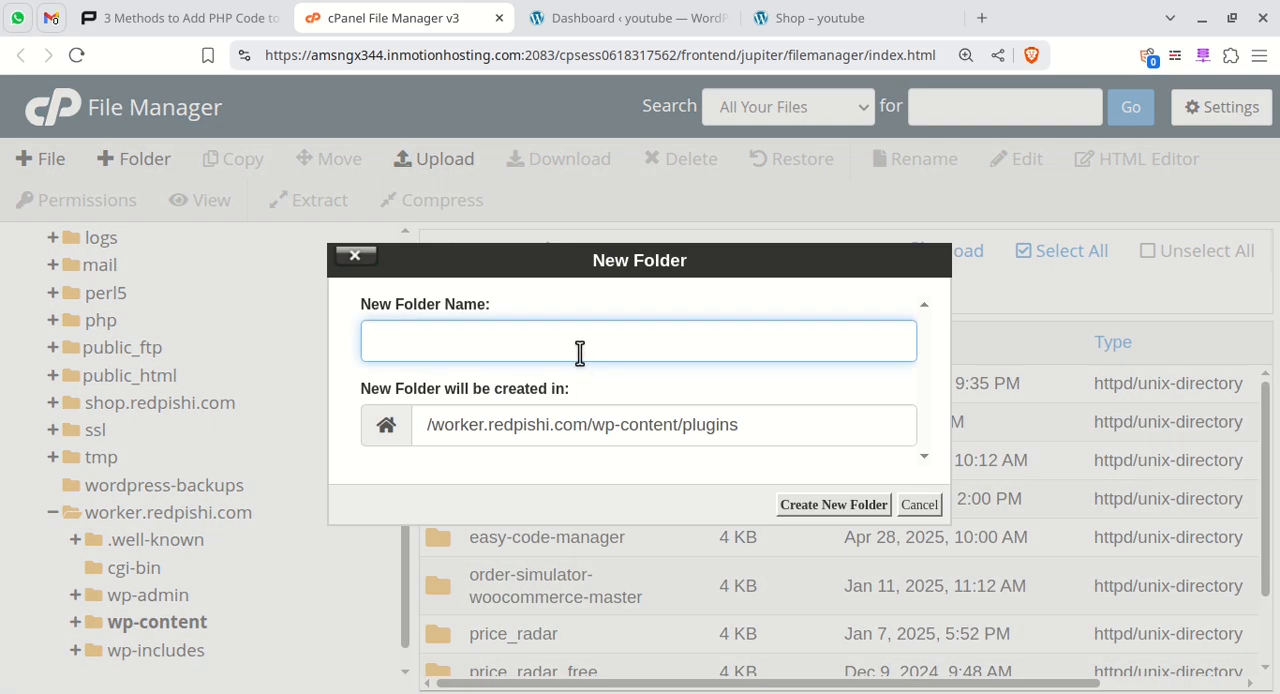
# Create the folder named 'my-plugin' and enter it
pyautogui.rightClick(579, 352)
pyautogui.click(622, 420)
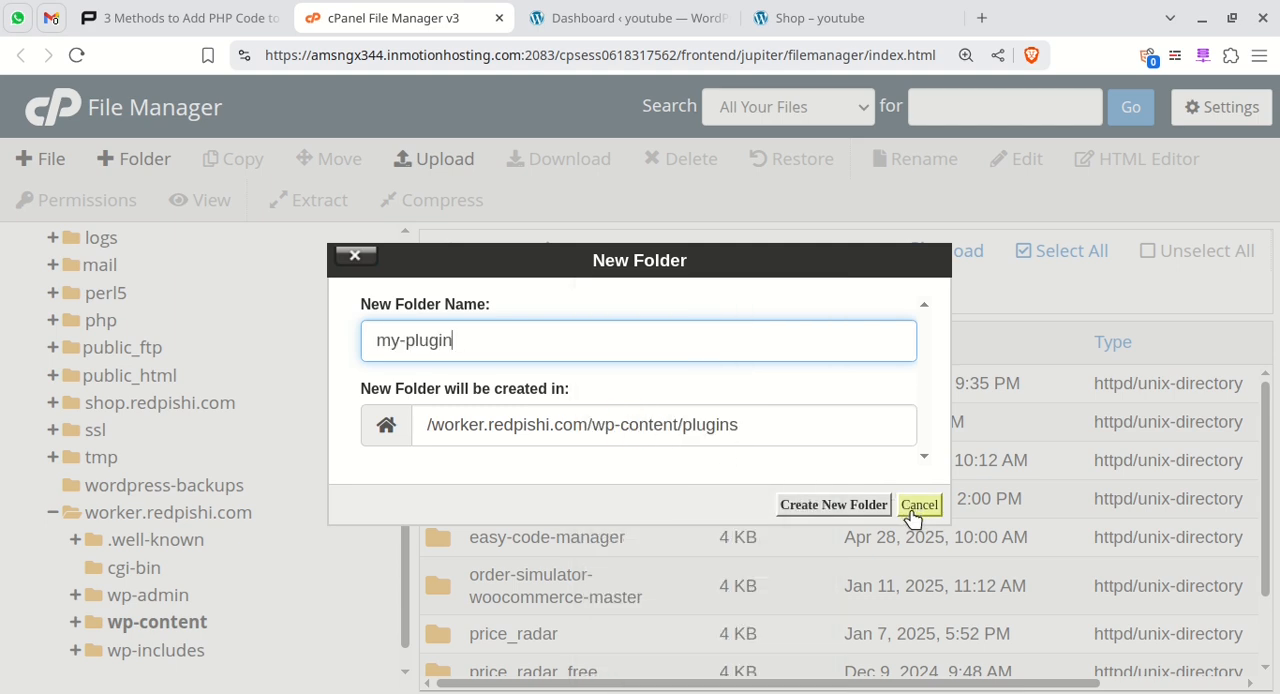
pyautogui.click(833, 505)
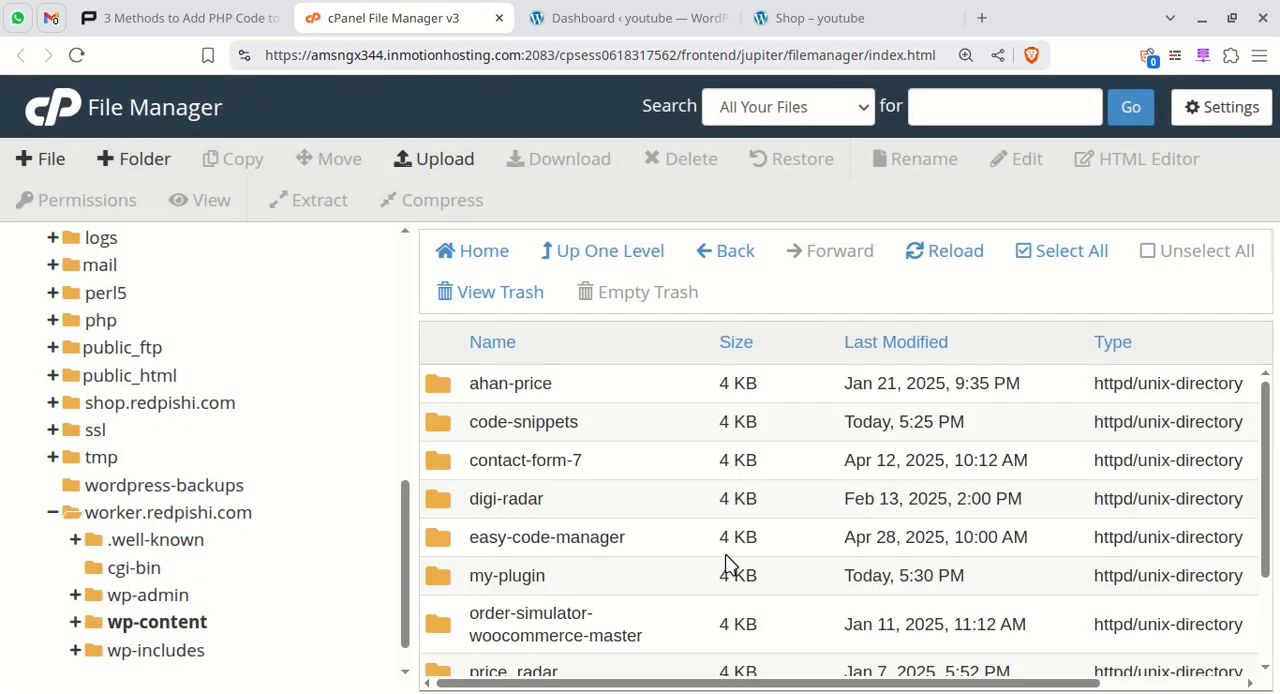
pyautogui.doubleClick(604, 575)
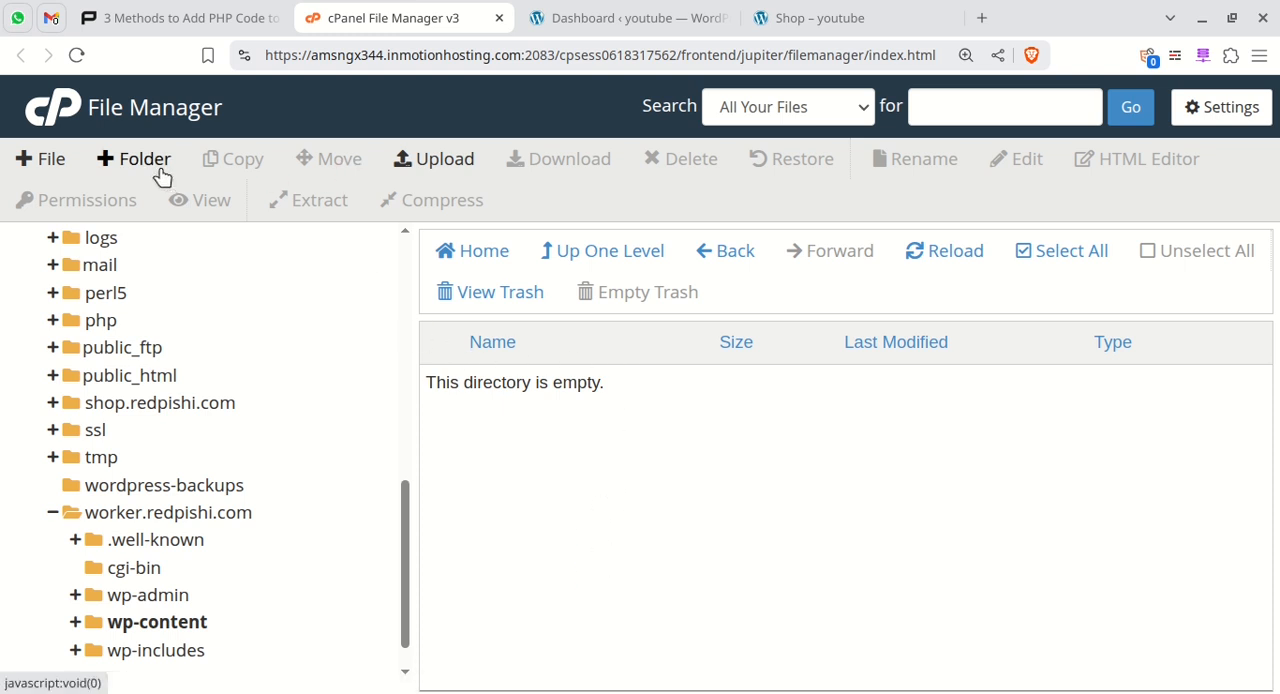
# Create an empty file named my-plugin.php inside the my-plugin folder
pyautogui.click(40, 159)
pyautogui.rightClick(530, 333)
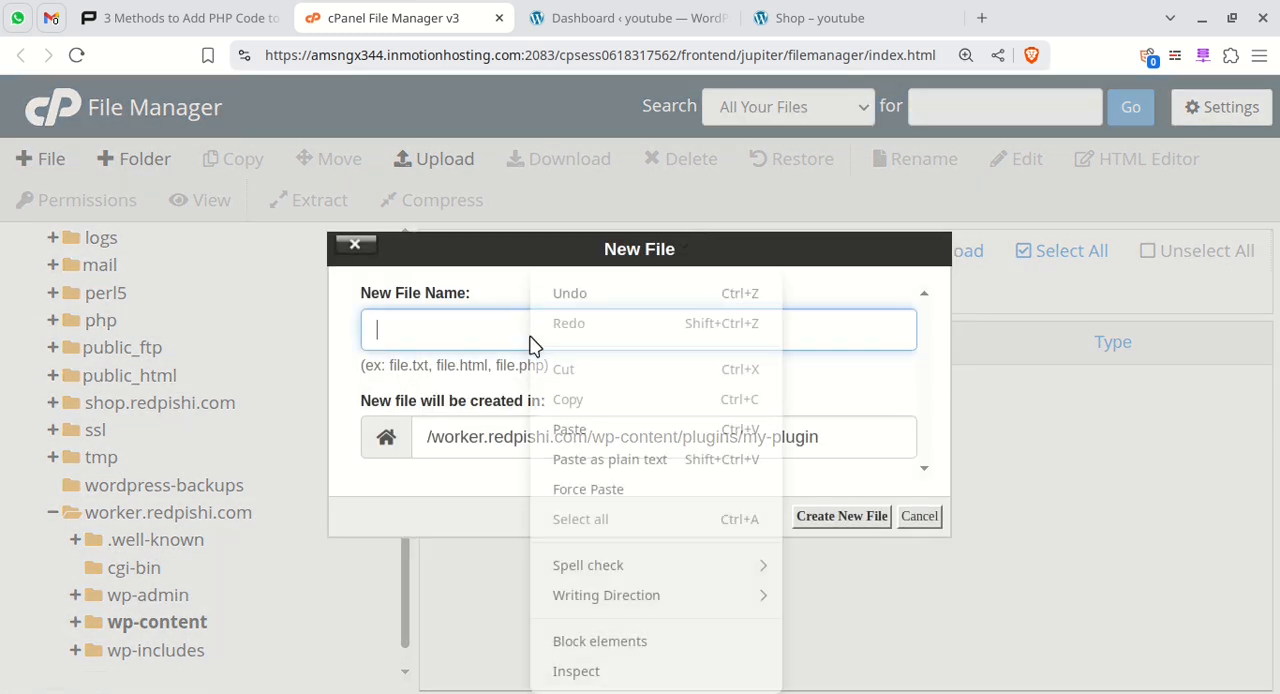
pyautogui.click(600, 428)
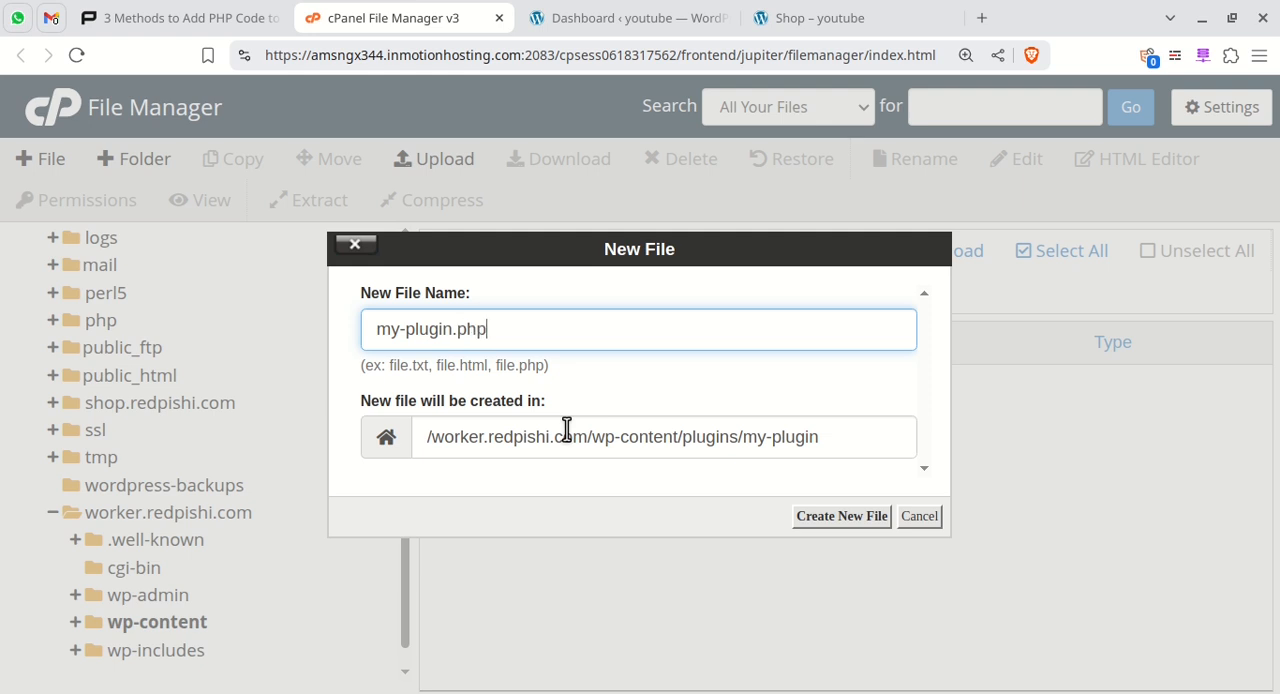
pyautogui.click(841, 516)
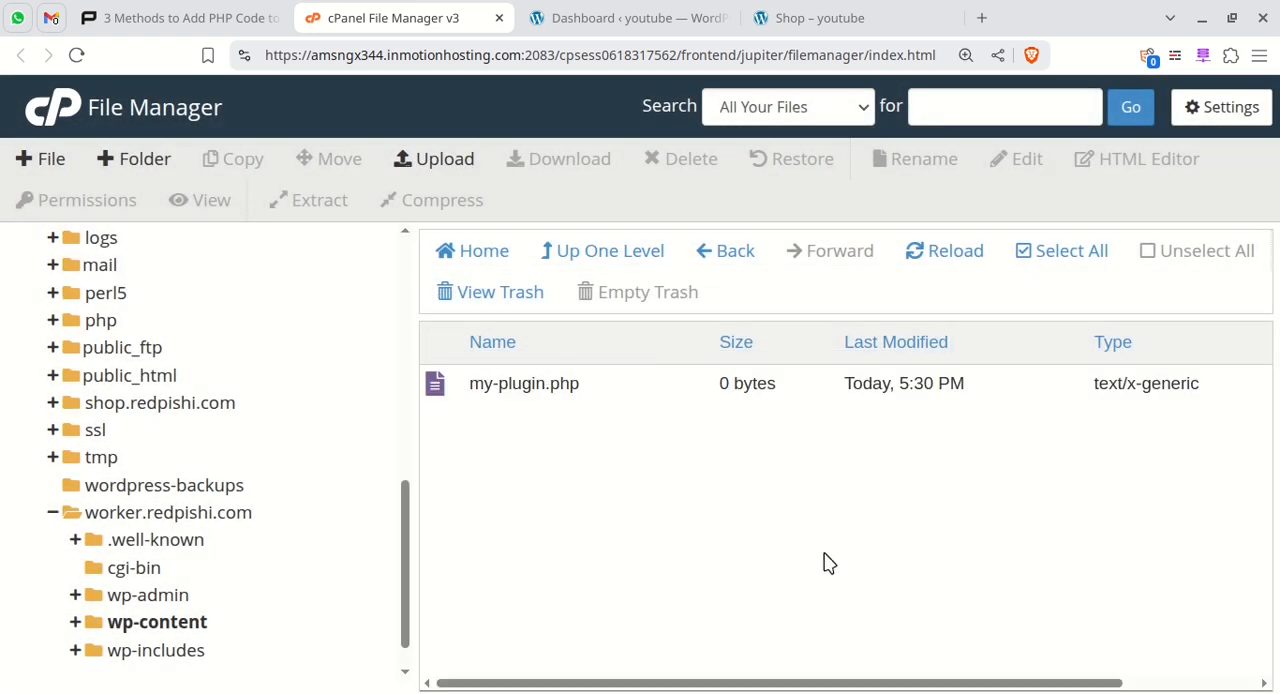
pyautogui.click(787, 540)
# Launch my-plugin.php in the cPanel code editor
pyautogui.rightClick(610, 390)
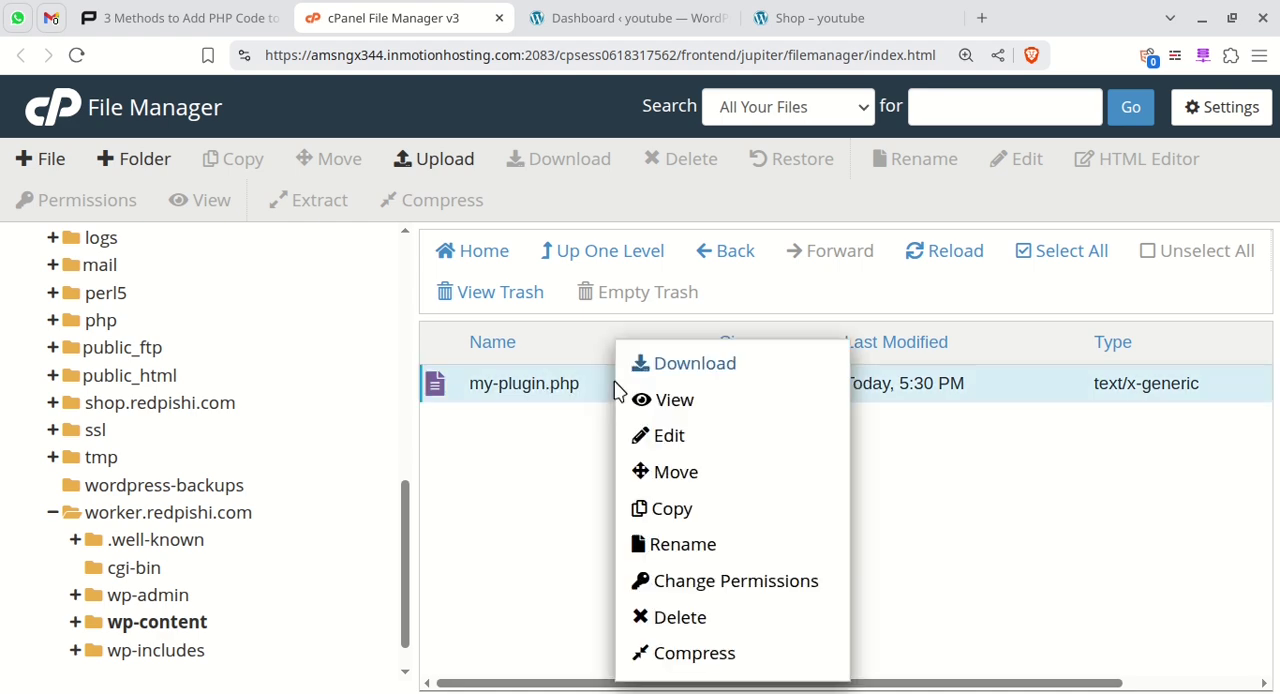
pyautogui.click(672, 434)
pyautogui.click(875, 576)
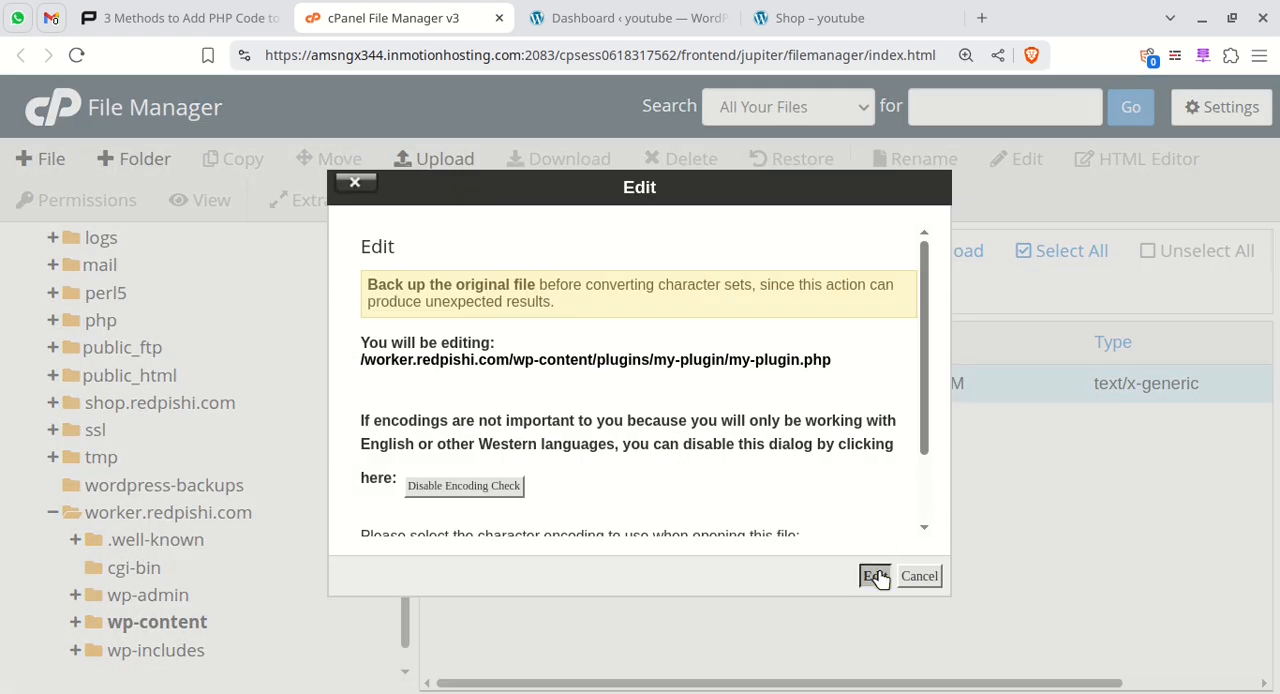
# Paste the tutorial's plugin header code block into the empty my-plugin.php file
pyautogui.click(160, 18)
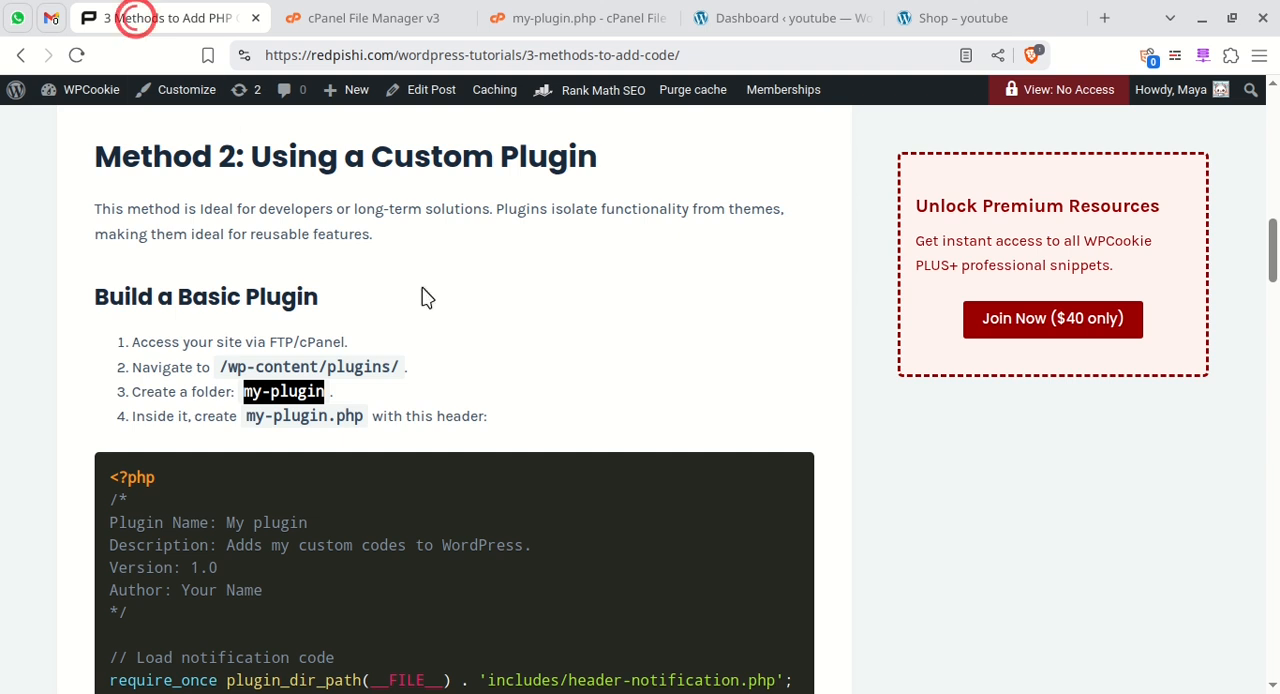
pyautogui.scroll(-3, 533, 439)
pyautogui.click(777, 246)
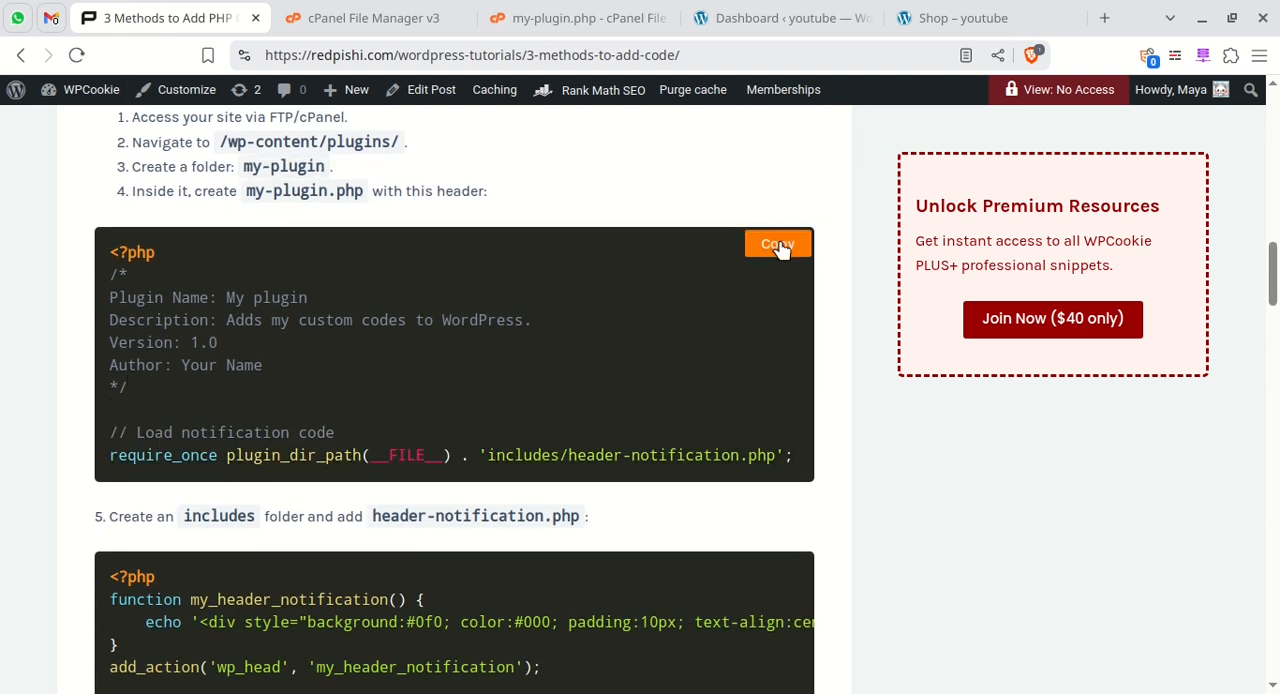
pyautogui.click(540, 18)
pyautogui.rightClick(415, 370)
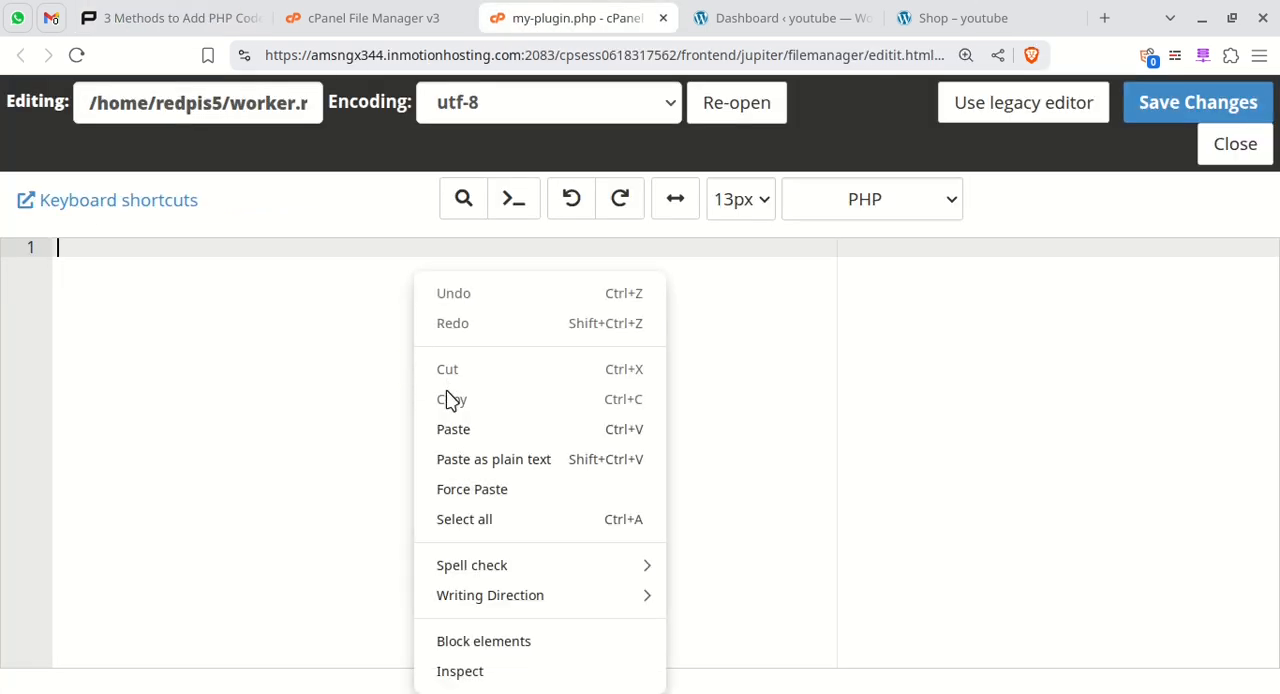
pyautogui.click(453, 429)
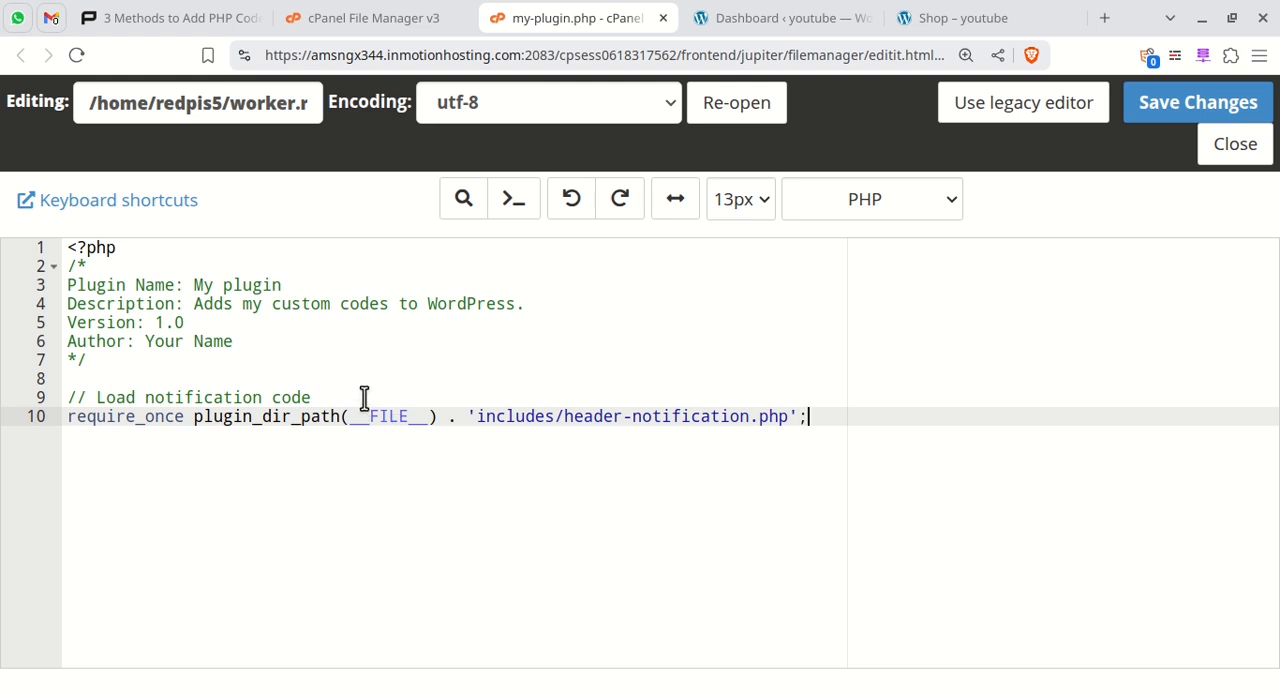
# Review the 'My plugin' name and the includes/header-notification.php require path, then save the file
pyautogui.moveTo(190, 285); pyautogui.dragTo(285, 287)
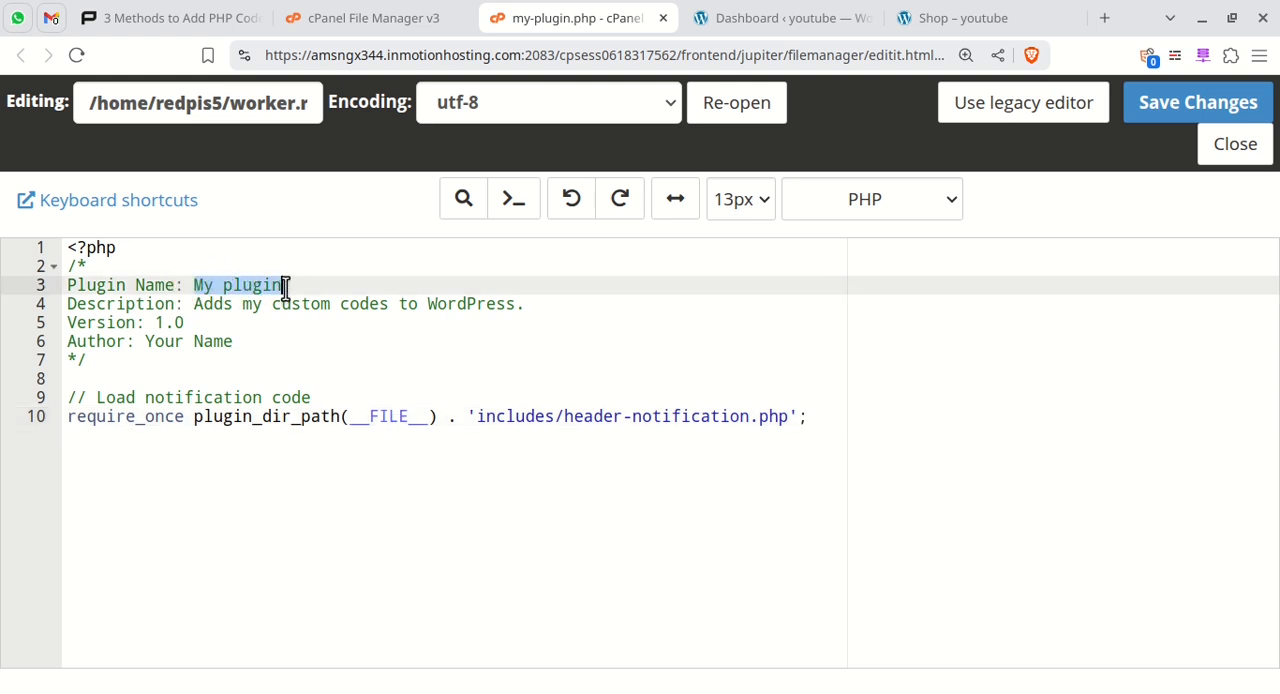
pyautogui.click(350, 310)
pyautogui.click(800, 457)
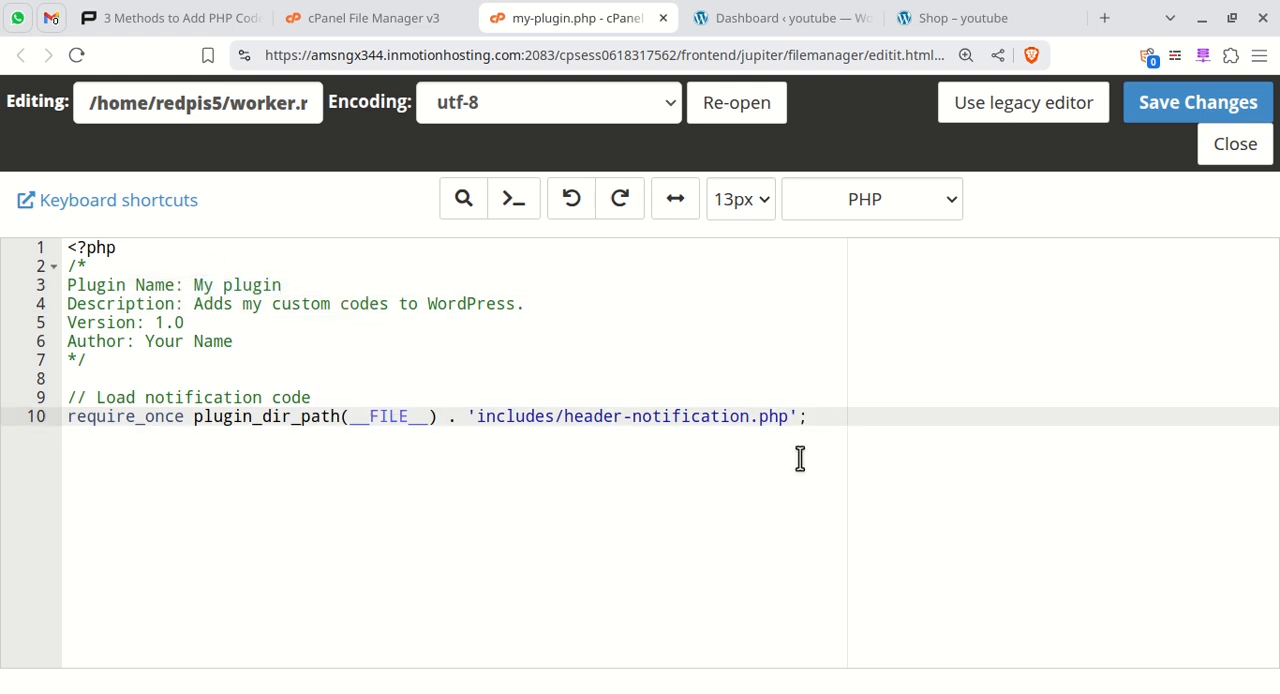
pyautogui.click(563, 418)
pyautogui.moveTo(478, 416); pyautogui.dragTo(797, 418)
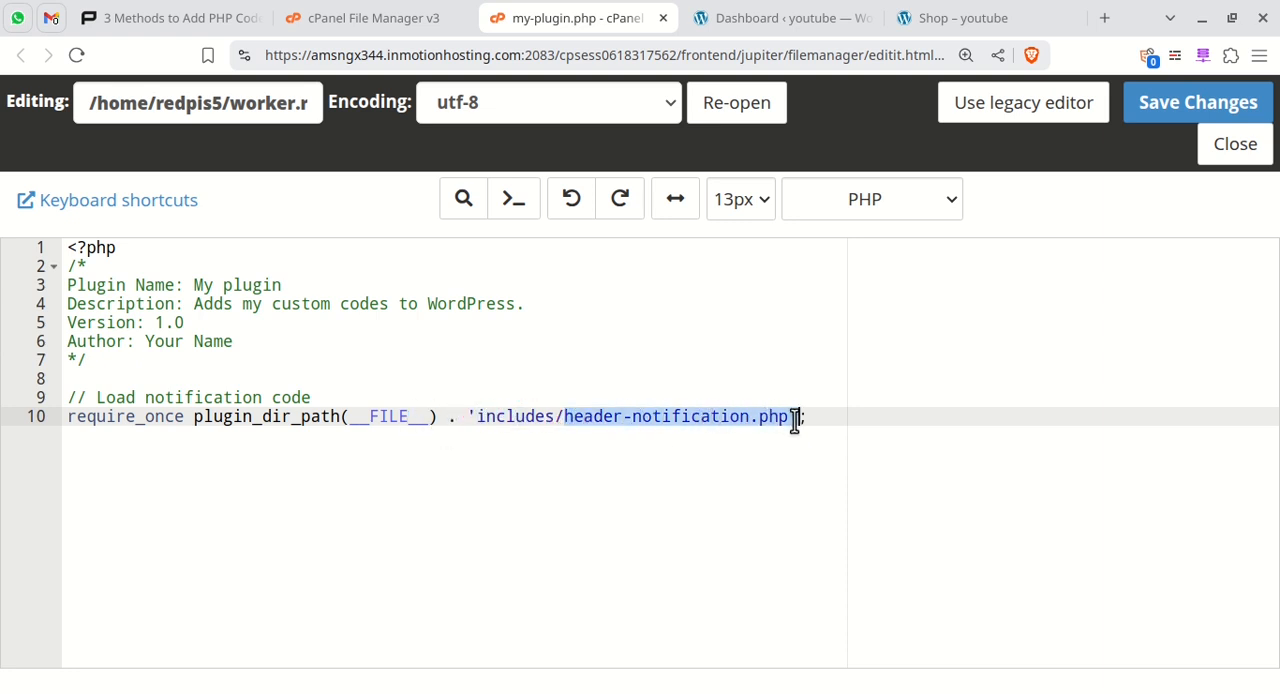
pyautogui.click(572, 518)
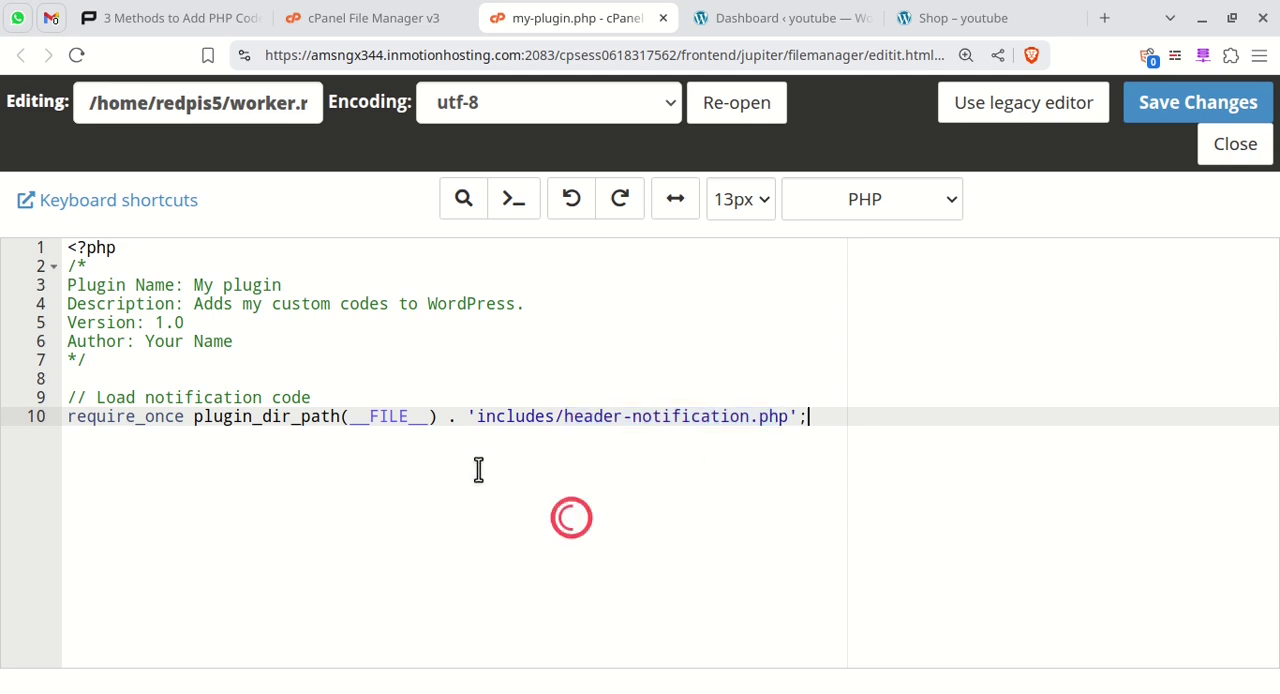
pyautogui.click(1151, 106)
# Create an 'includes' folder inside my-plugin and enter it
pyautogui.click(372, 18)
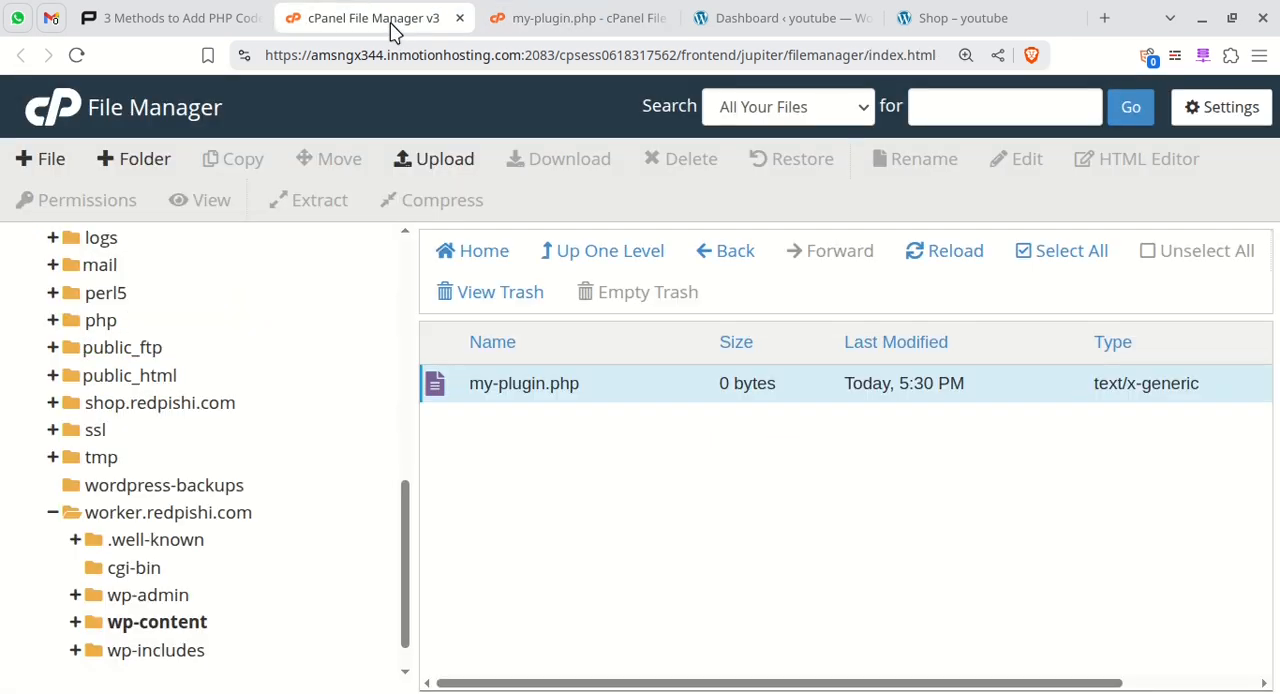
pyautogui.click(134, 159)
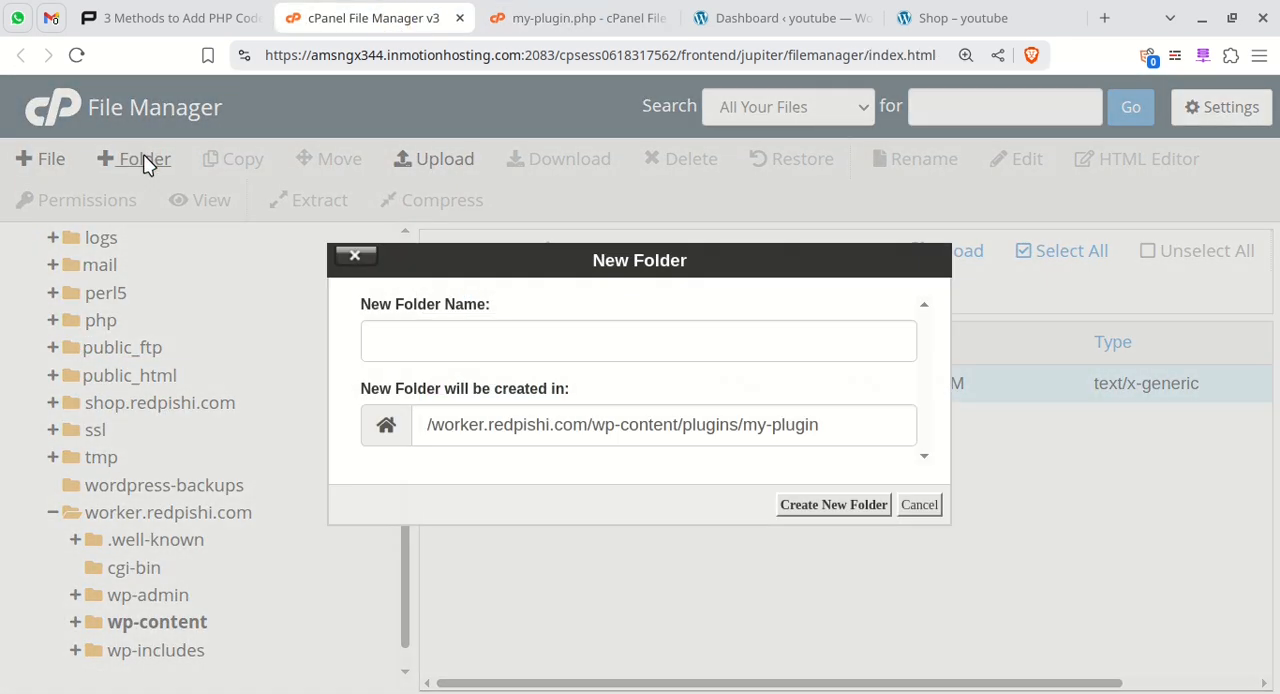
pyautogui.rightClick(451, 339)
pyautogui.click(515, 428)
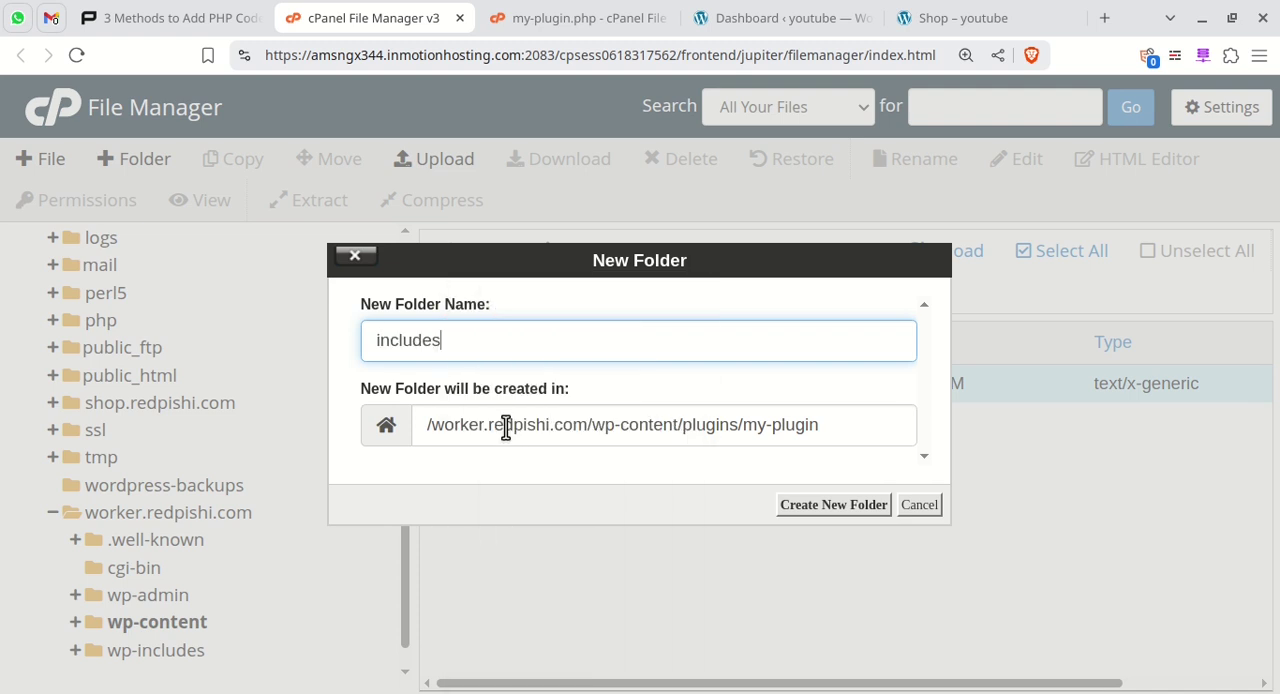
pyautogui.click(833, 504)
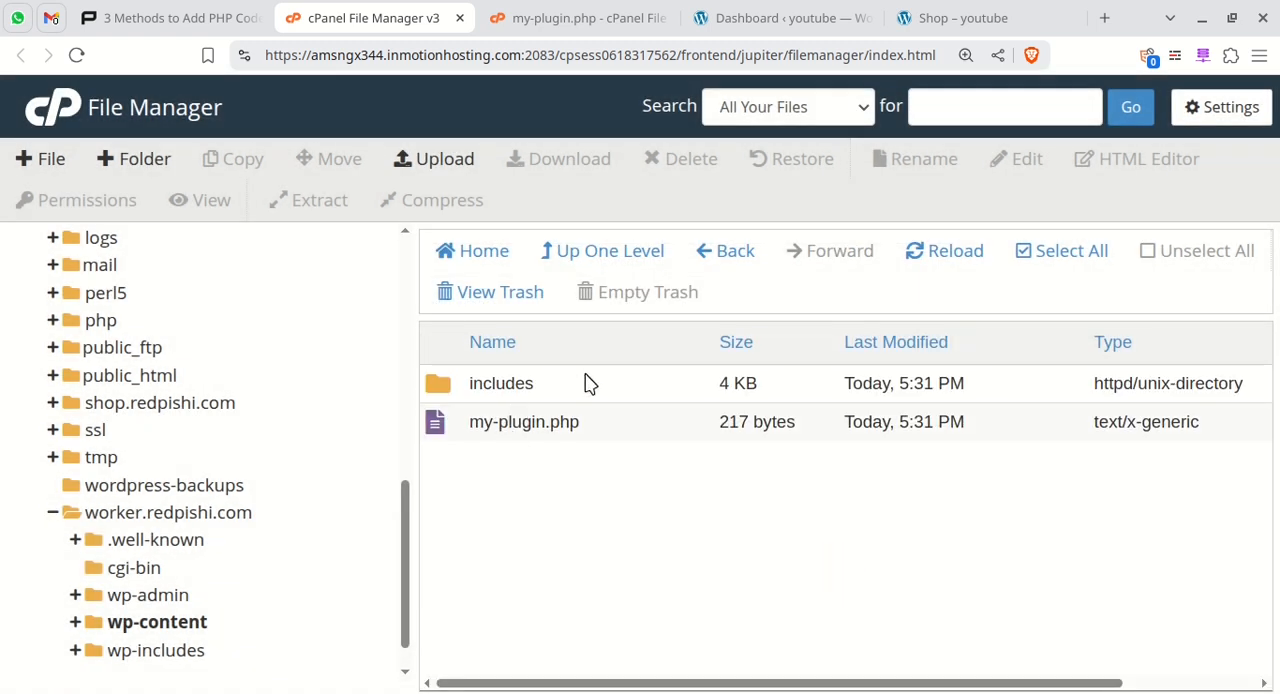
pyautogui.doubleClick(590, 383)
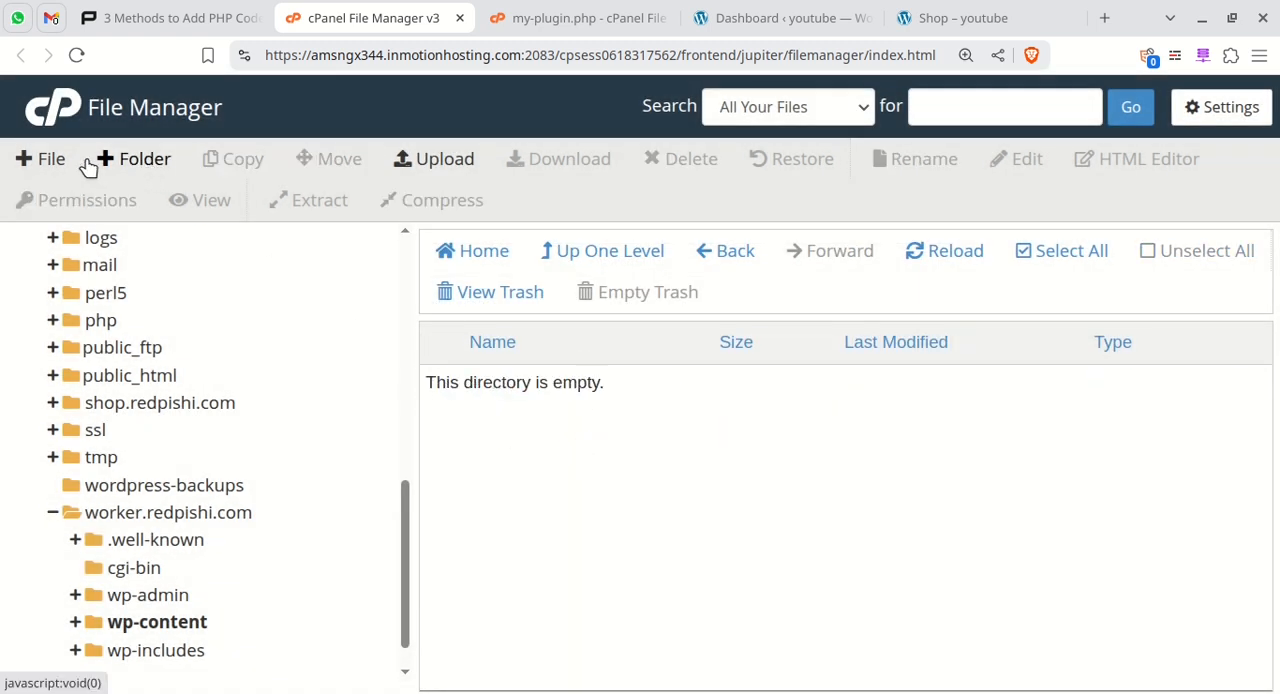
# Begin a new file and copy the name header-notification.php from line 10 of my-plugin.php
pyautogui.click(45, 159)
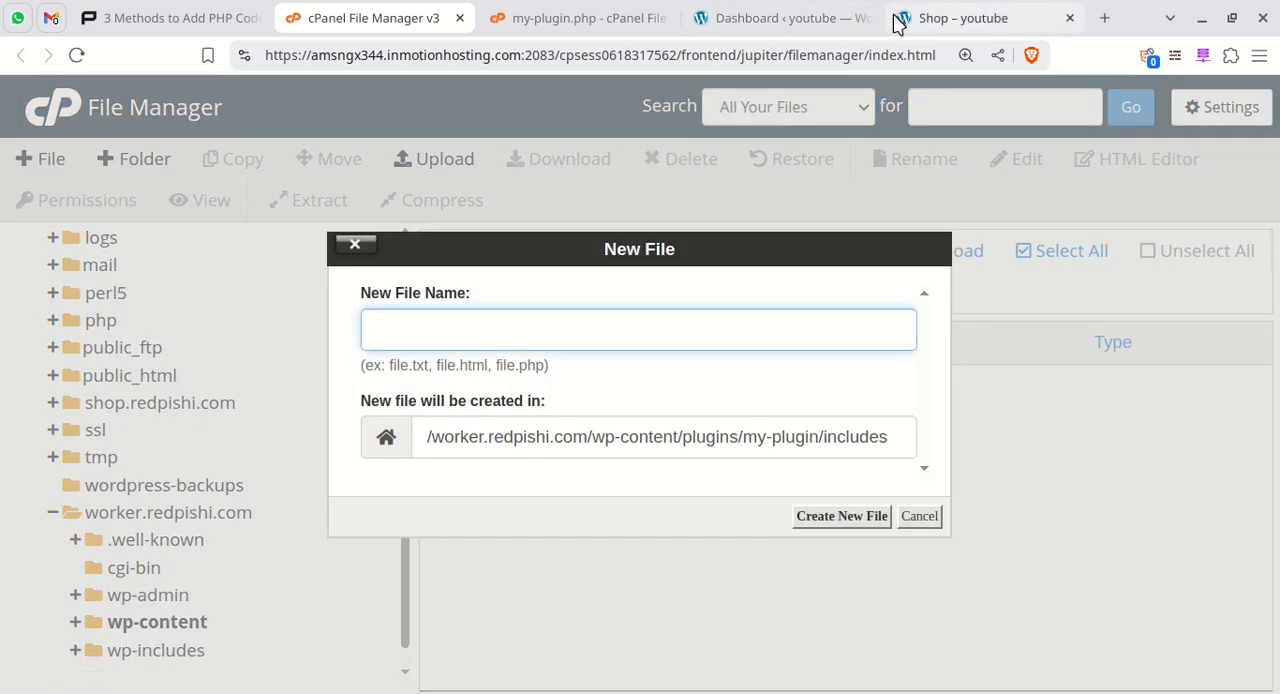
pyautogui.click(575, 18)
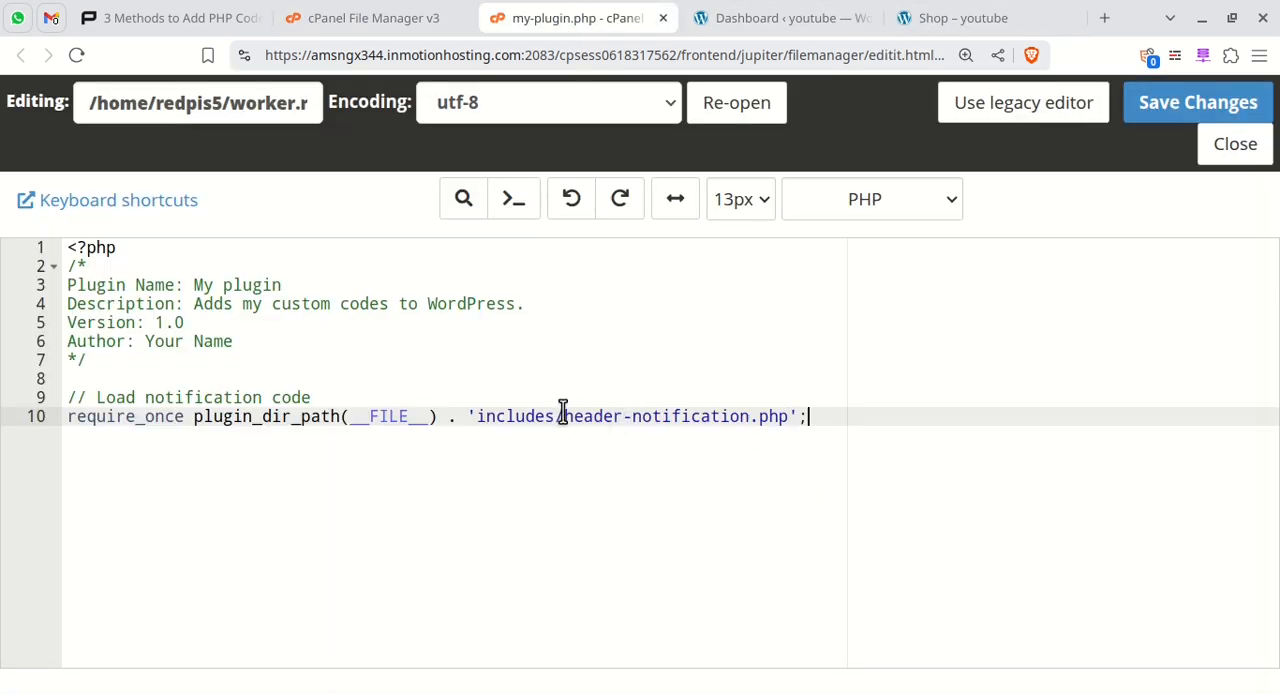
pyautogui.moveTo(563, 416); pyautogui.dragTo(778, 416)
pyautogui.rightClick(780, 416)
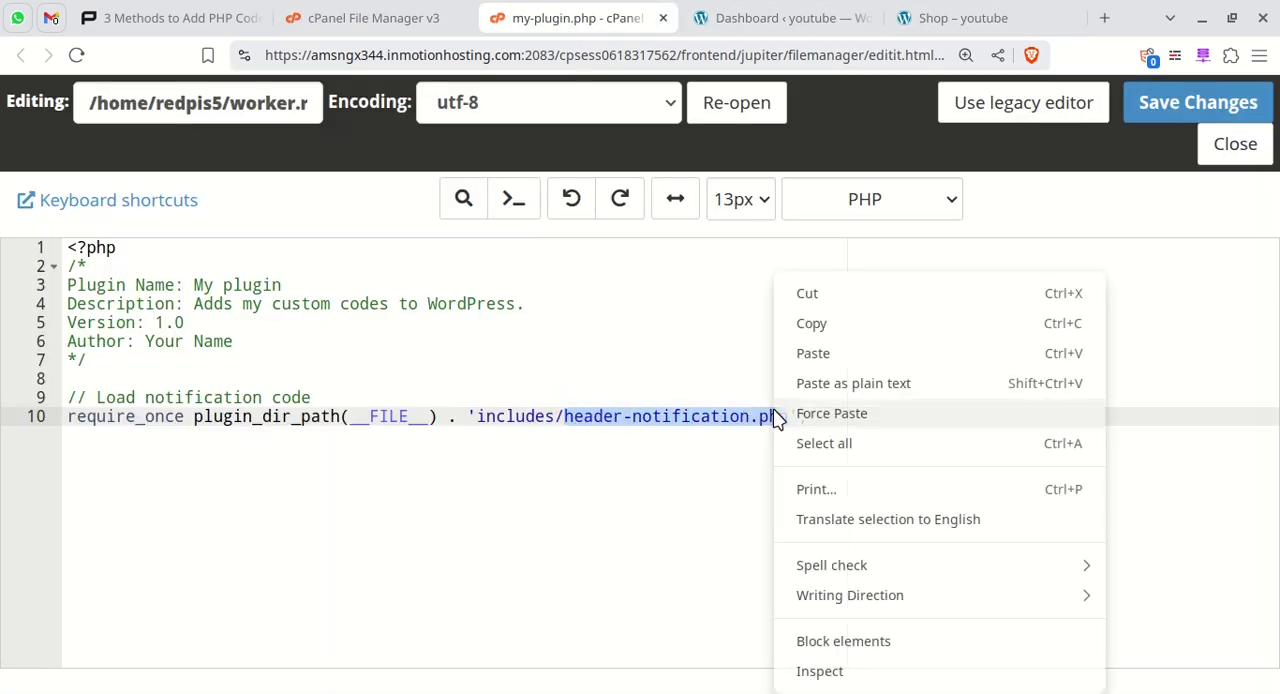
pyautogui.click(806, 328)
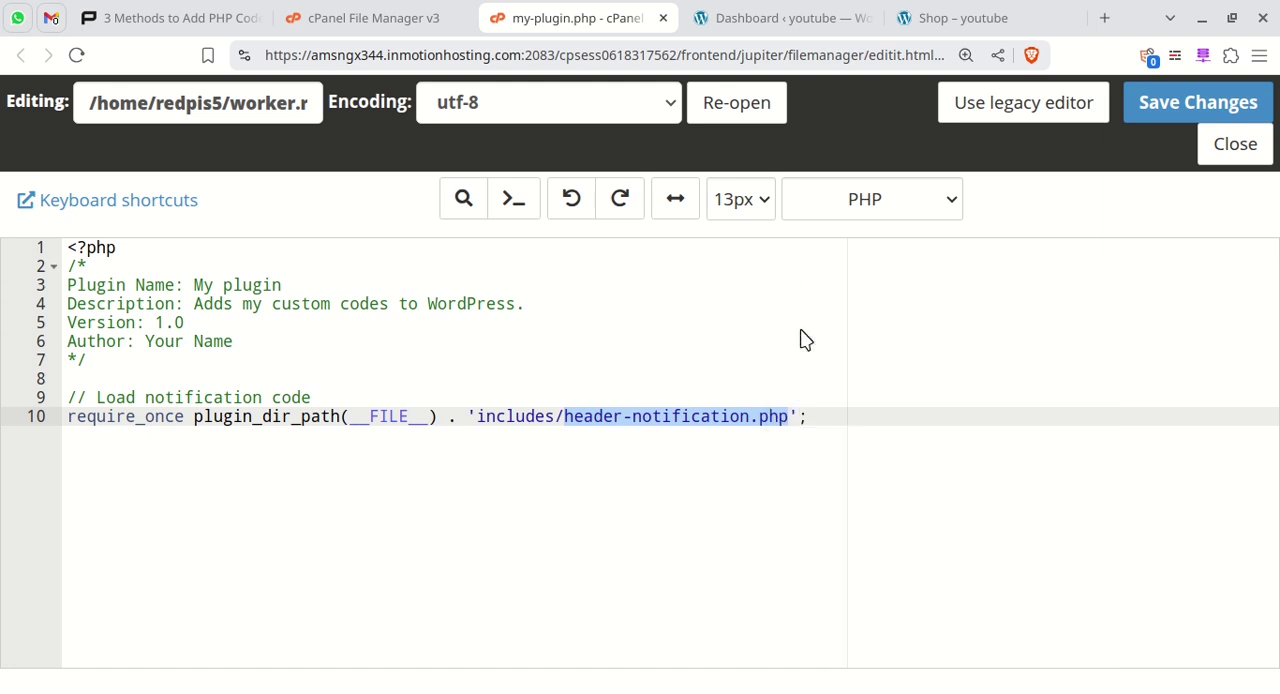
# Create header-notification.php in the includes folder and choose to edit it
pyautogui.click(340, 18)
pyautogui.rightClick(475, 340)
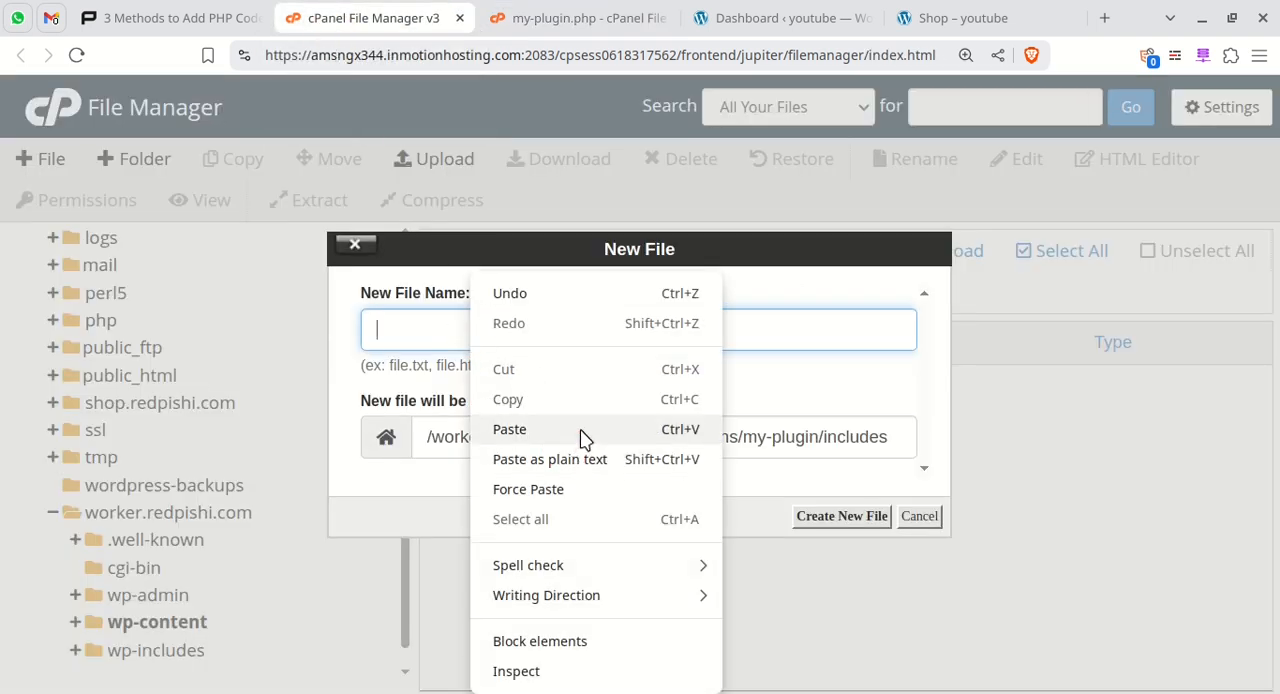
pyautogui.click(540, 429)
pyautogui.click(840, 516)
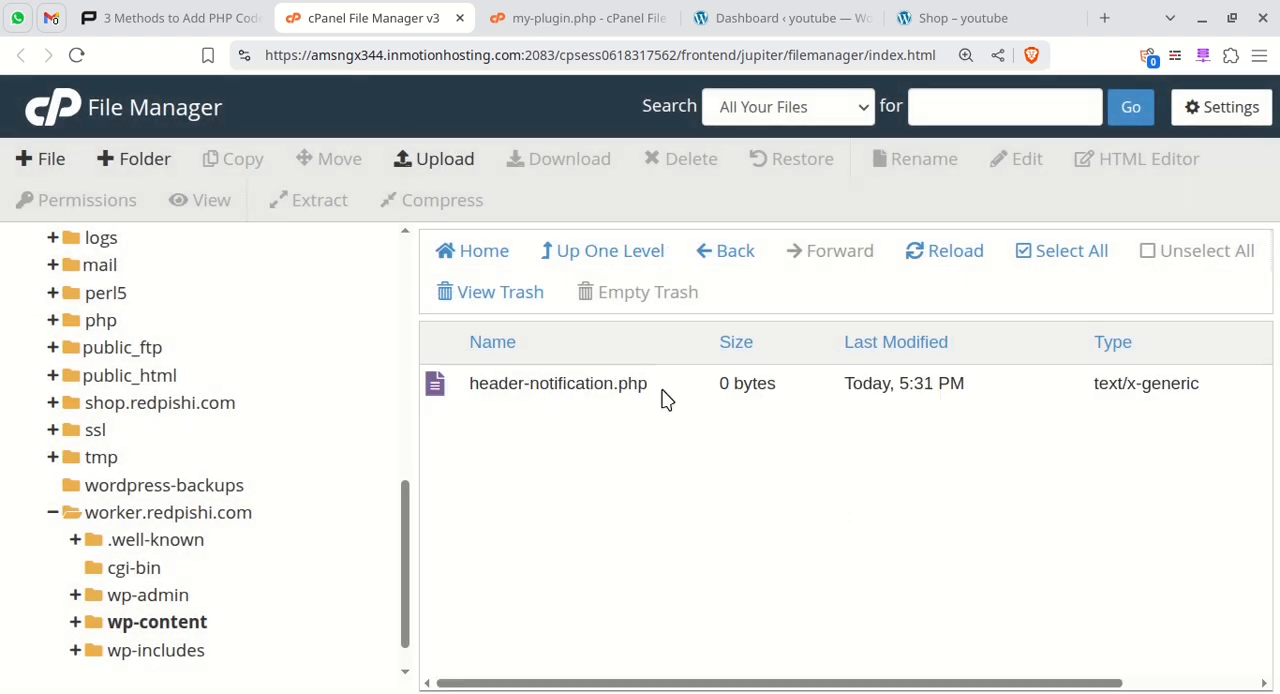
pyautogui.rightClick(668, 398)
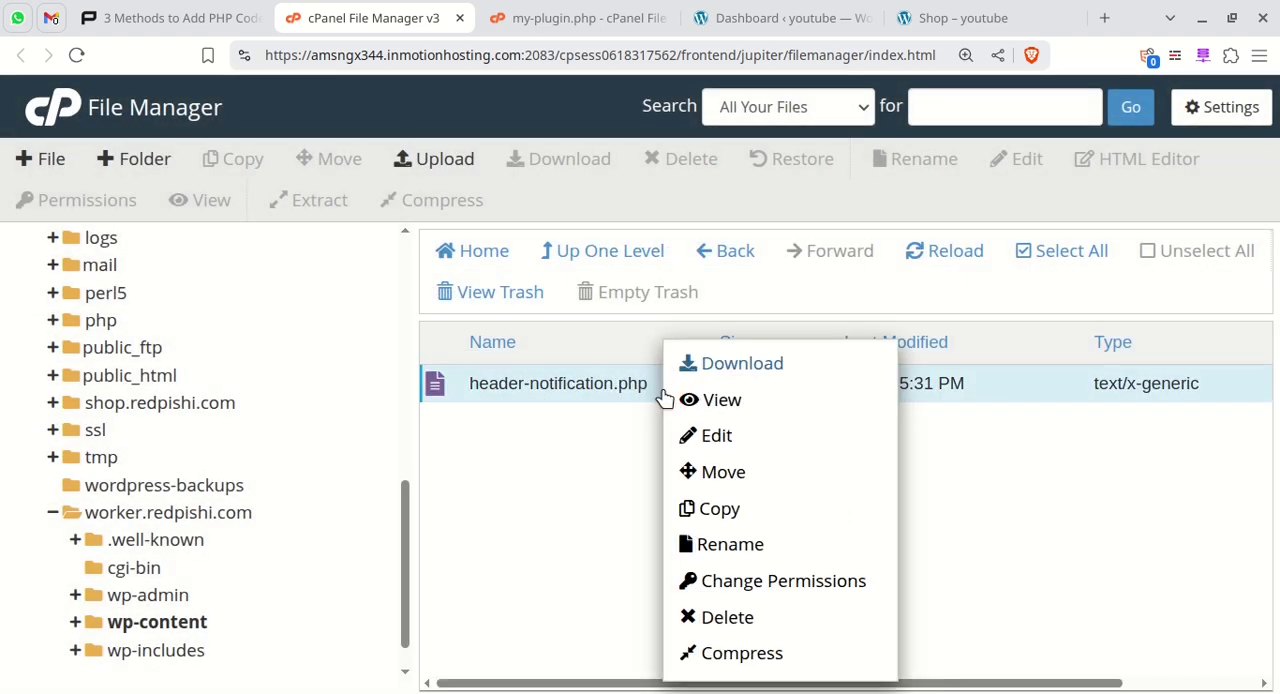
pyautogui.click(746, 437)
# Enter the editor and copy the my_header_notification function from the text editor notes
pyautogui.click(871, 574)
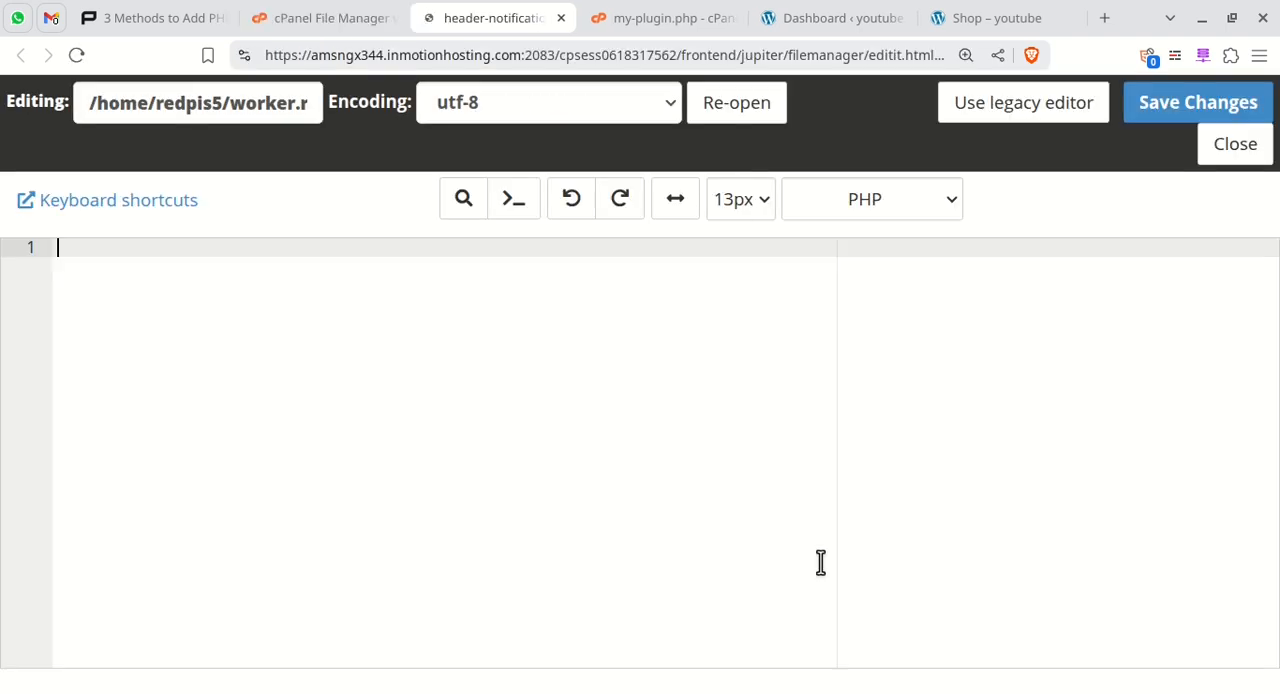
pyautogui.hotkey('alt', 'Tab')
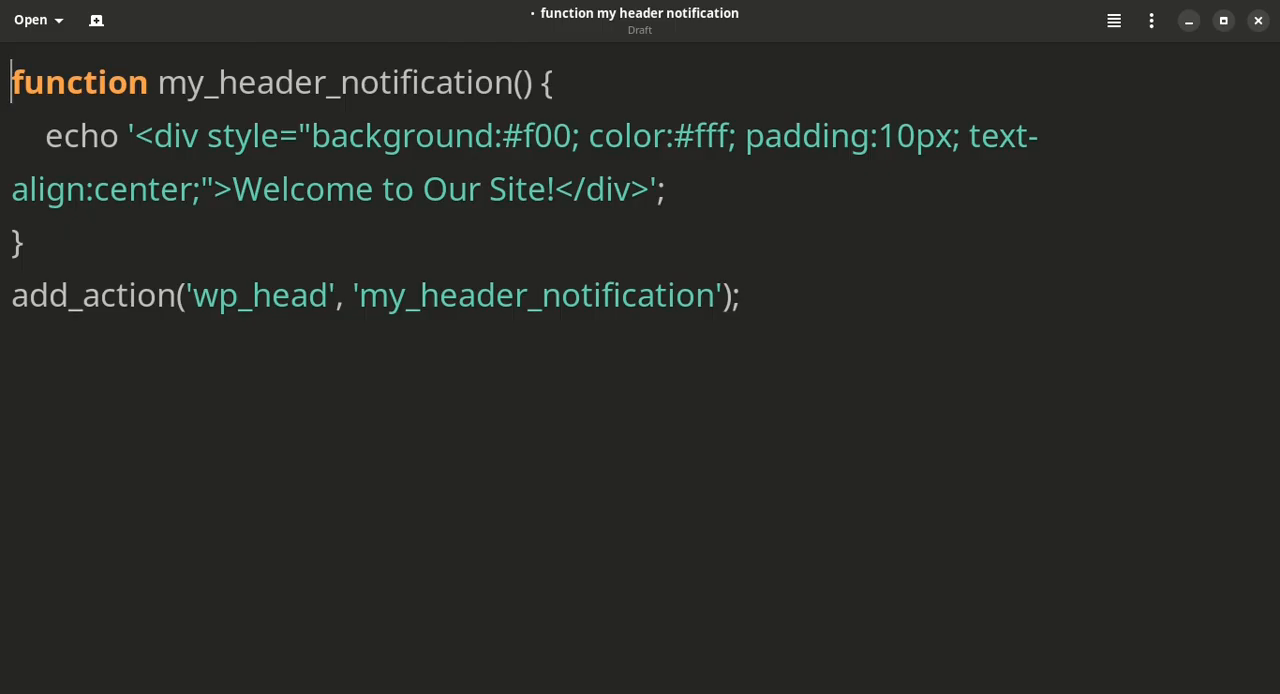
pyautogui.moveTo(742, 298); pyautogui.dragTo(8, 62)
pyautogui.rightClick(157, 146)
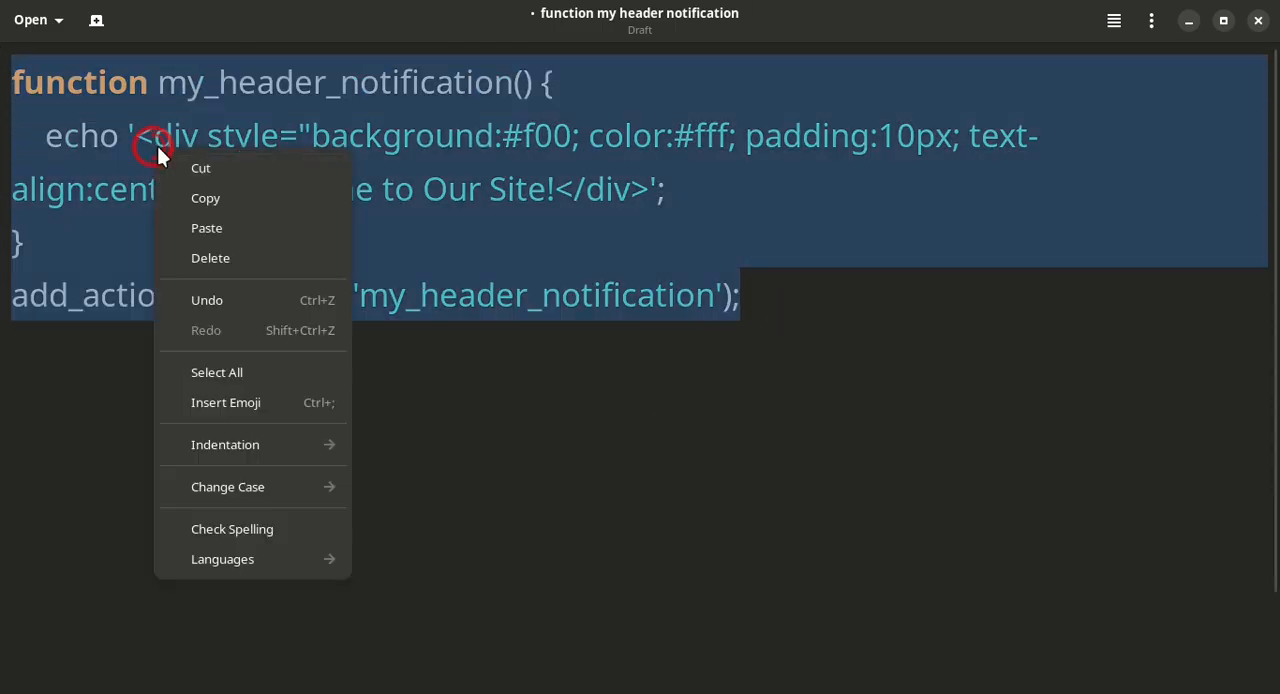
pyautogui.click(205, 198)
# Paste the wp_head banner function after the <?php tag and save header-notification.php
pyautogui.hotkey('alt', 'Tab')
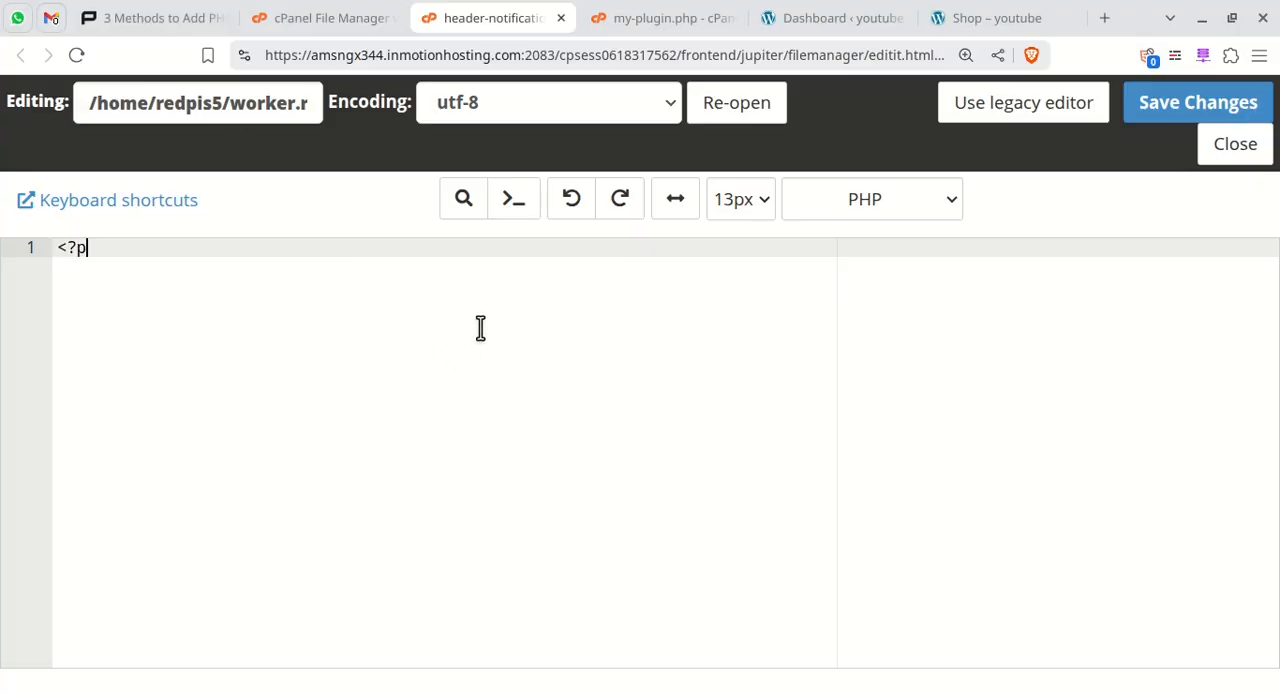
pyautogui.press('Return')
pyautogui.press('Return')
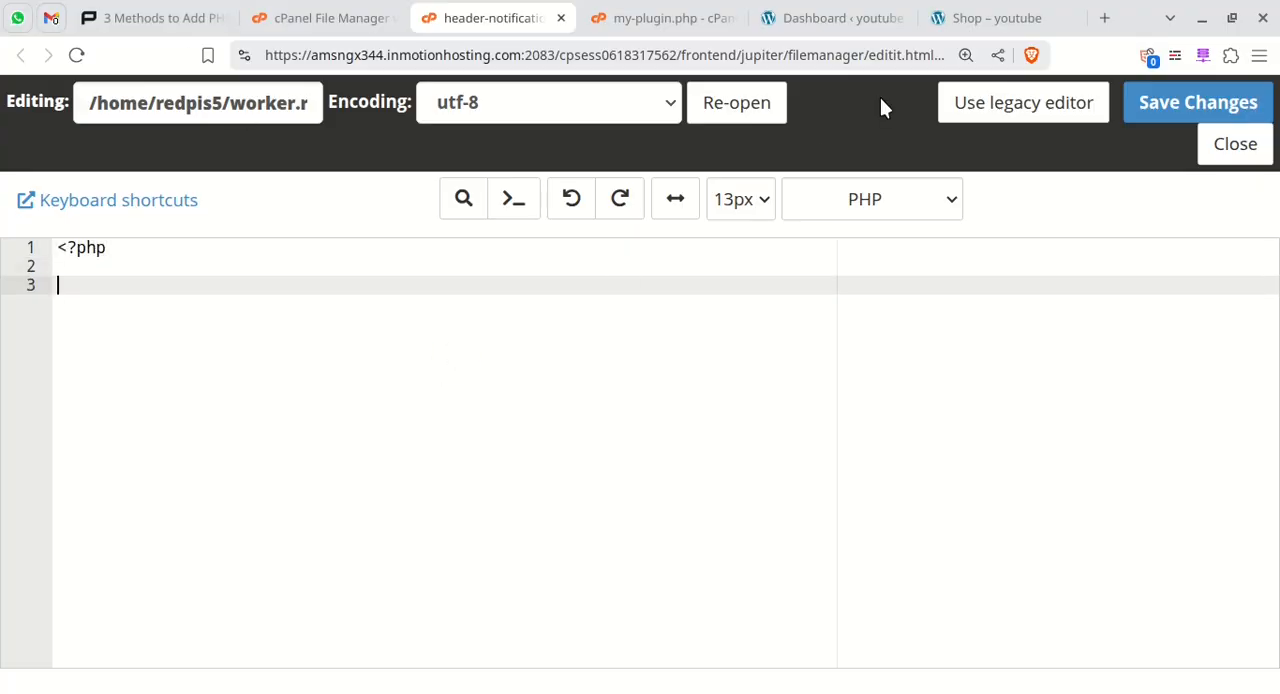
pyautogui.rightClick(120, 288)
pyautogui.click(155, 428)
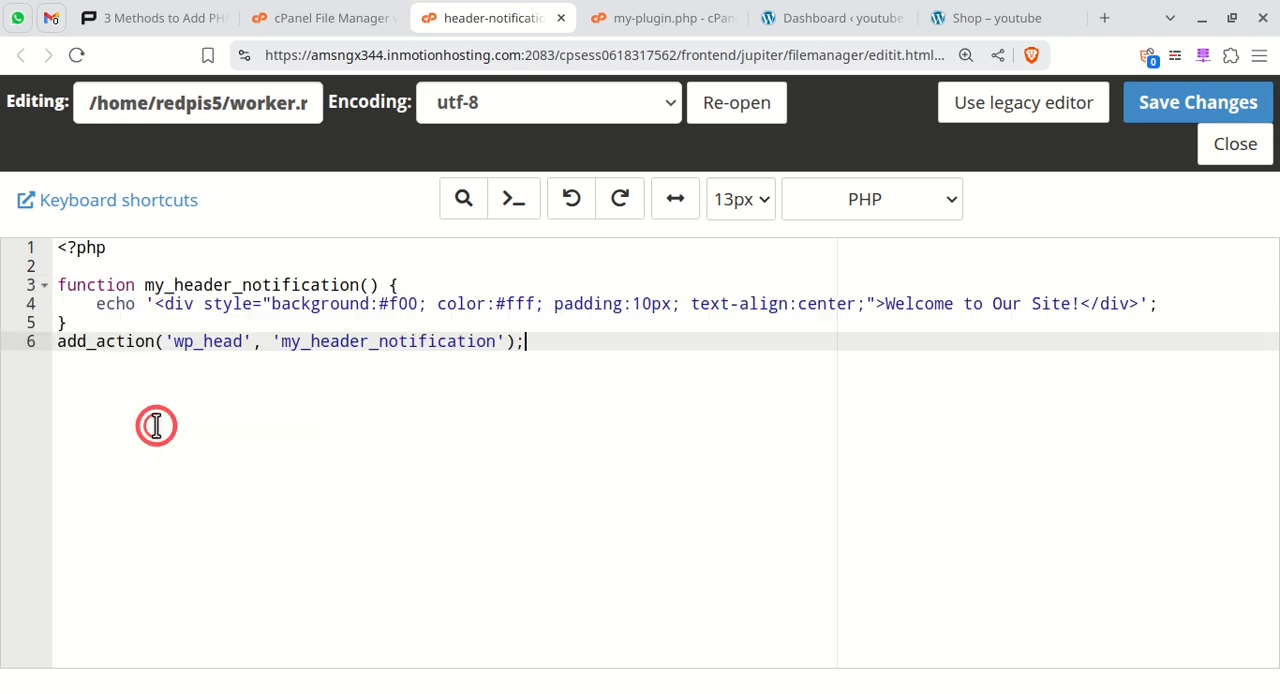
pyautogui.click(1176, 102)
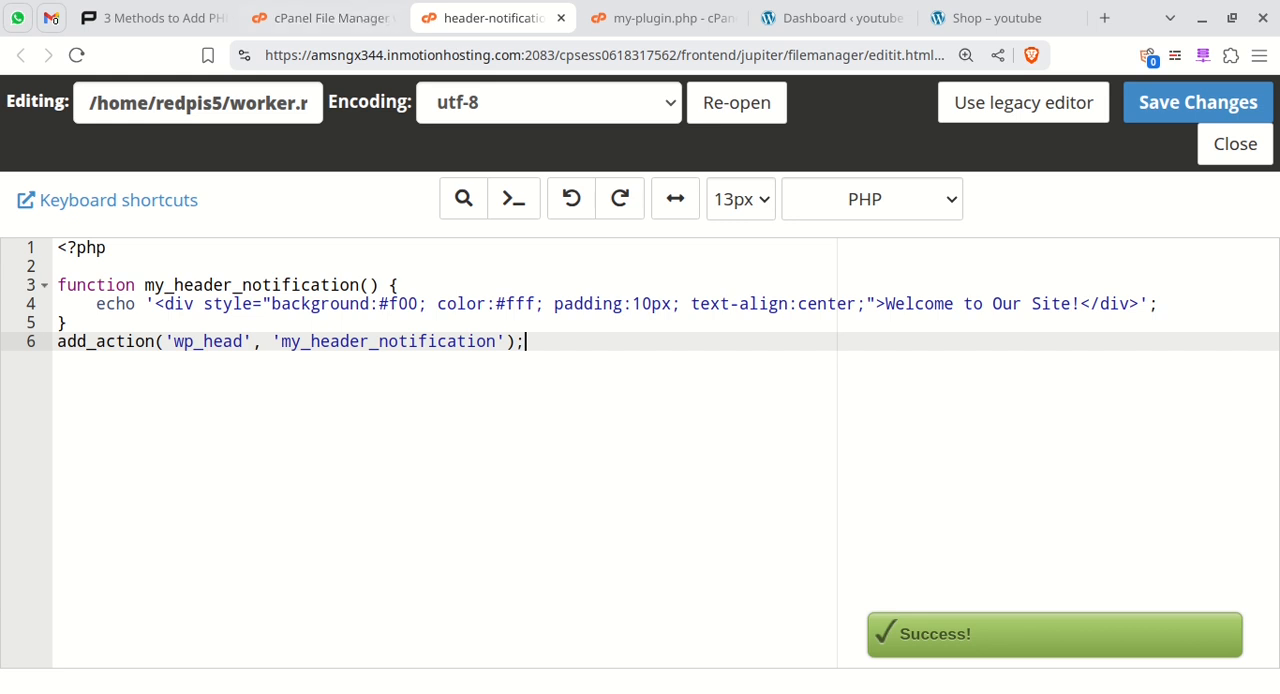
# Activate 'My plugin' from the WordPress installed plugins list
pyautogui.click(813, 22)
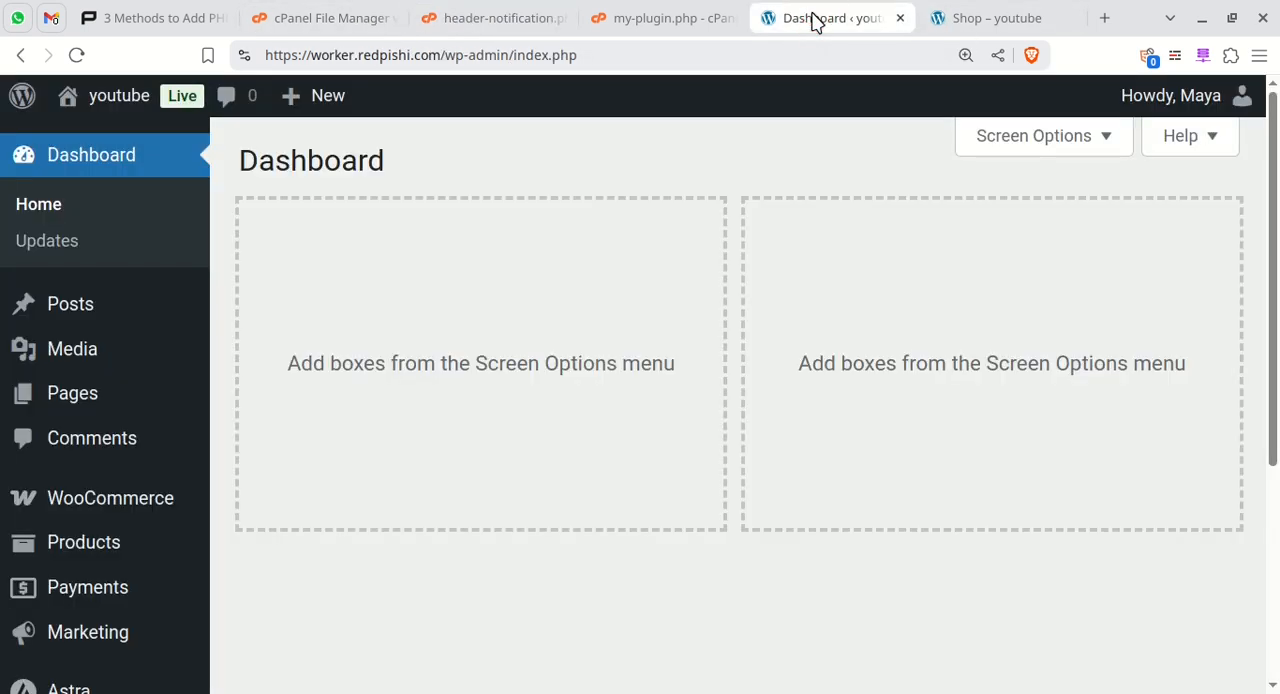
pyautogui.scroll(-5, 840, 498)
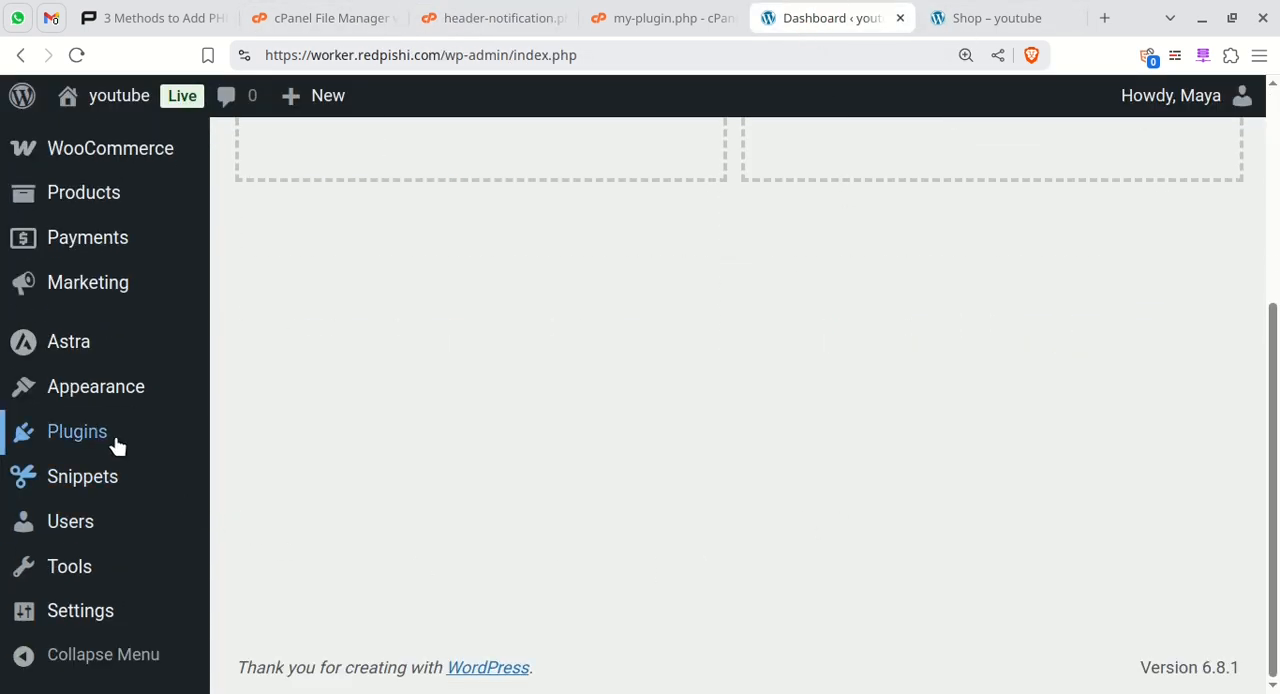
pyautogui.click(77, 431)
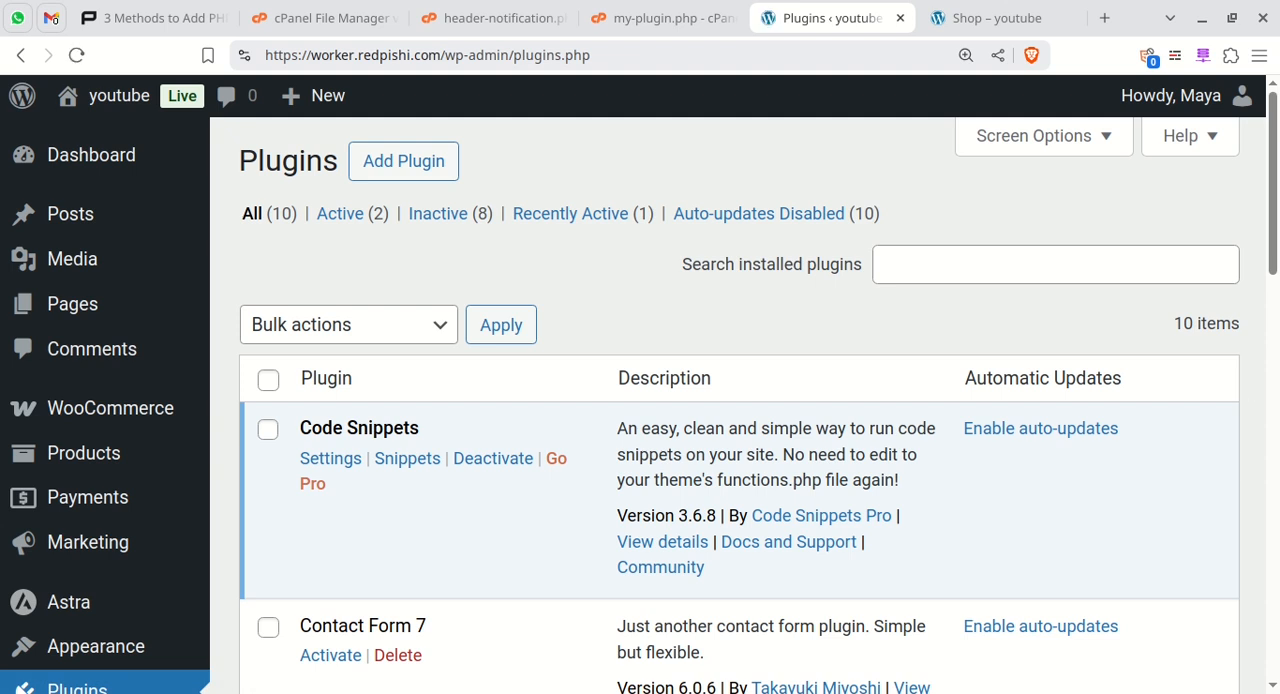
pyautogui.scroll(-3, 670, 551)
pyautogui.scroll(-3, 670, 551)
pyautogui.scroll(-2, 670, 551)
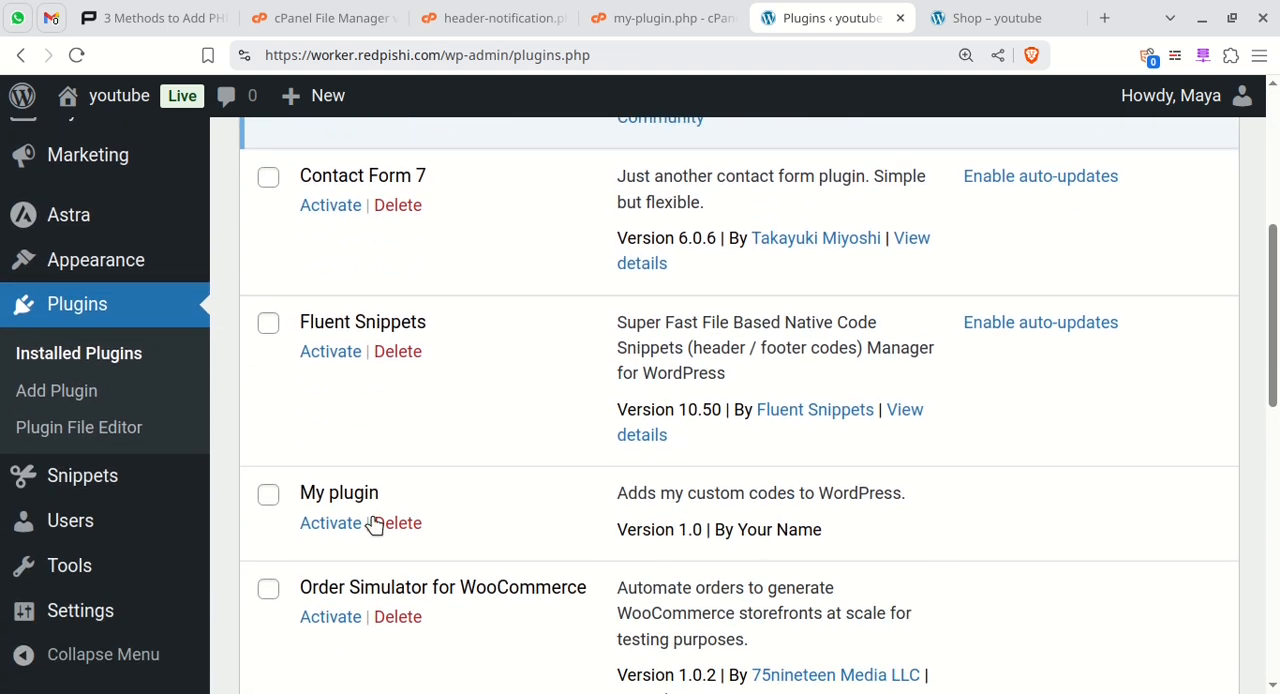
pyautogui.moveTo(310, 492); pyautogui.dragTo(340, 492)
pyautogui.click(331, 523)
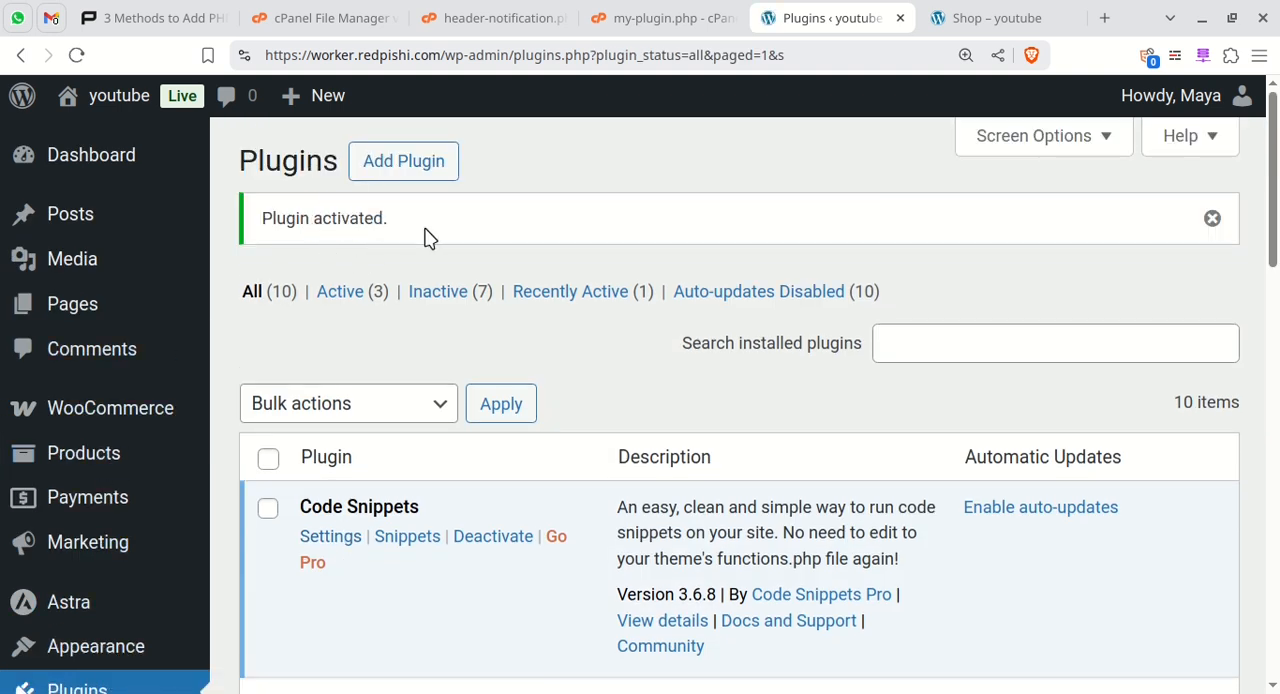
# Reload the shop page to confirm the red 'Welcome to Our Site!' banner appears
pyautogui.click(997, 18)
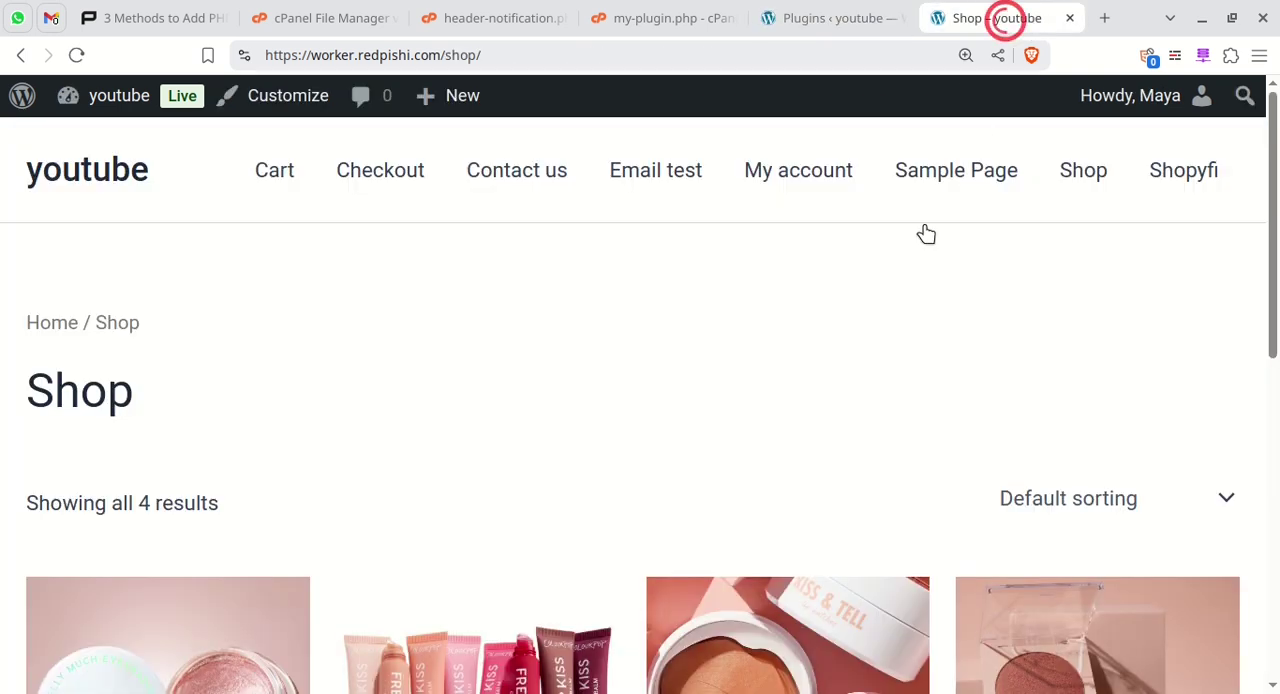
pyautogui.click(76, 55)
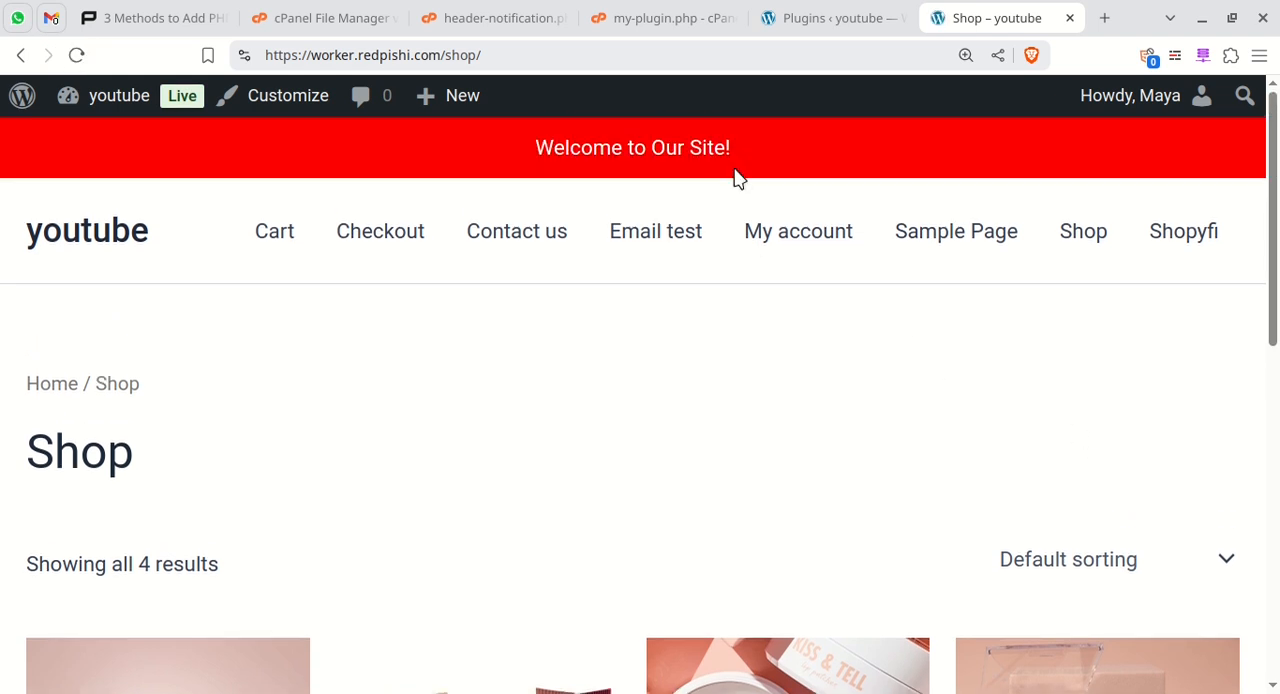
pyautogui.moveTo(593, 148); pyautogui.dragTo(635, 152)
pyautogui.moveTo(1272, 295); pyautogui.dragTo(1272, 640)
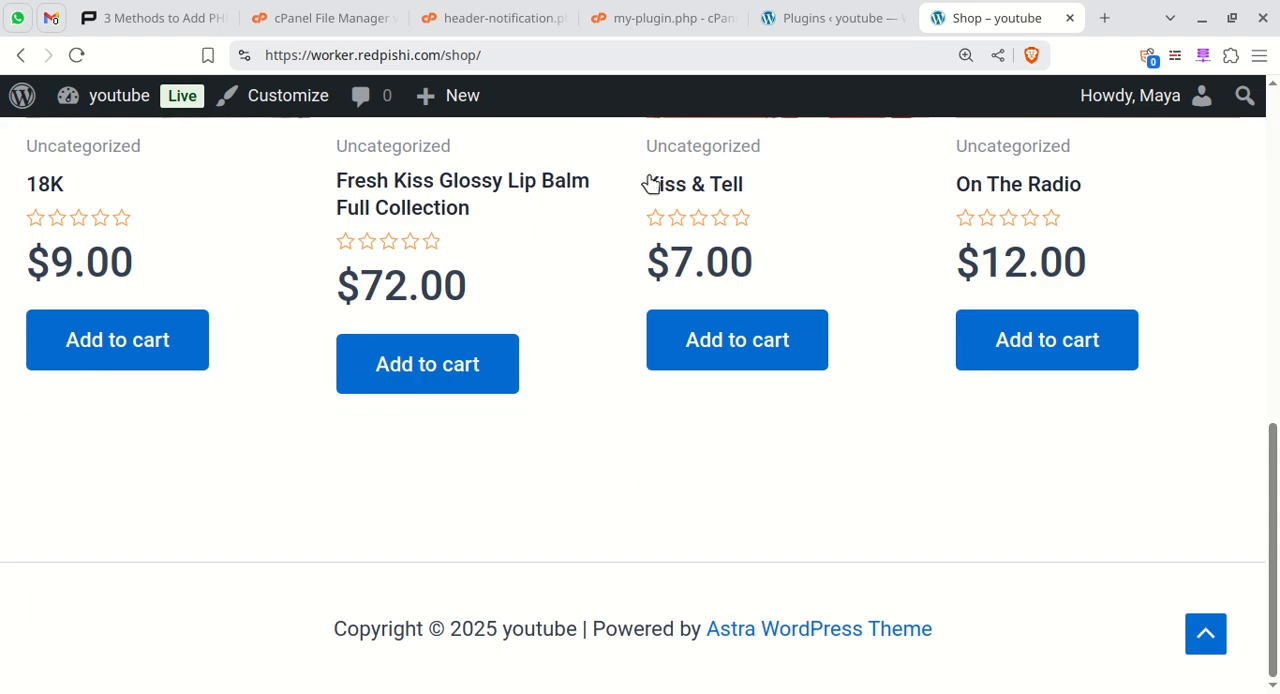
# Create a new footer-notification.php file in the my-plugin/includes folder
pyautogui.click(355, 18)
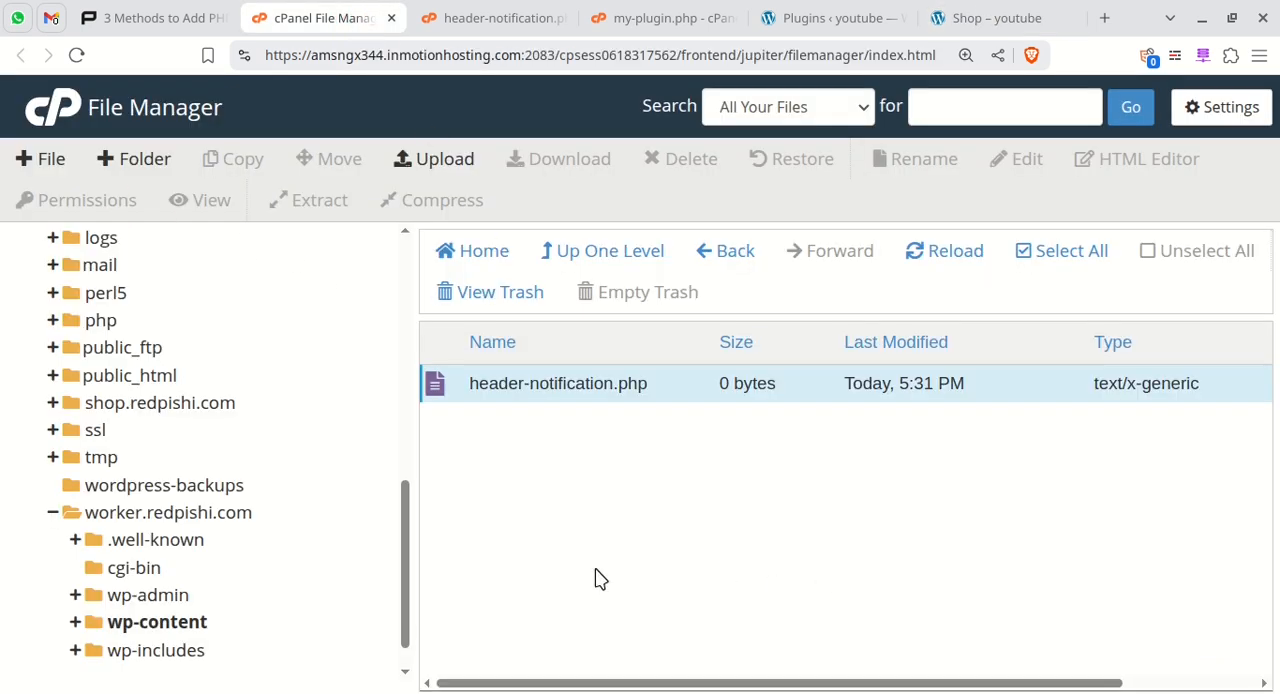
pyautogui.click(51, 159)
pyautogui.write('footer-notification.php')
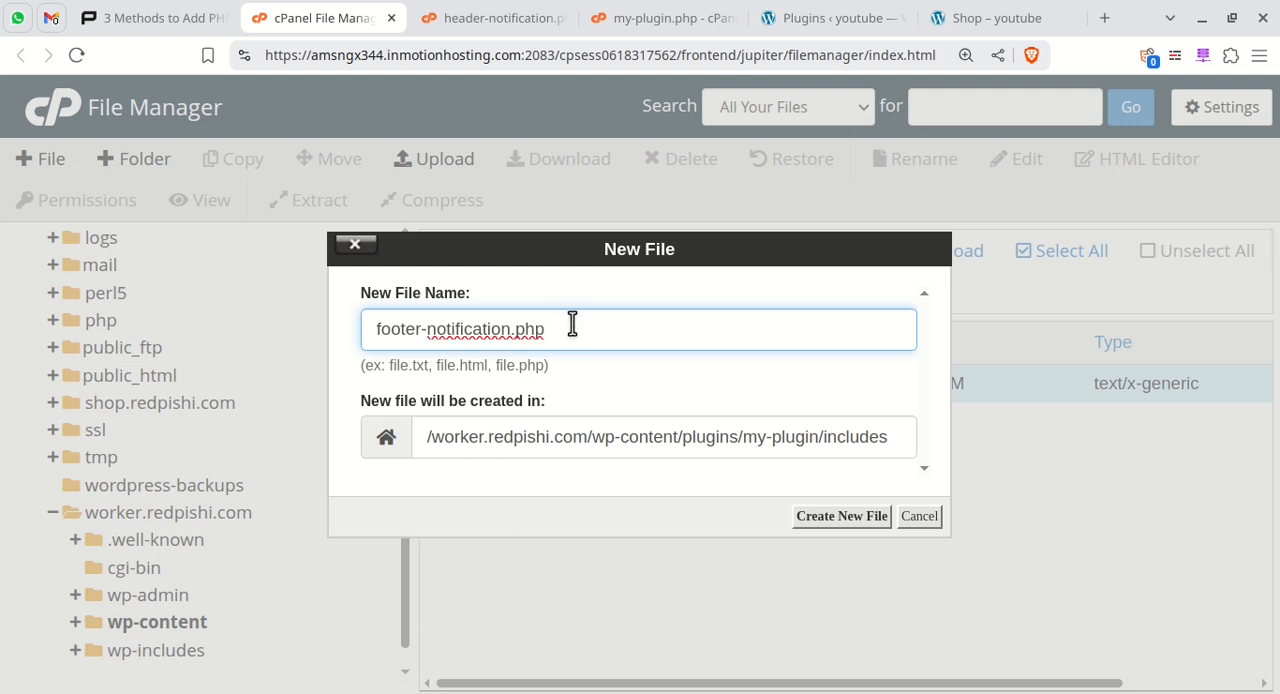
pyautogui.moveTo(574, 328); pyautogui.dragTo(363, 340)
pyautogui.rightClick(400, 328)
pyautogui.click(442, 349)
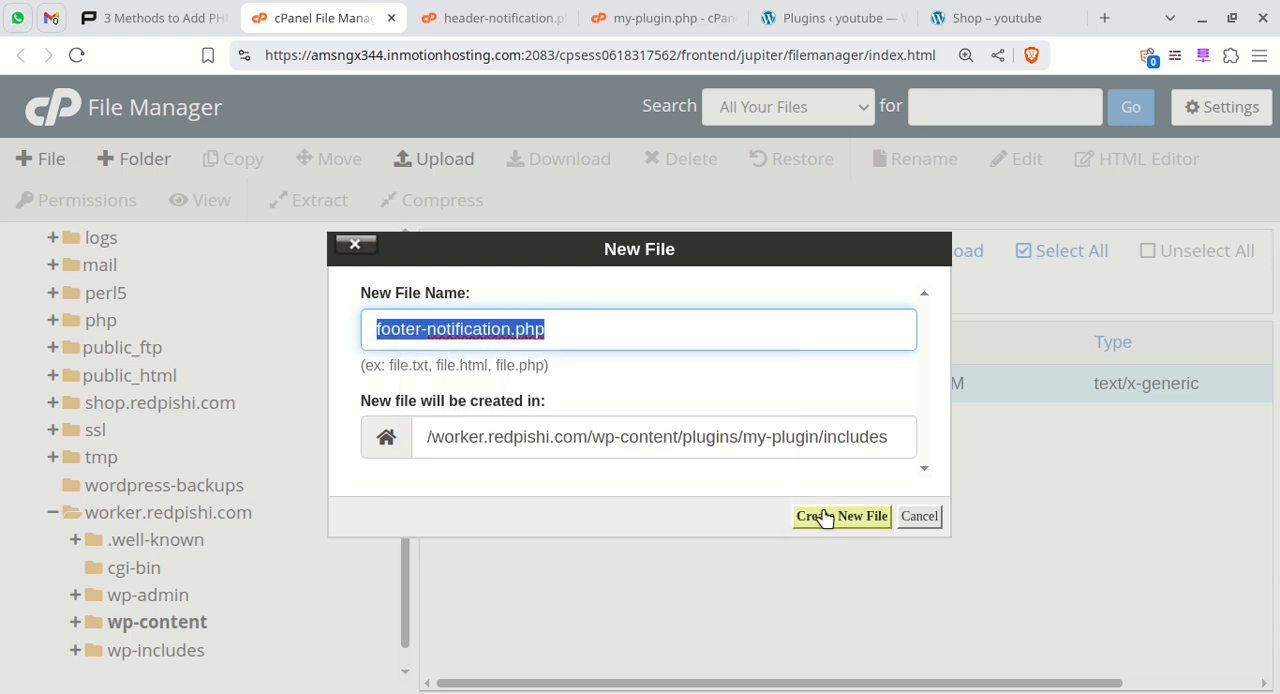
pyautogui.click(841, 516)
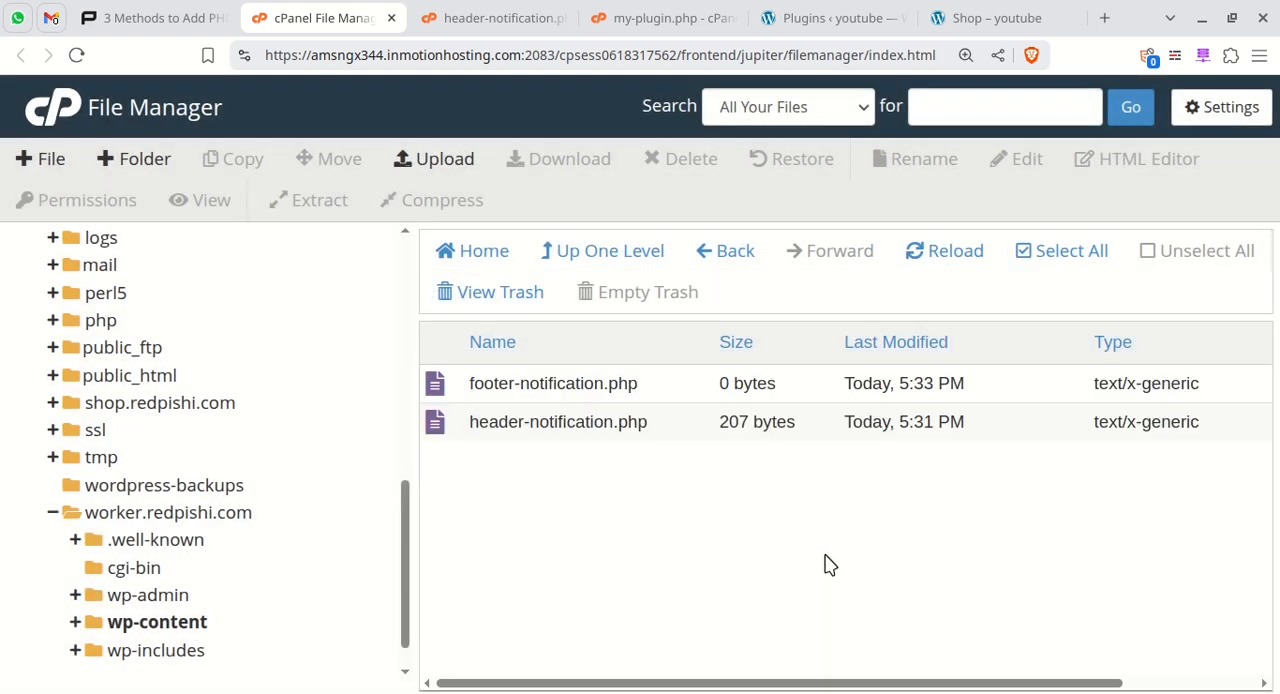
# Begin opening footer-notification.php for editing in the code editor
pyautogui.rightClick(655, 398)
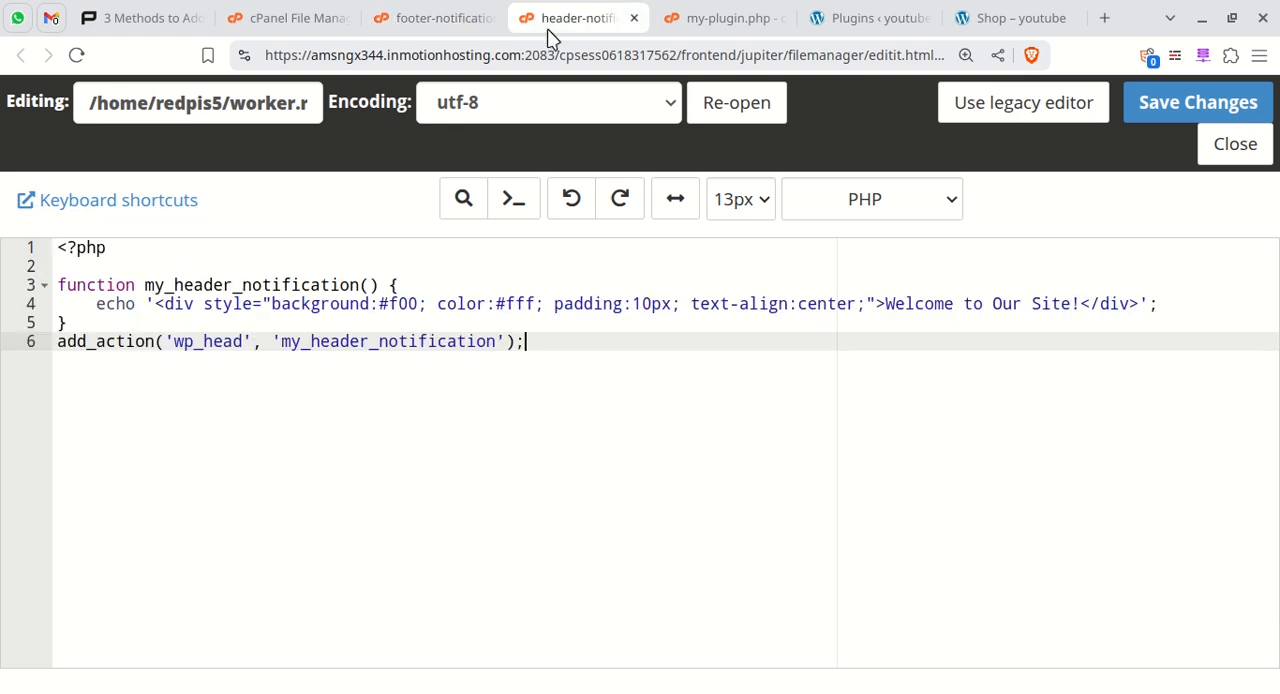
# Copy all of header-notification.php's code and paste it into the empty footer-notification.php
pyautogui.moveTo(570, 352); pyautogui.dragTo(14, 246)
pyautogui.rightClick(118, 312)
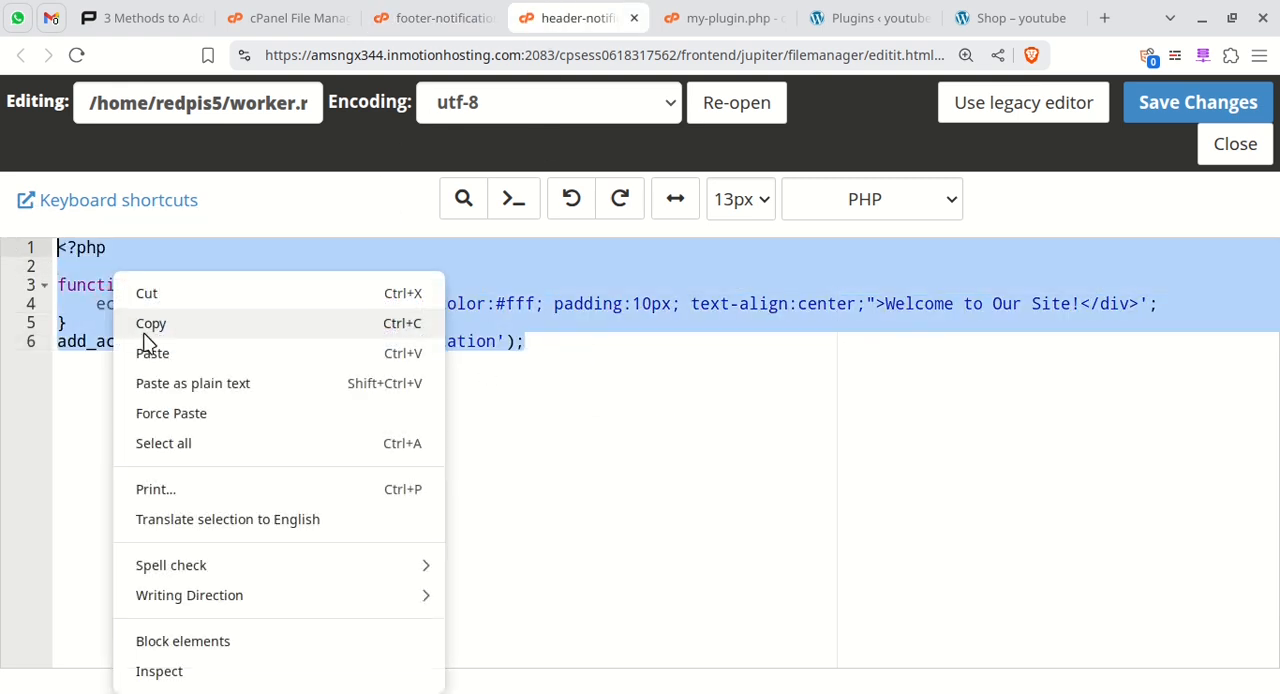
pyautogui.click(150, 323)
pyautogui.click(420, 18)
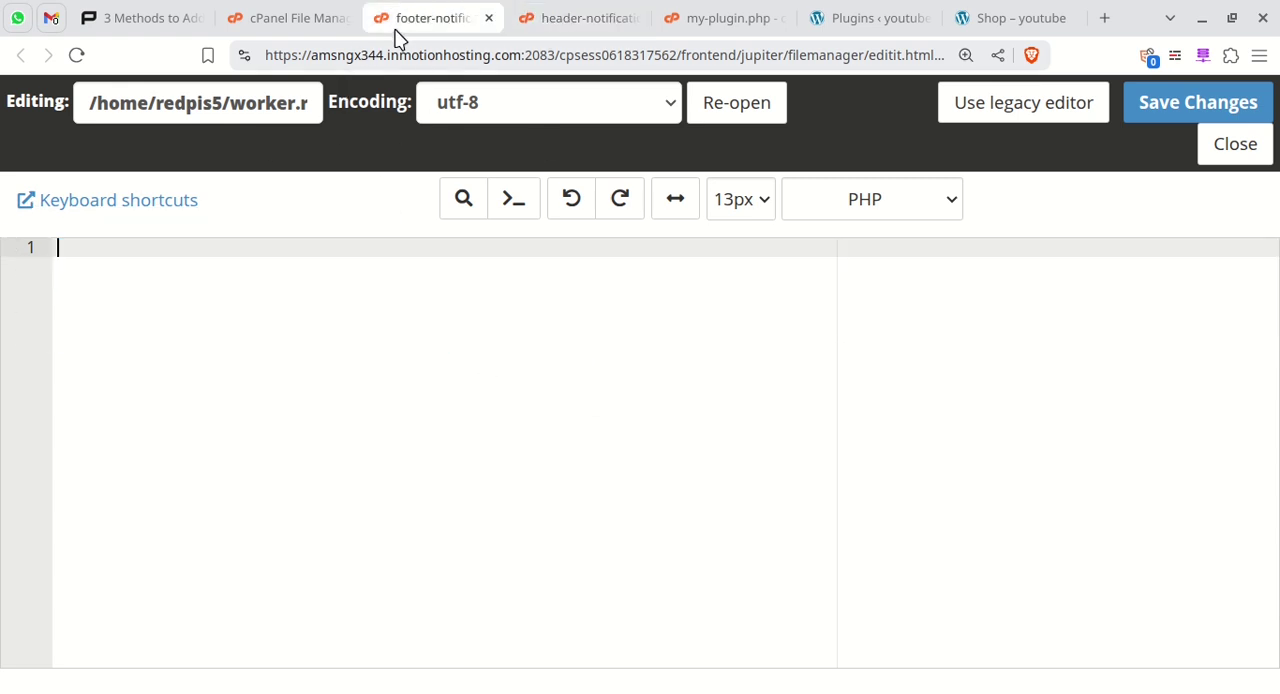
pyautogui.rightClick(214, 288)
pyautogui.click(248, 430)
pyautogui.click(176, 488)
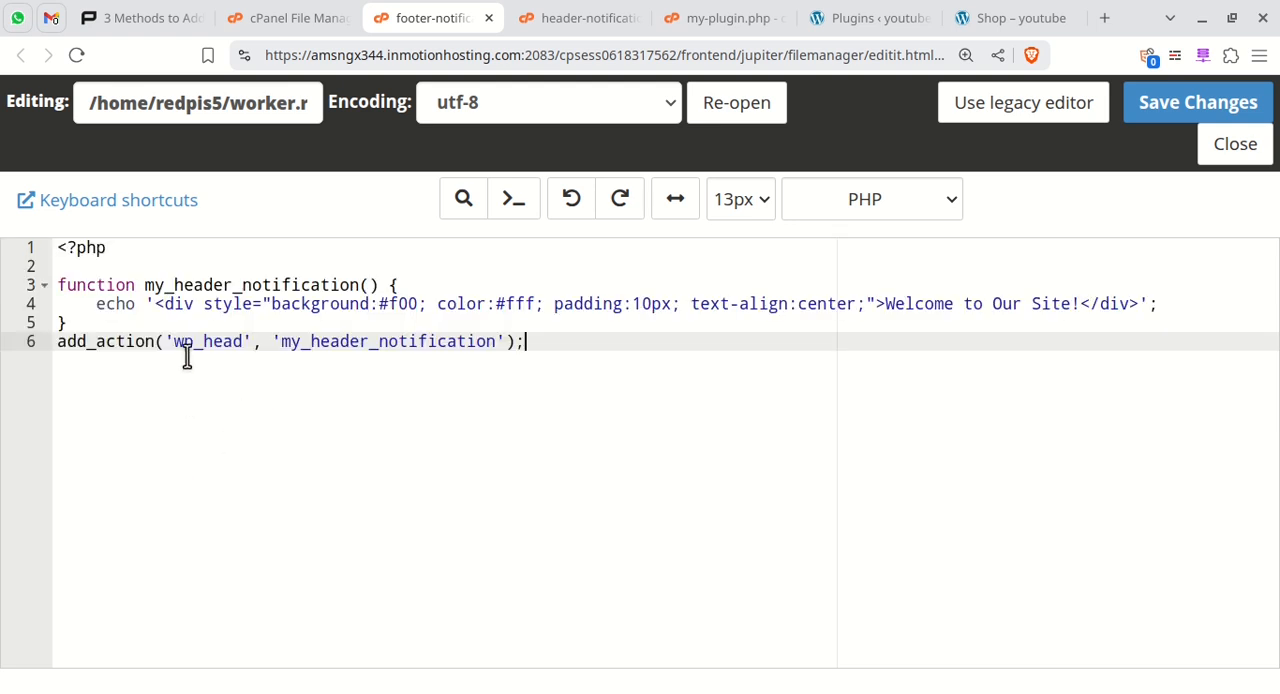
# Rename the function to my_footer_notification and change its hook from wp_head to wp_footer
pyautogui.doubleClick(200, 285)
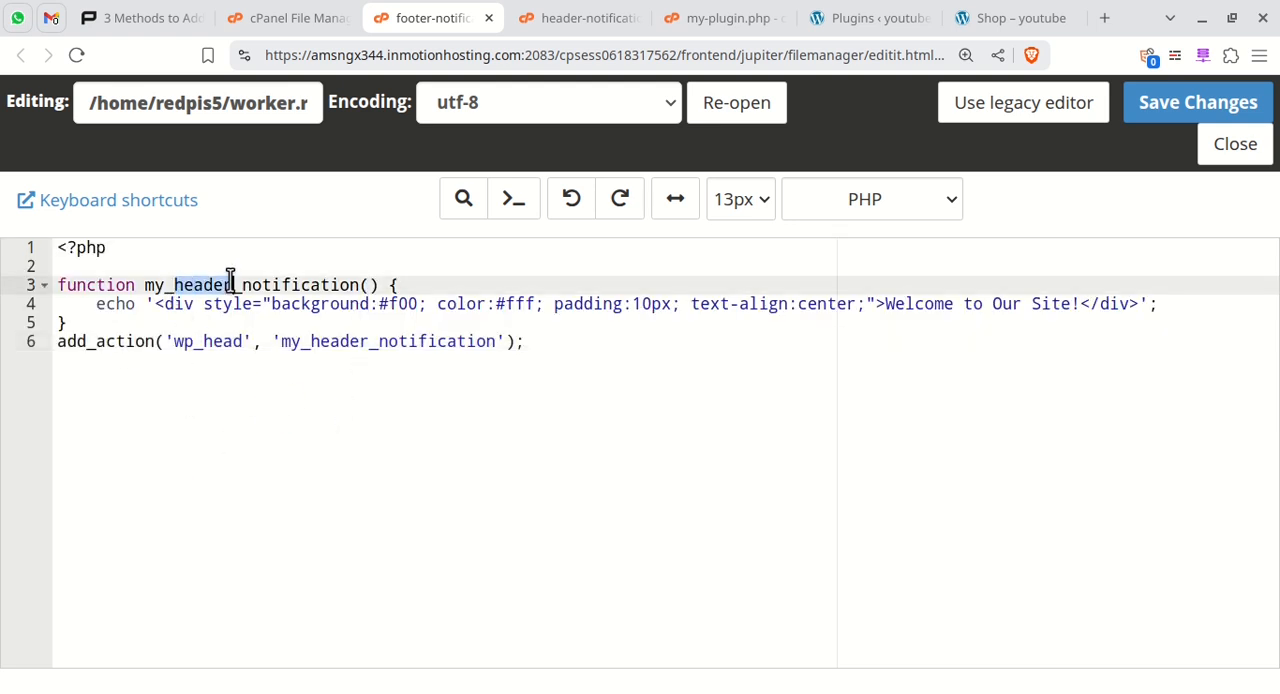
pyautogui.write('footer')
pyautogui.click(540, 341)
pyautogui.doubleClick(340, 341)
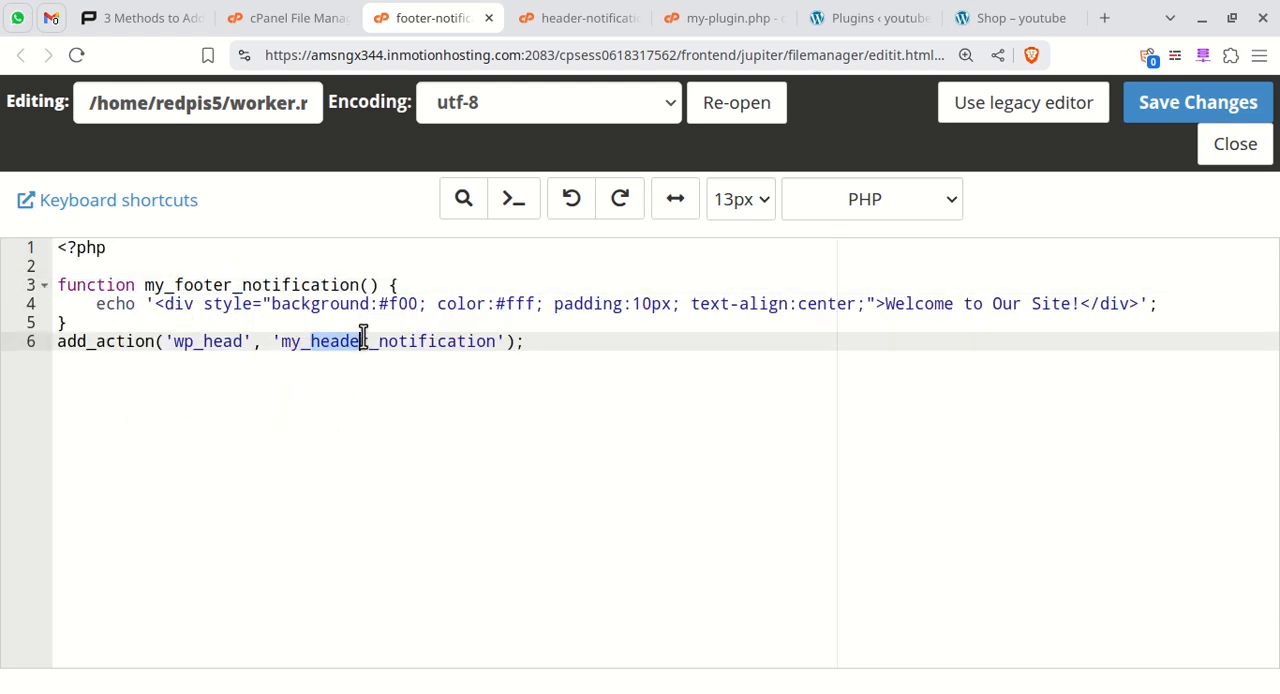
pyautogui.write('footer')
pyautogui.doubleClick(222, 341)
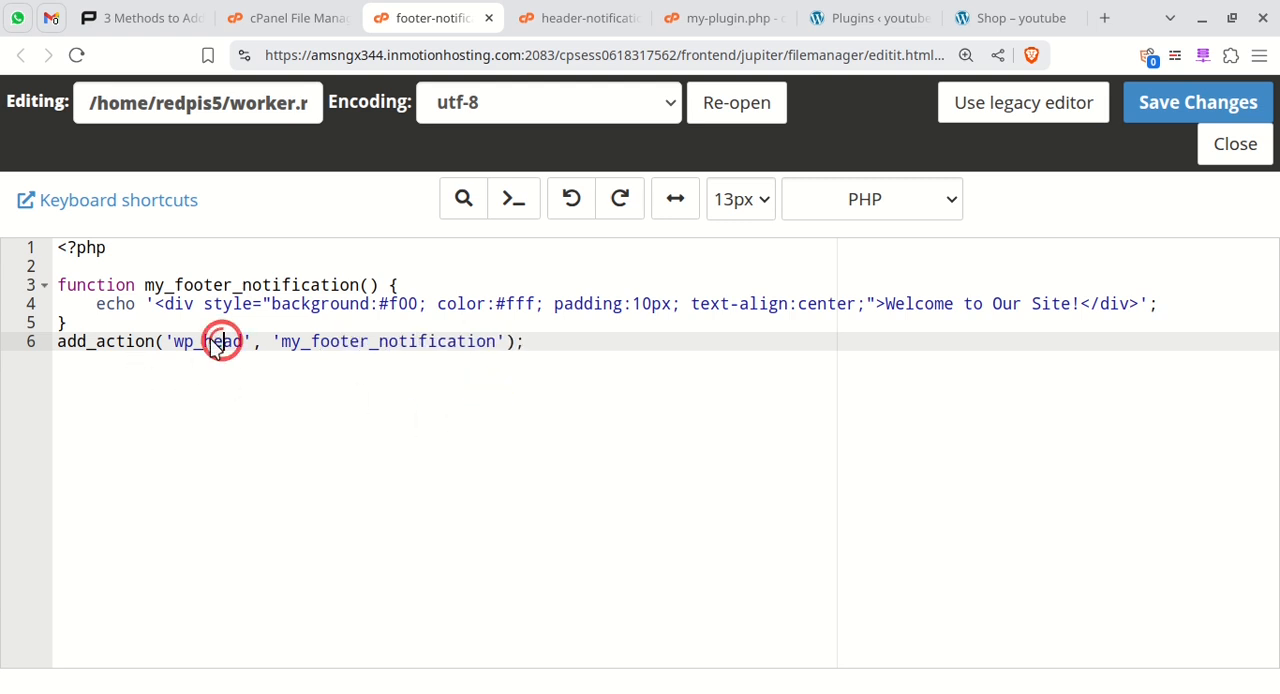
pyautogui.write('footer')
pyautogui.press('End')
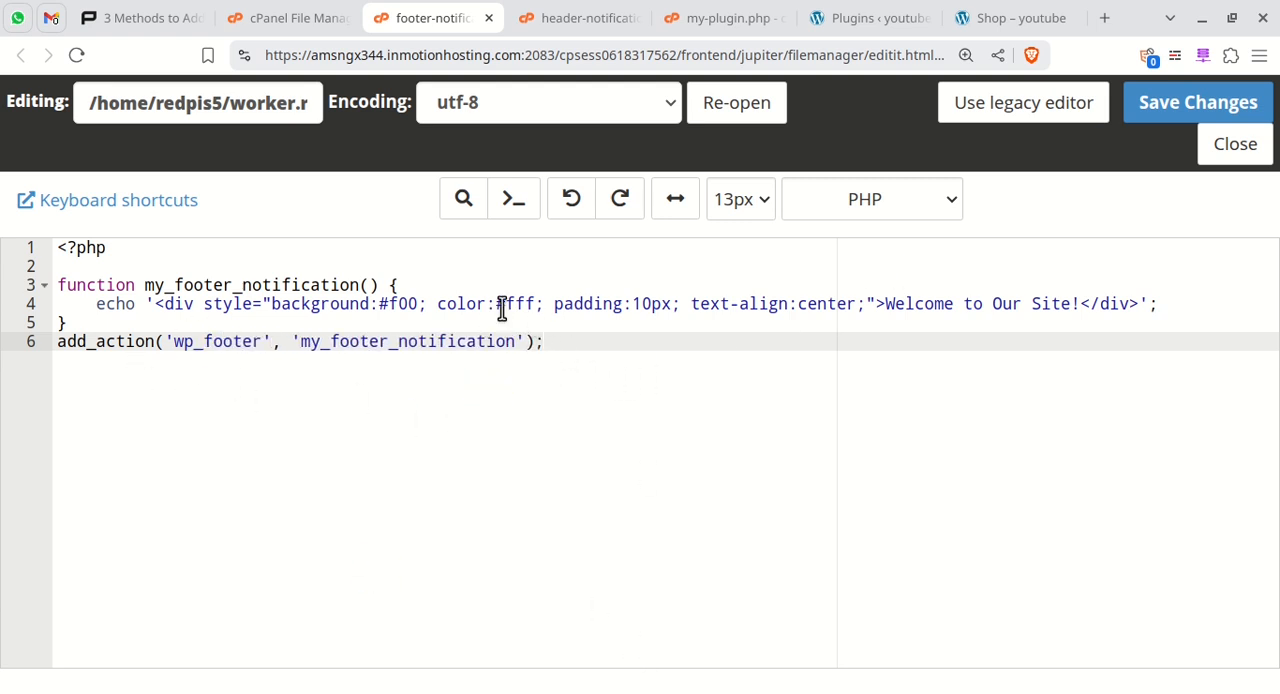
# Save footer-notification.php and return to the file listing
pyautogui.click(1172, 105)
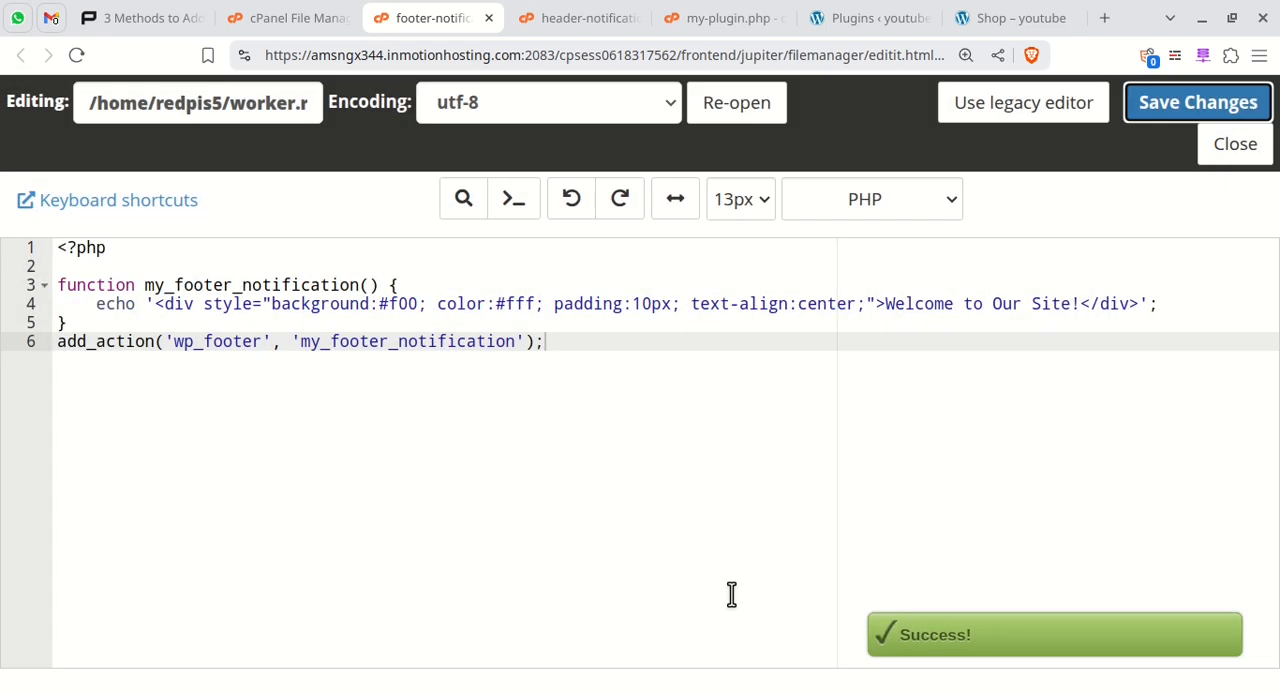
pyautogui.click(283, 18)
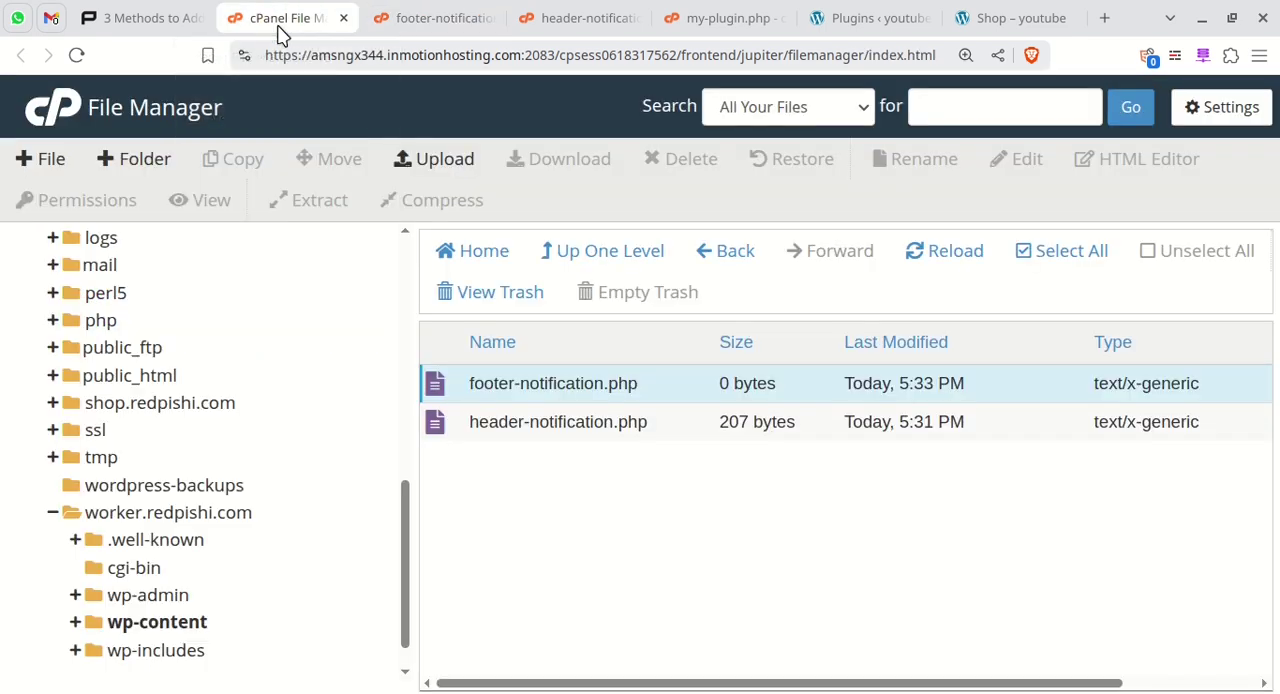
# Open my-plugin.php from the plugin's main folder in the code editor
pyautogui.click(575, 251)
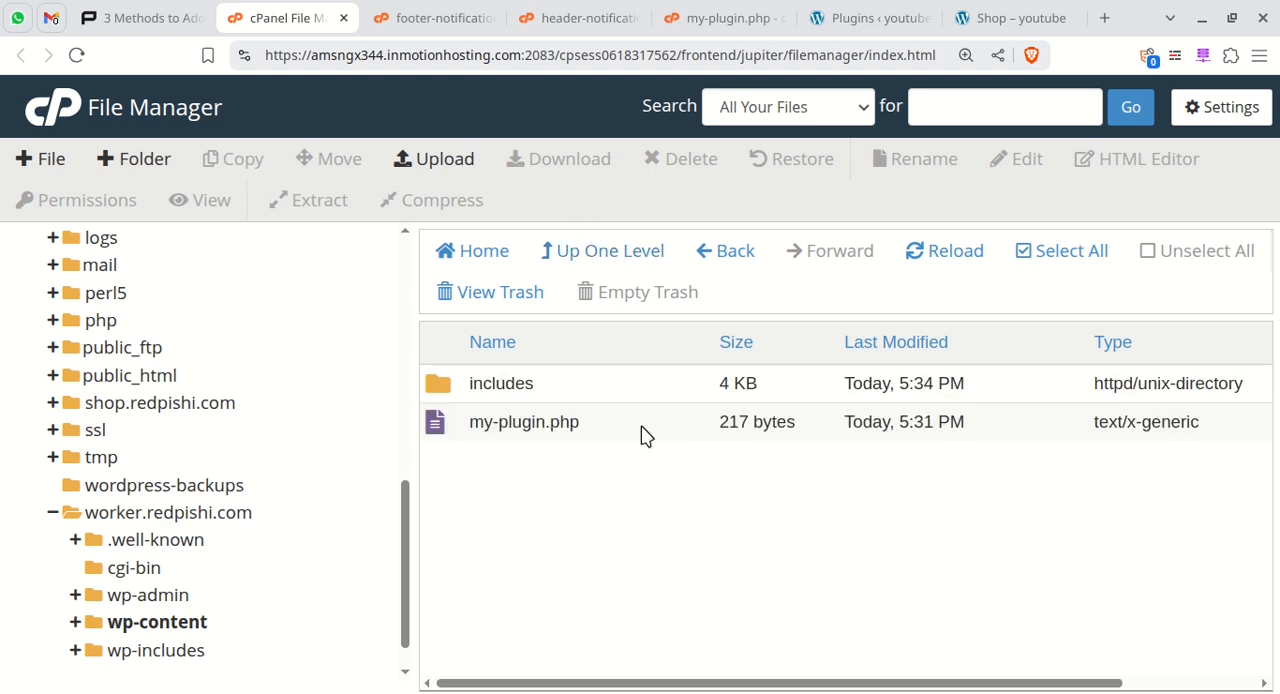
pyautogui.click(620, 425)
pyautogui.rightClick(617, 425)
pyautogui.click(672, 434)
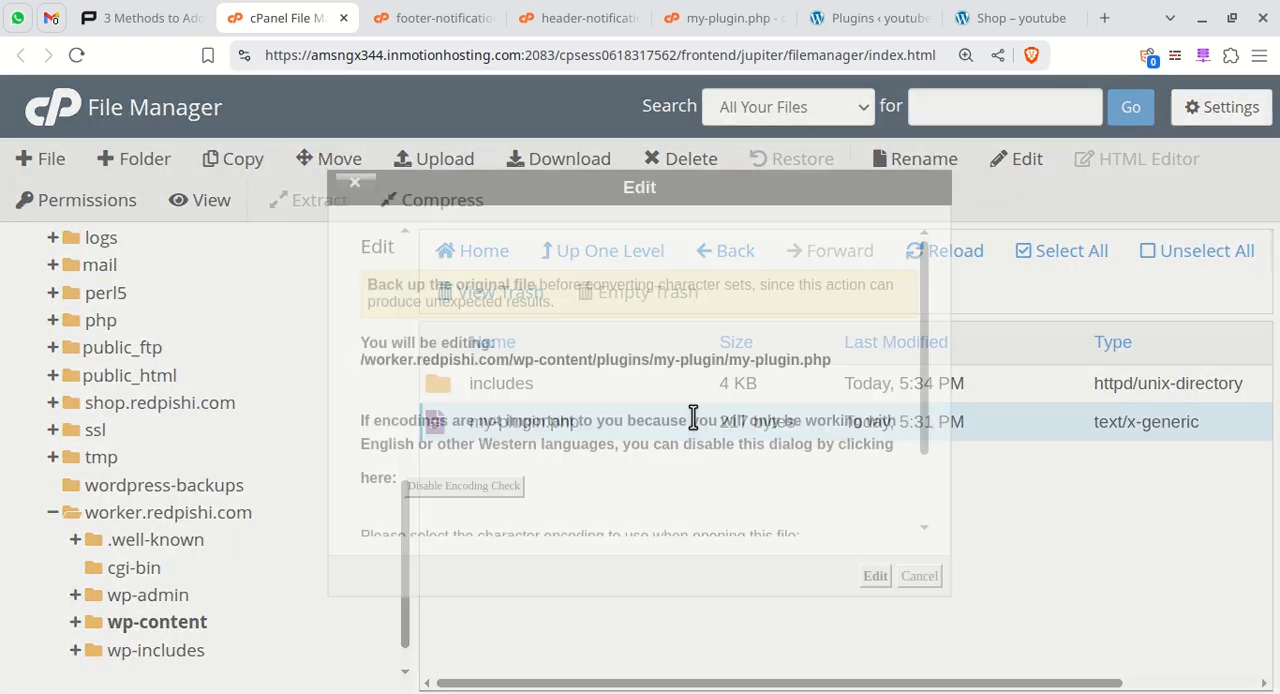
pyautogui.click(875, 576)
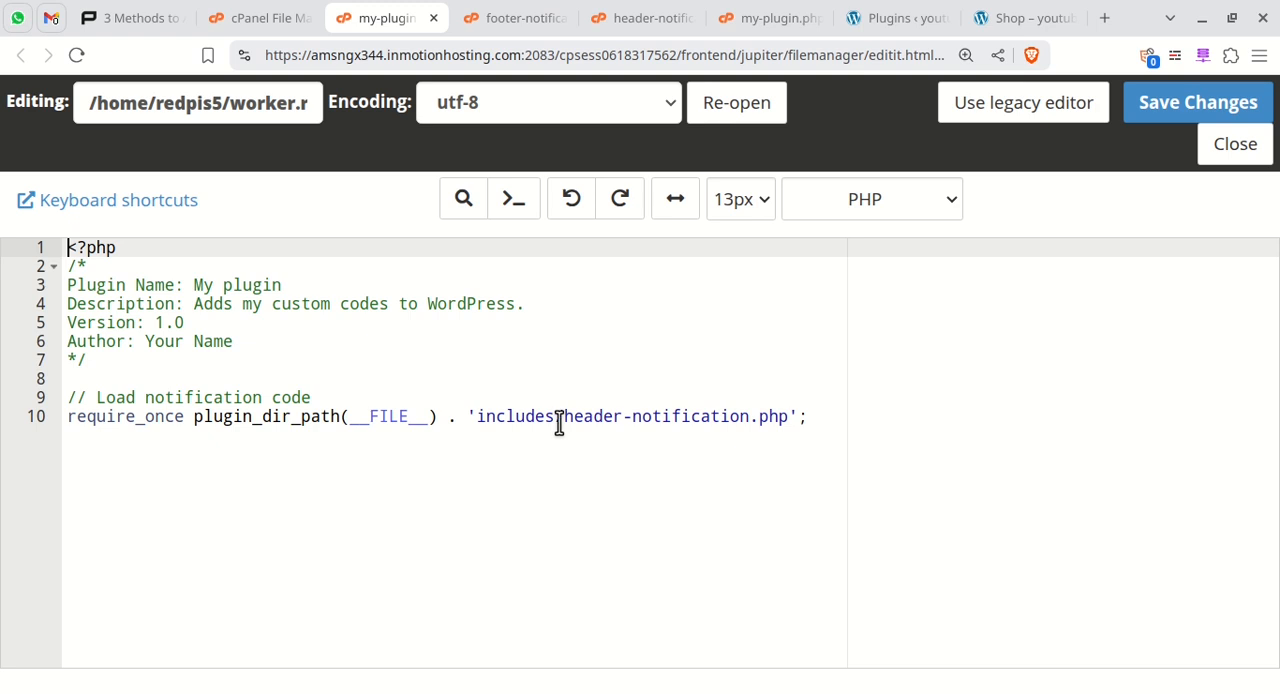
# Add a second require_once line loading includes/footer-notification.php below the header one
pyautogui.click(850, 425)
pyautogui.doubleClick(850, 425)
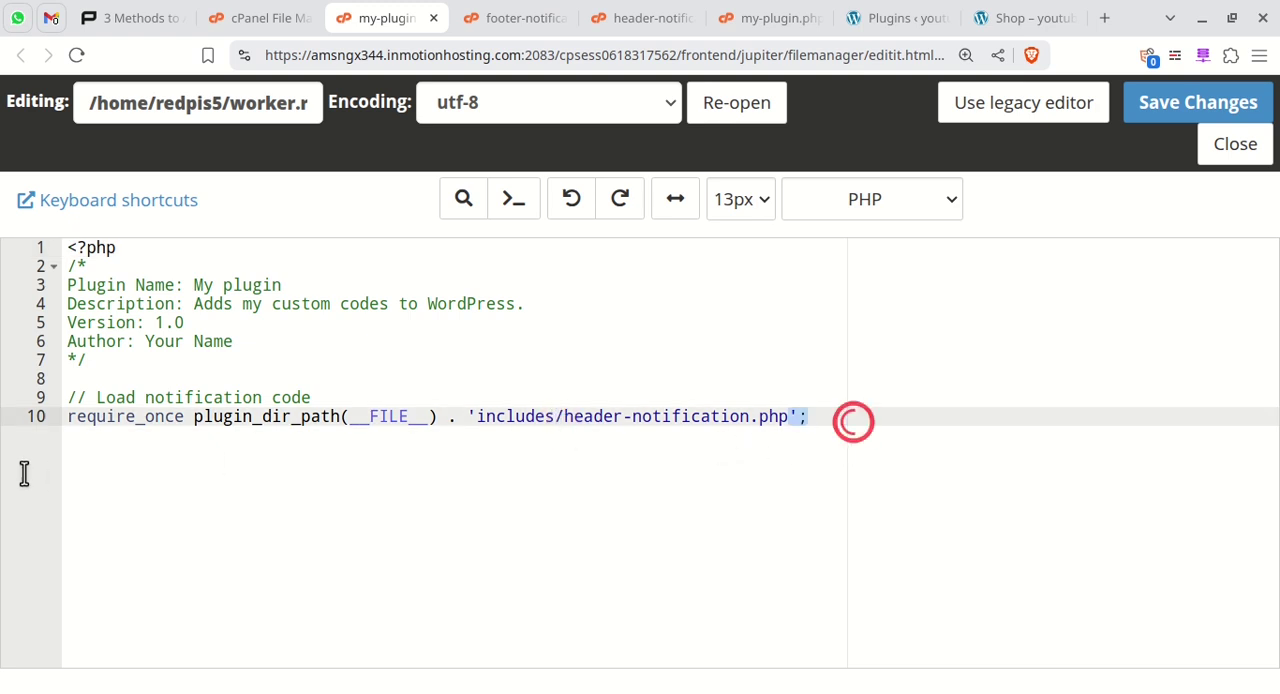
pyautogui.keyDown('shift'); pyautogui.click(38, 417); pyautogui.keyUp('shift')
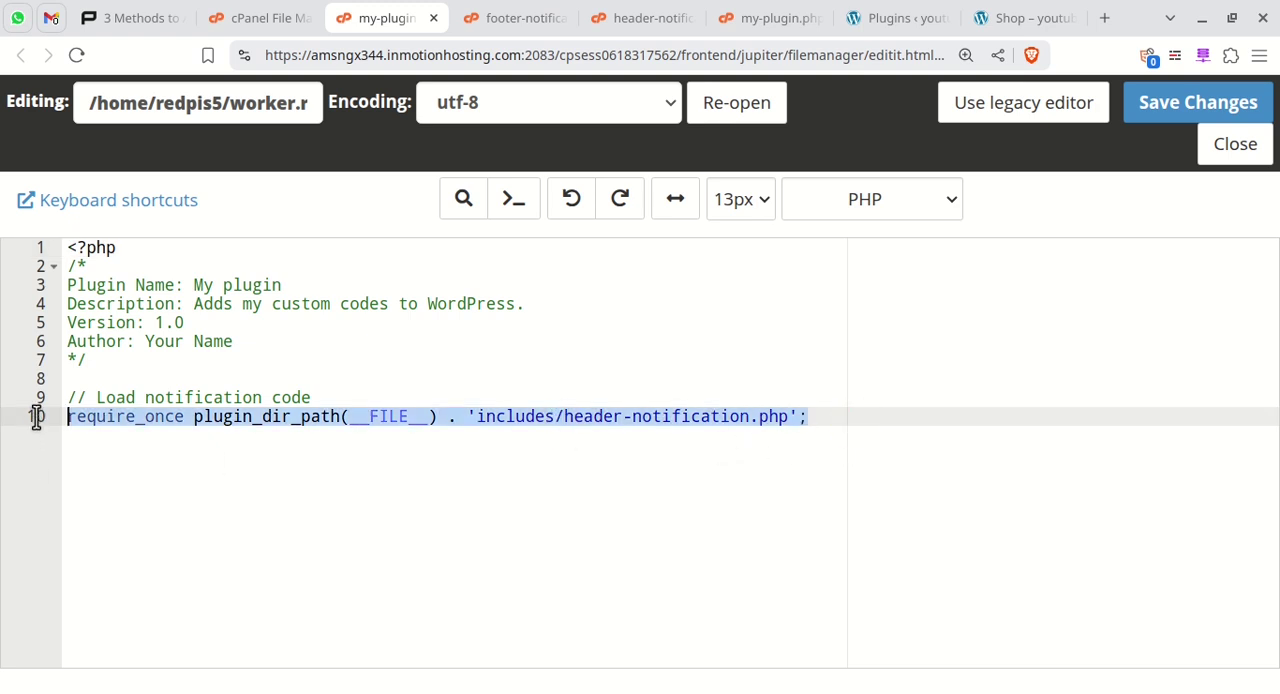
pyautogui.click(826, 436)
pyautogui.press('Return')
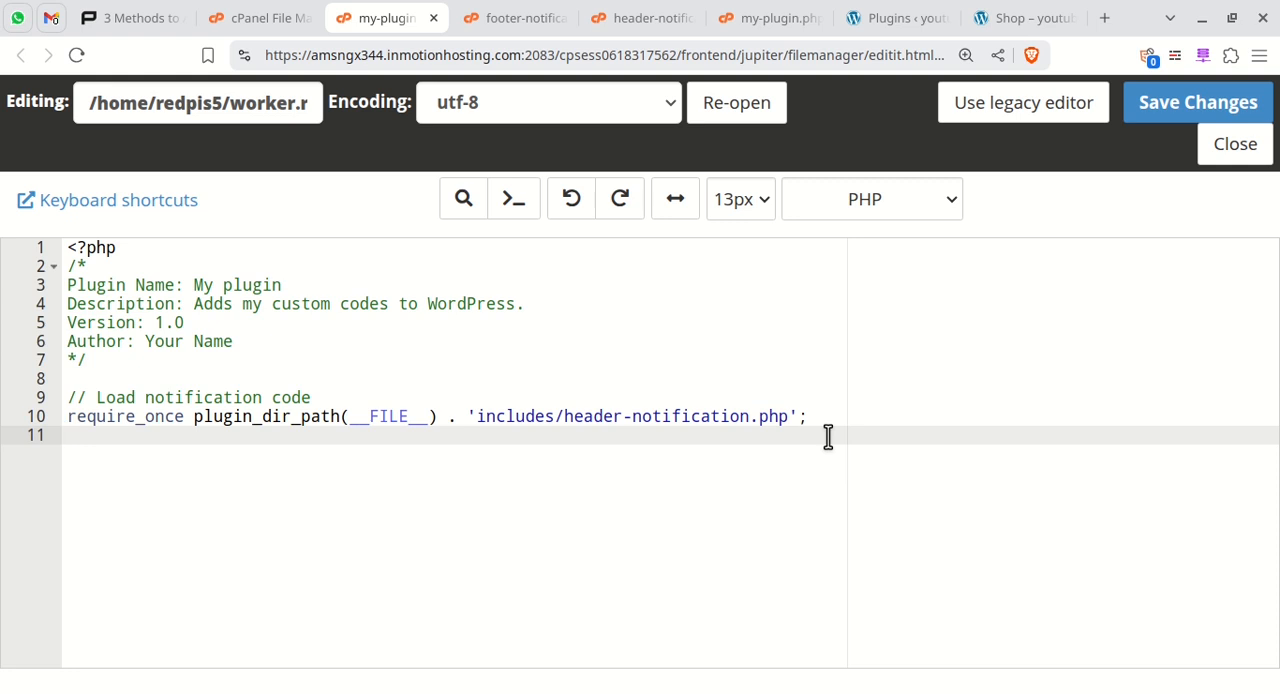
pyautogui.press('Return')
pyautogui.write('// Load footer notificat')
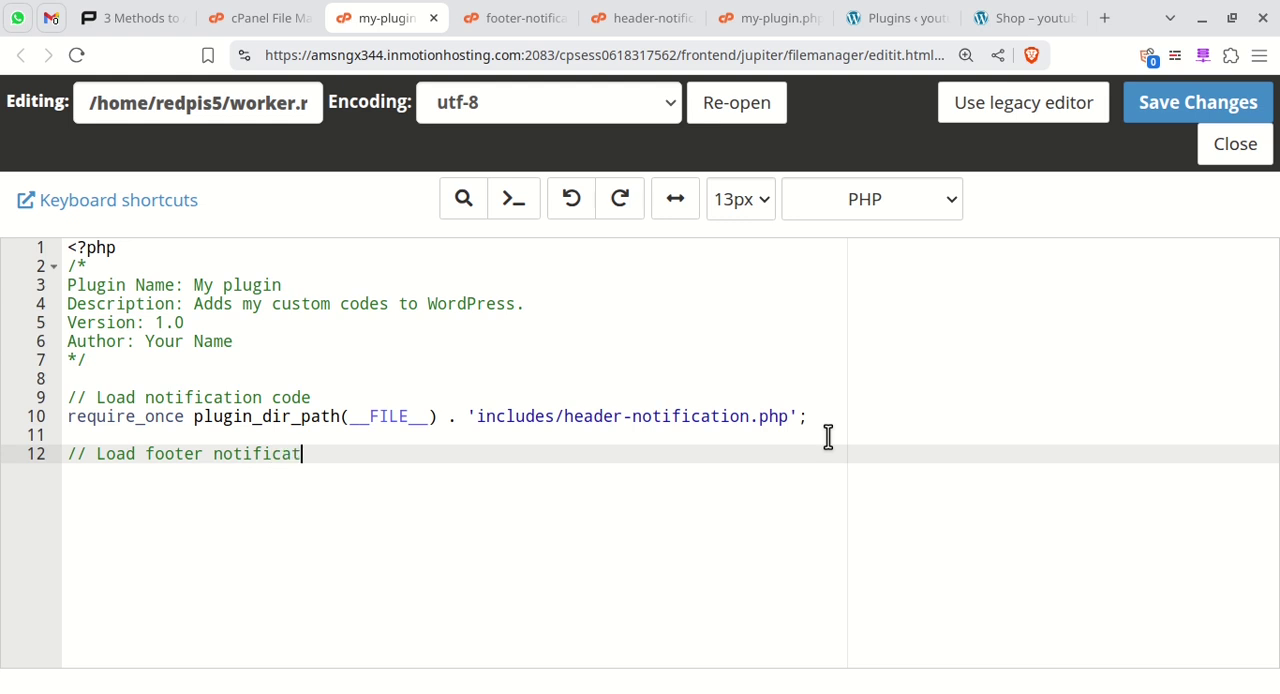
pyautogui.write('ion')
pyautogui.press('Return')
pyautogui.write("require_once plugin_dir_path(__FILE__) . 'includes/header-notification.php';")
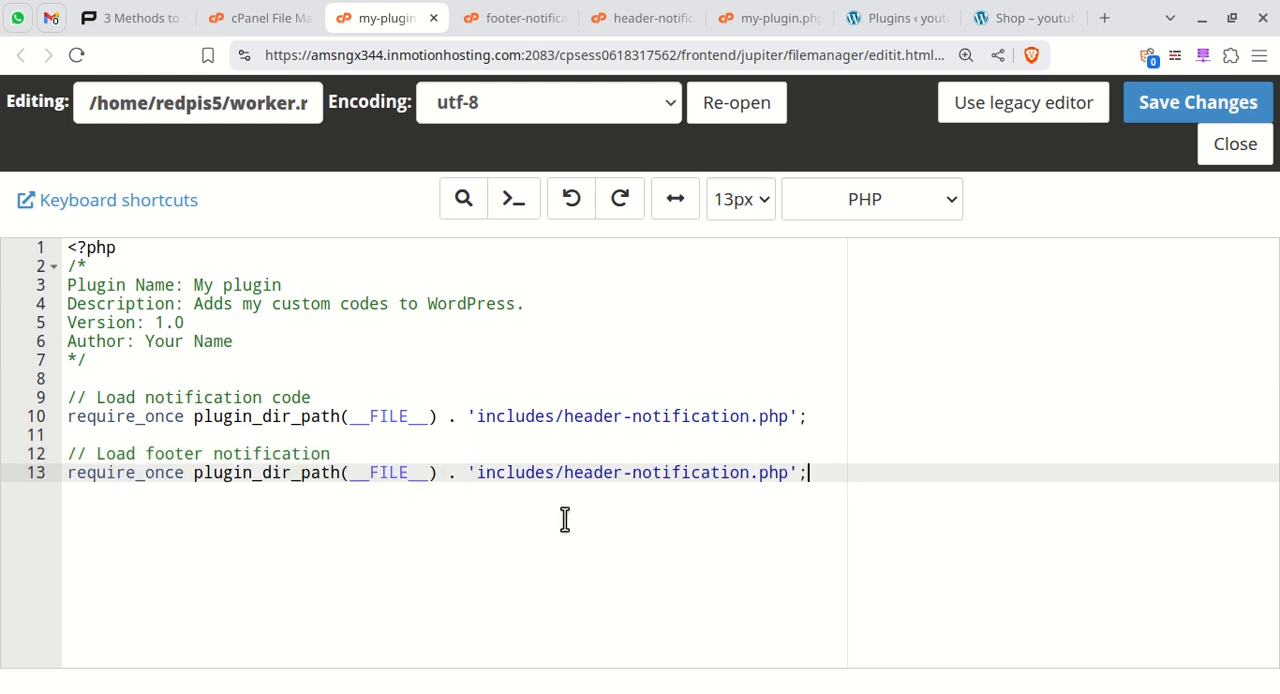
pyautogui.moveTo(560, 473); pyautogui.dragTo(786, 473)
pyautogui.hotkey('ctrl', 'shift', 'v')
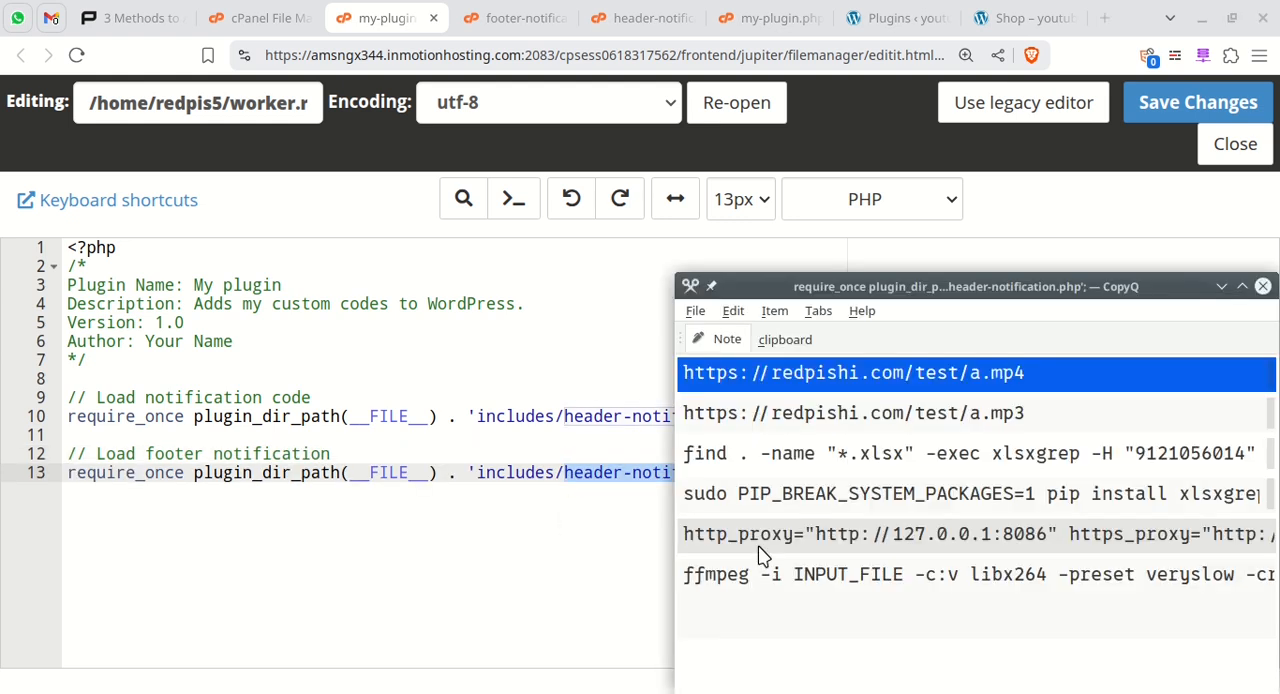
pyautogui.scroll(-3, 960, 500)
pyautogui.doubleClick(780, 460)
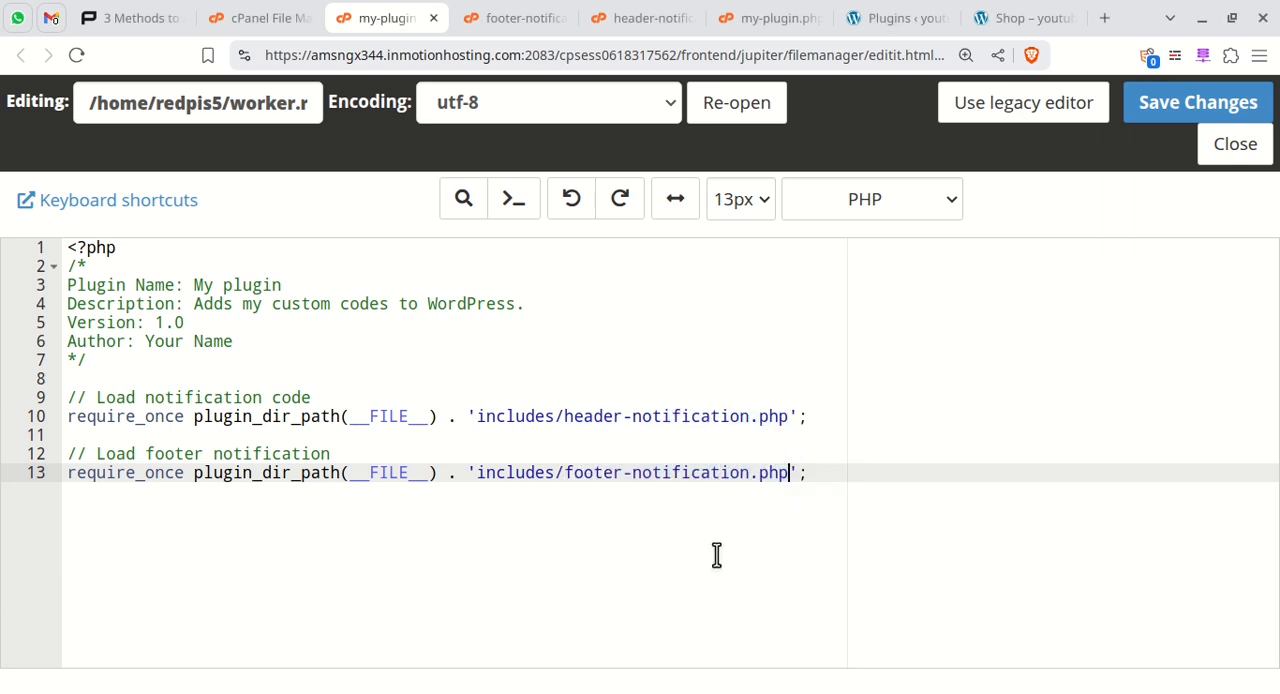
# Save my-plugin.php and reload the shop page to see the red Welcome to Our Site! bar
pyautogui.click(1198, 102)
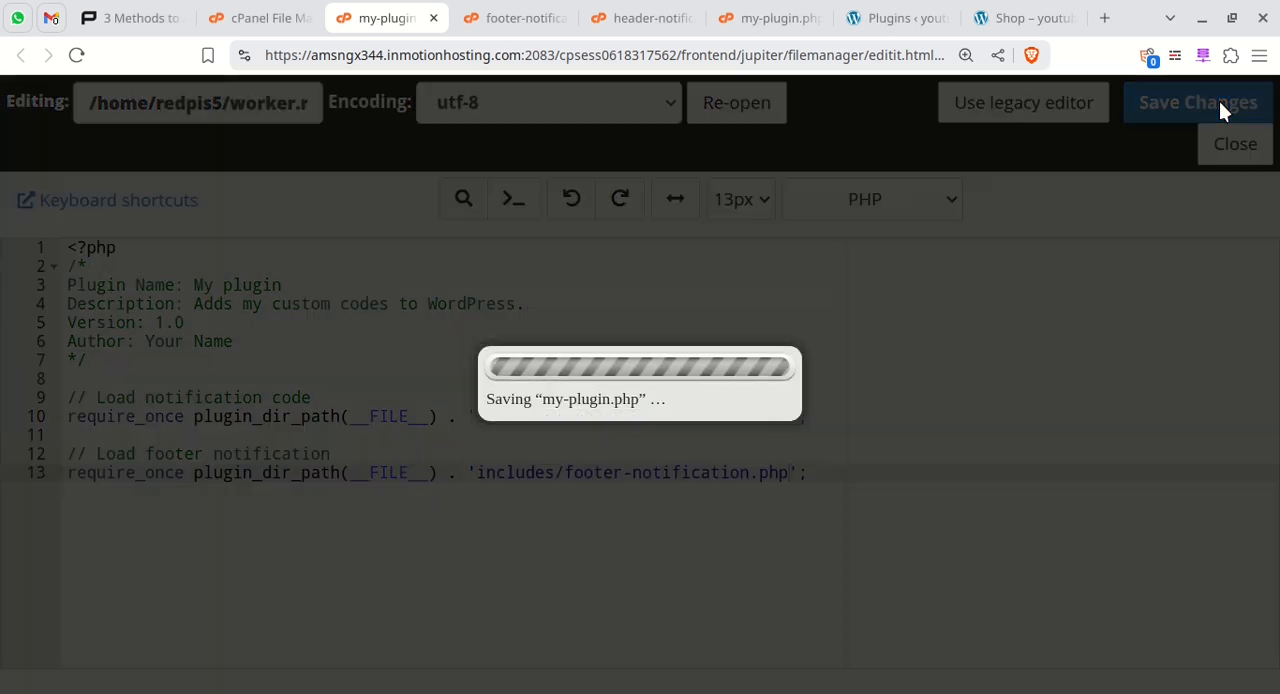
pyautogui.click(940, 360)
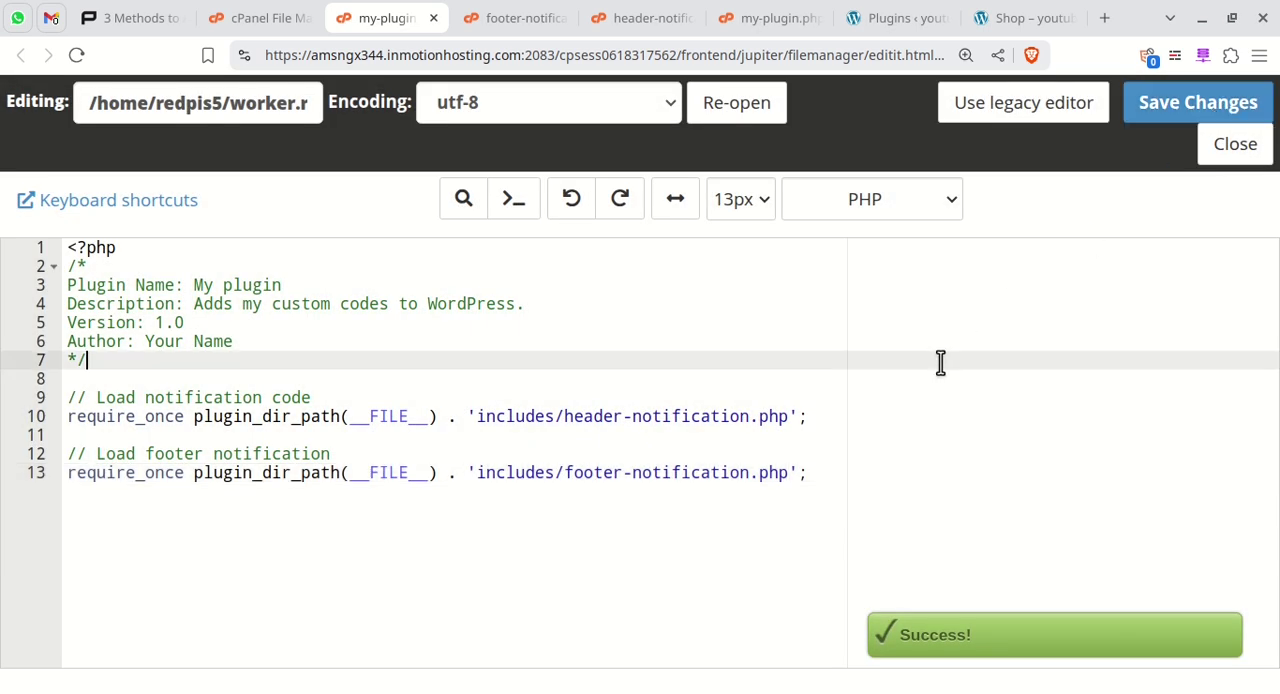
pyautogui.click(1007, 22)
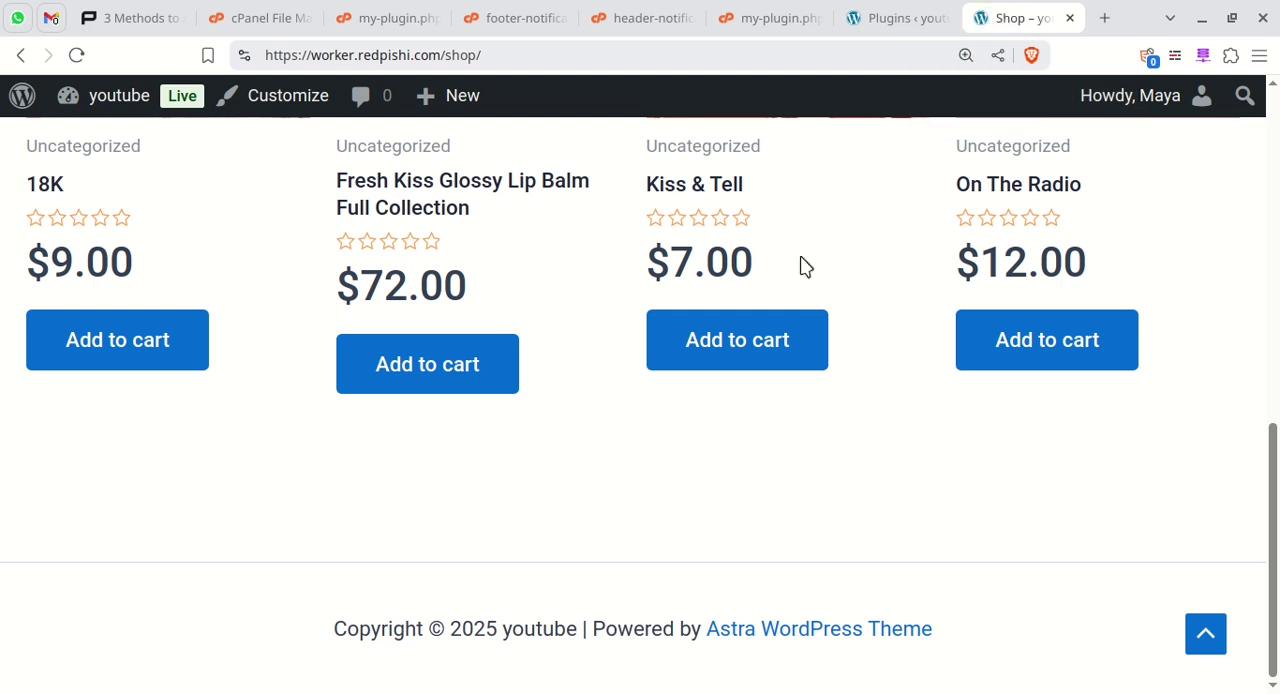
pyautogui.click(78, 55)
pyautogui.scroll(-2, 1272, 458)
pyautogui.moveTo(684, 663)
pyautogui.mouseDown()
pyautogui.moveTo(531, 683)
pyautogui.moveTo(641, 660)
pyautogui.mouseUp()
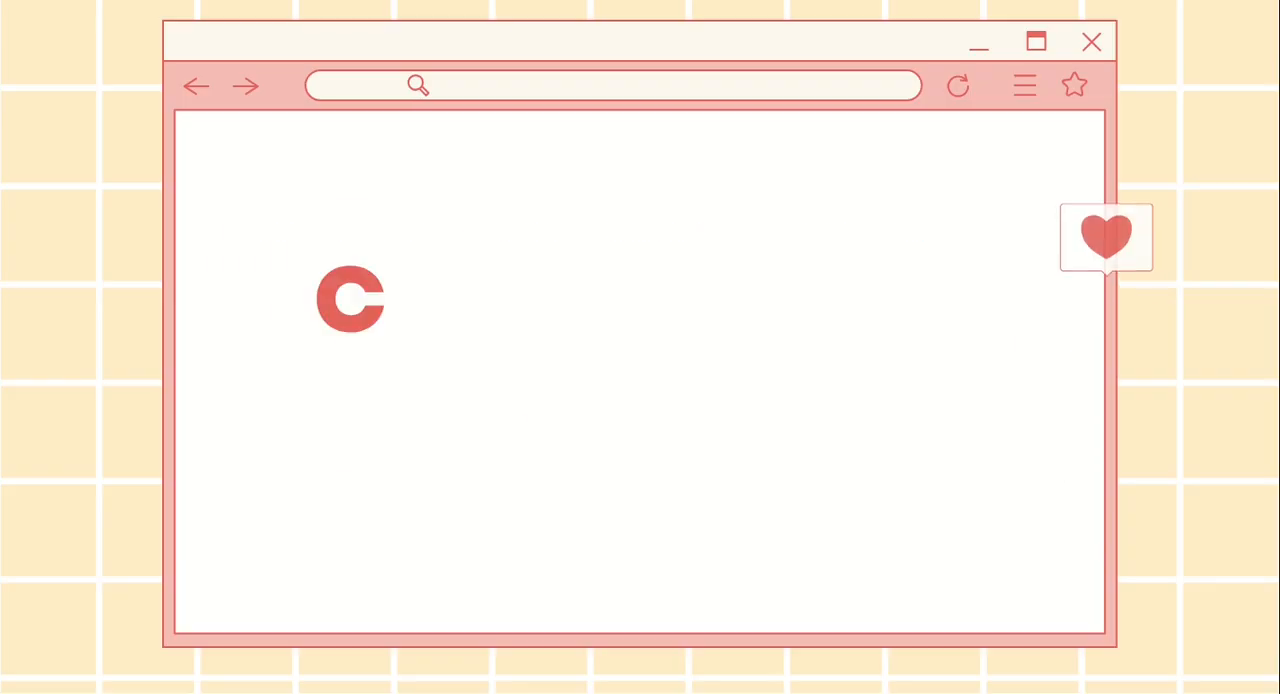